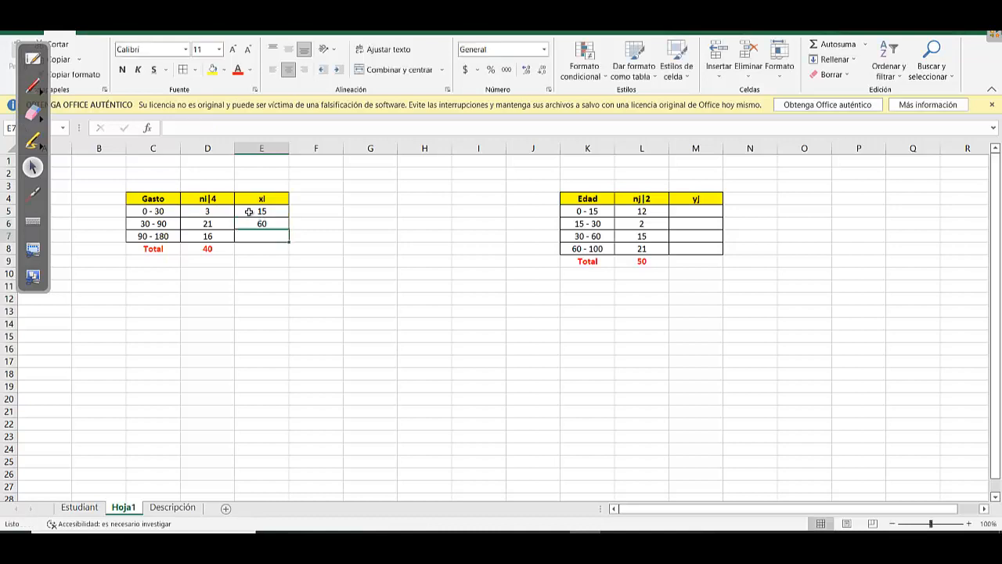
Enter the formula =(90+180)/2 in the xi cell of the 90 - 180 row in the Gasto table
type("=")
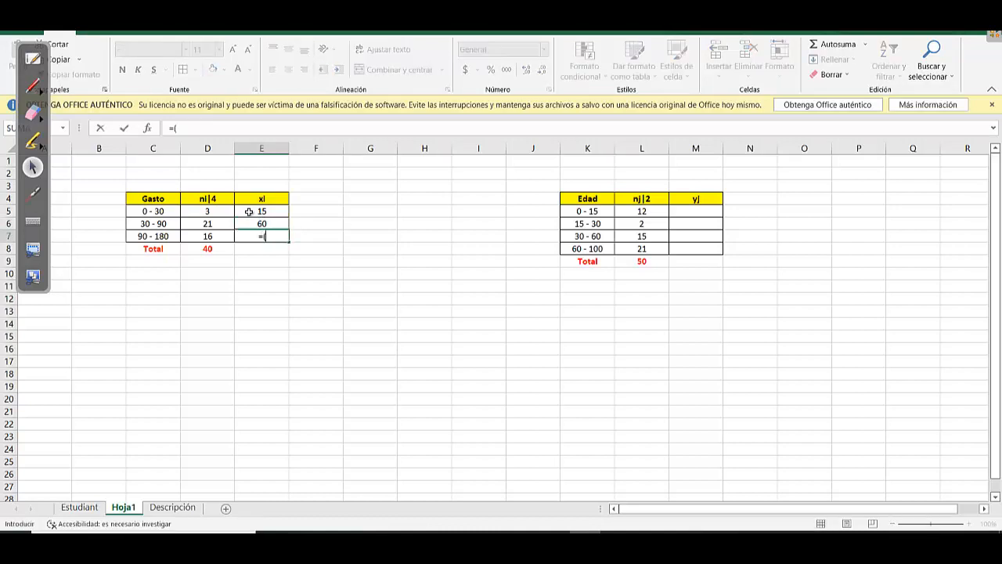
type("(90+1809/2")
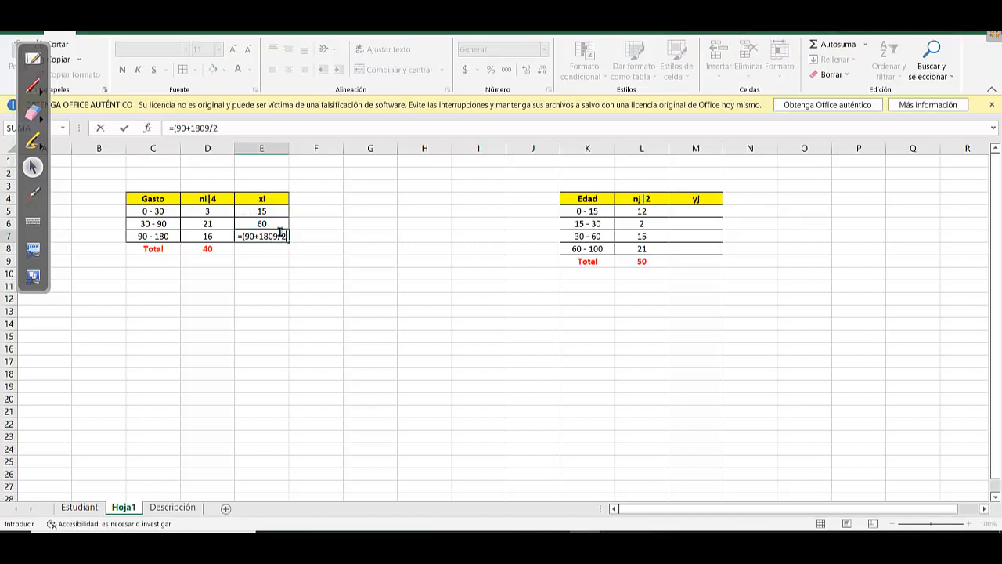
left_click(278, 236)
key("BackSpace")
type(")")
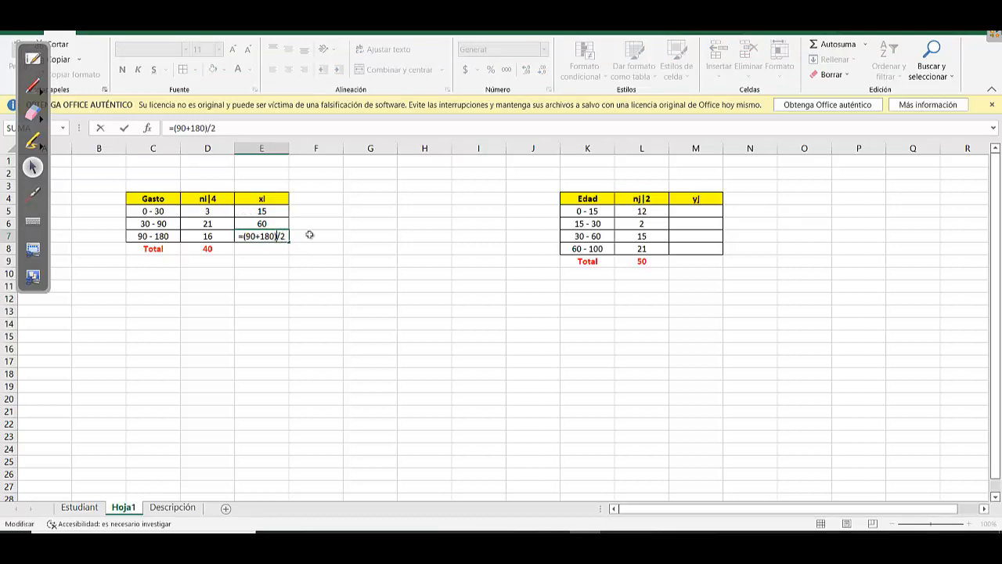
key("Return")
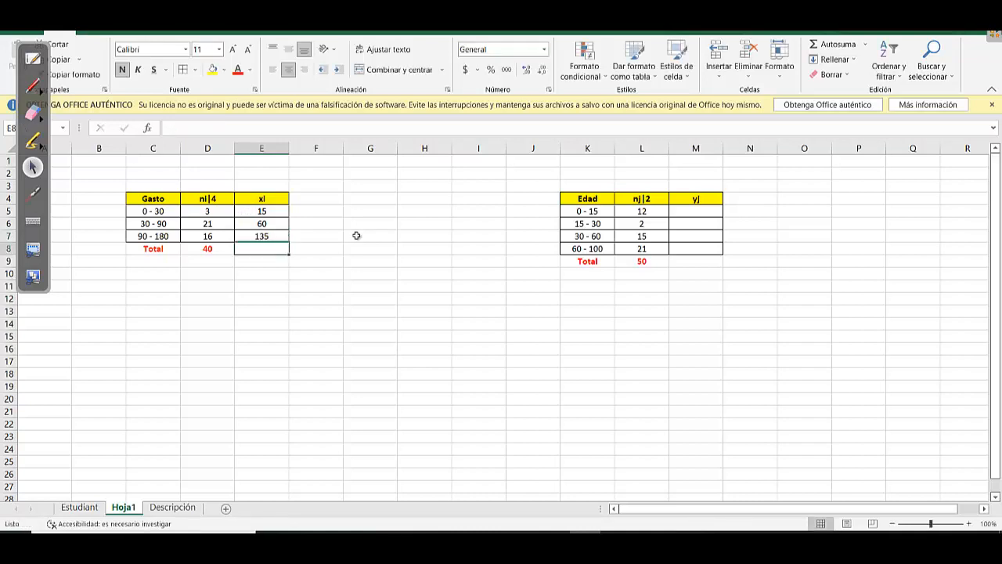
left_click(316, 259)
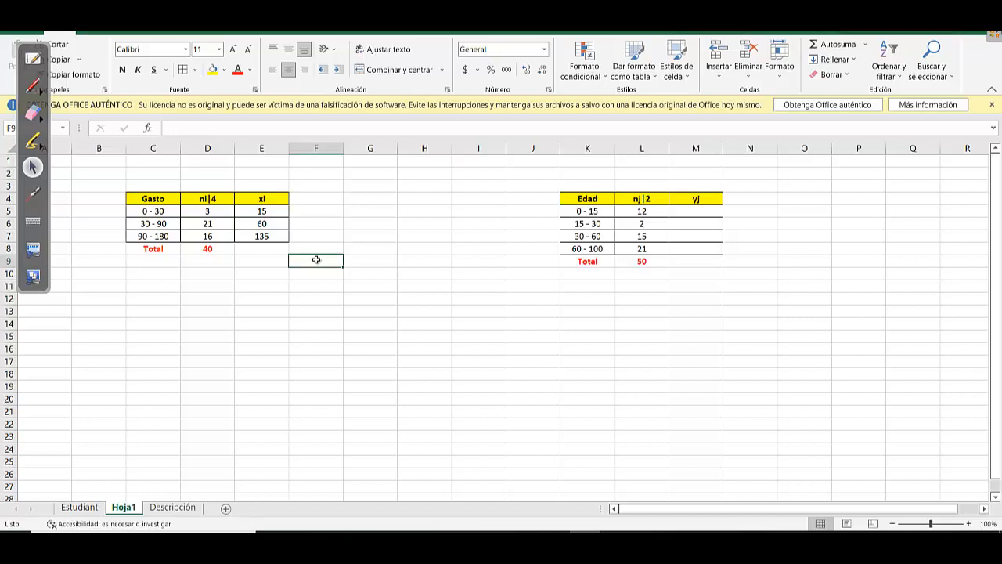
left_click(379, 324)
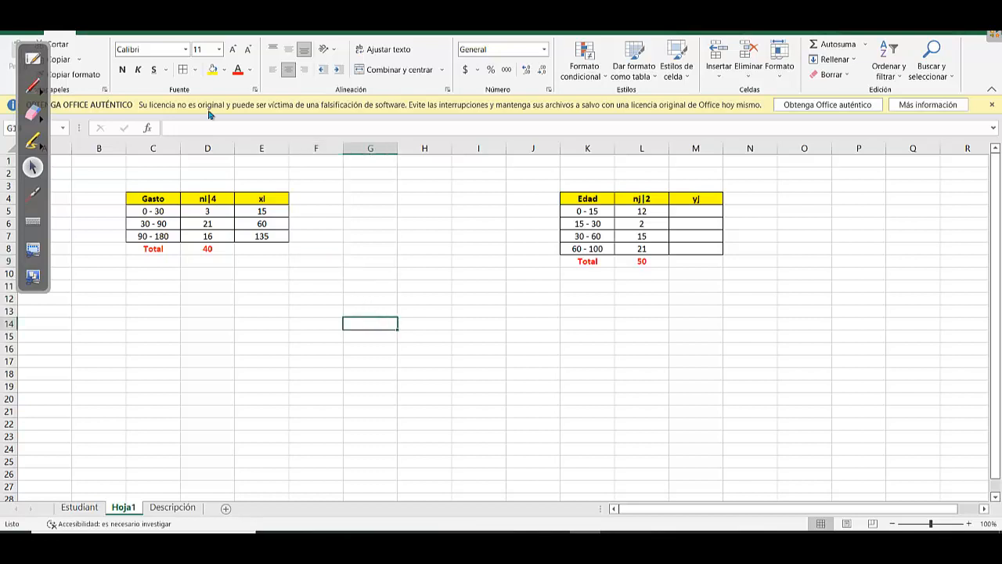
Handwrite the conditional mean notation x̄ | Edad = [30 with the pen below the Gasto table
left_click(34, 83)
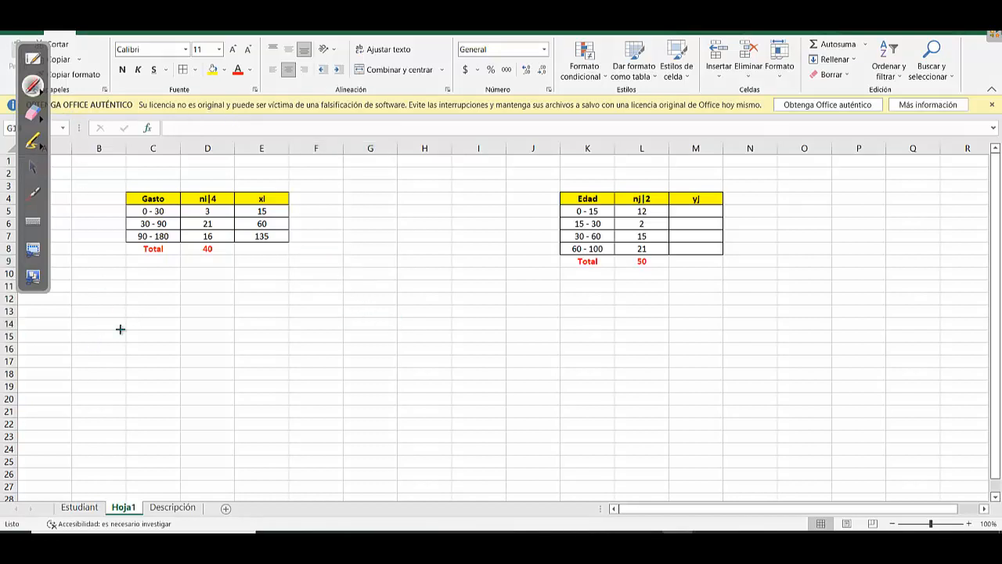
mouse_move(102, 329)
left_mouse_down()
mouse_move(119, 345)
mouse_move(102, 349)
left_mouse_up()
left_click_drag(123, 323, 124, 355)
left_click_drag(140, 335, 145, 344)
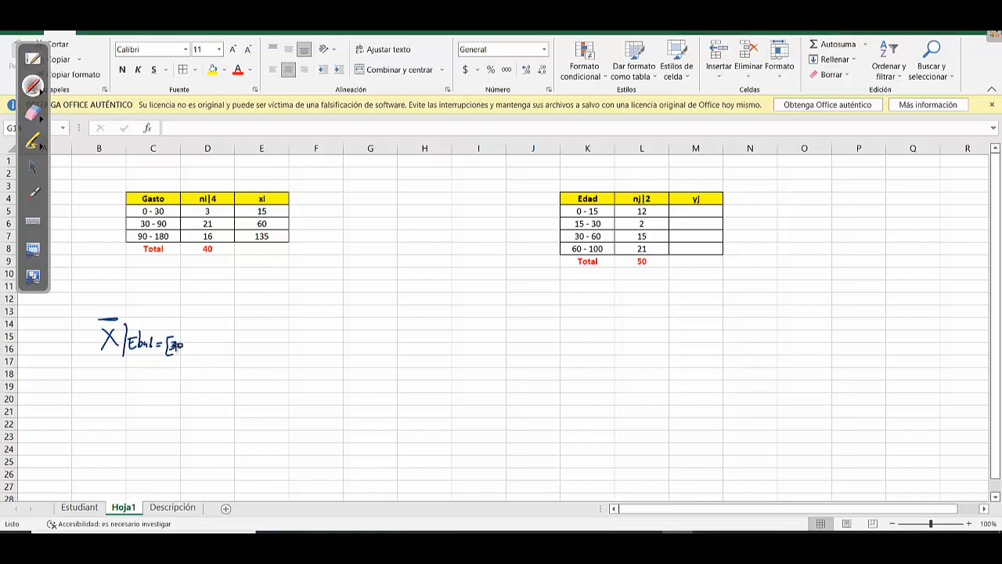
left_click_drag(184, 345, 187, 344)
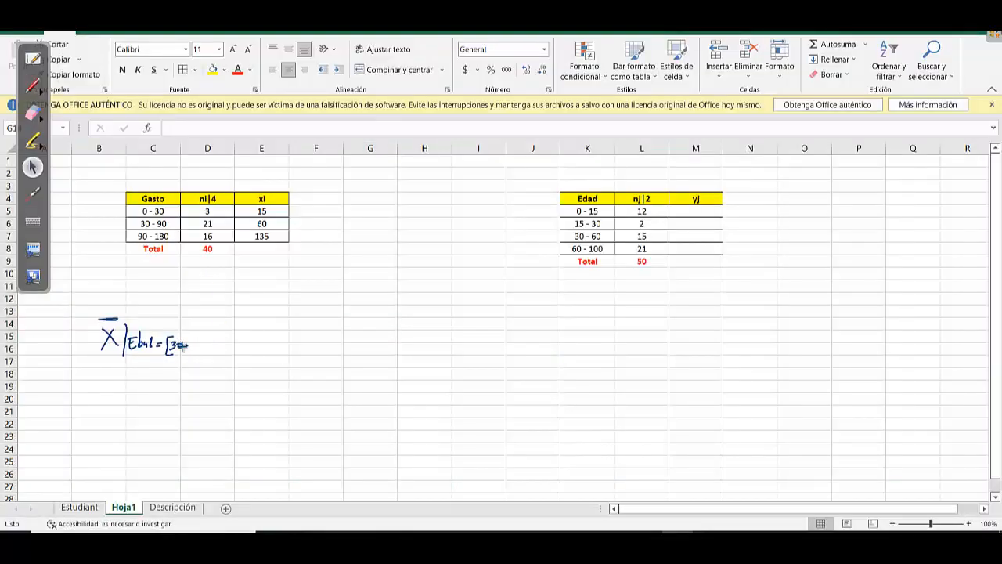
Erase the handwritten 30 and write 60 – 100) as the Edad interval of the conditional mean
left_click(33, 111)
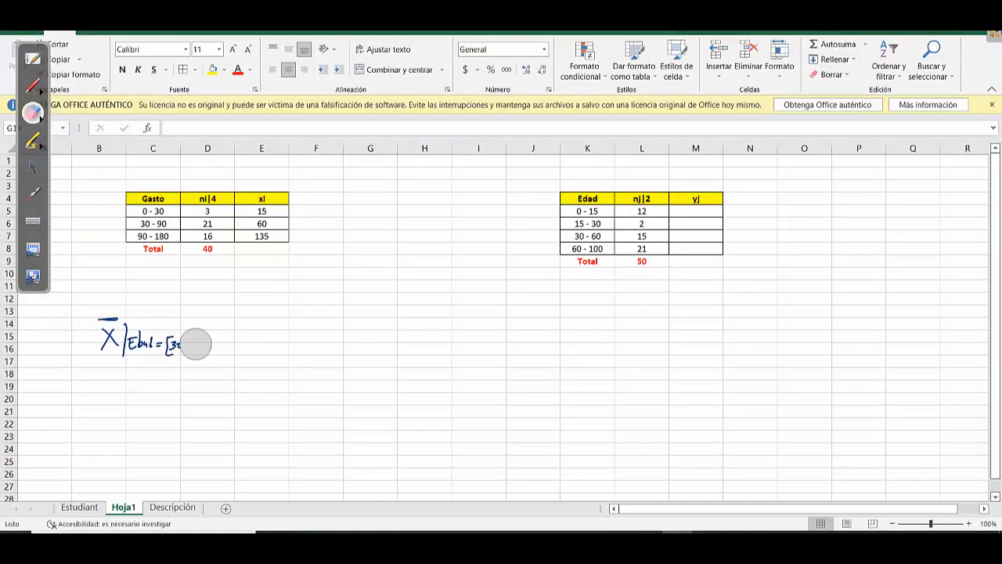
left_click_drag(195, 344, 183, 345)
left_click(32, 86)
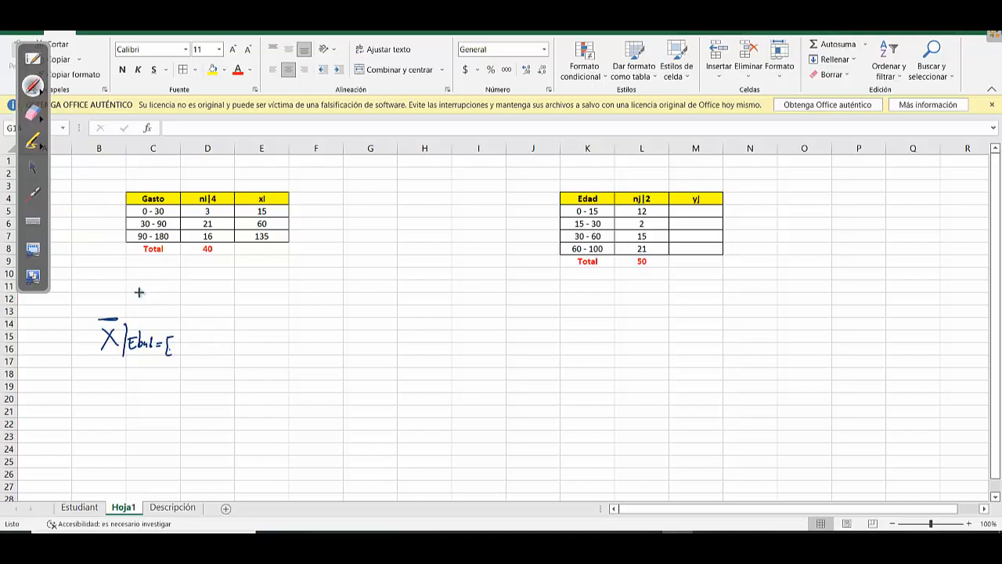
left_click_drag(182, 342, 180, 343)
left_click_drag(189, 347, 204, 350)
mouse_move(207, 343)
left_mouse_down()
mouse_move(225, 353)
mouse_move(260, 331)
left_mouse_up()
Handwrite the mean formula after the notation as 1/n·4 times the sum of xi ni|4 from i=1 to 3
left_click_drag(250, 338, 310, 330)
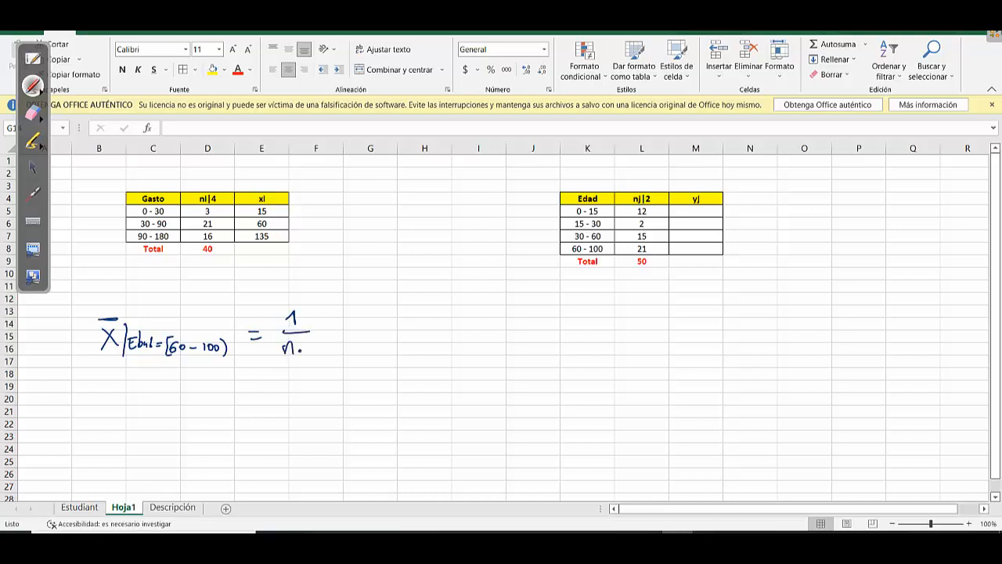
mouse_move(362, 309)
left_mouse_down()
mouse_move(360, 350)
mouse_move(334, 370)
mouse_move(358, 365)
left_mouse_up()
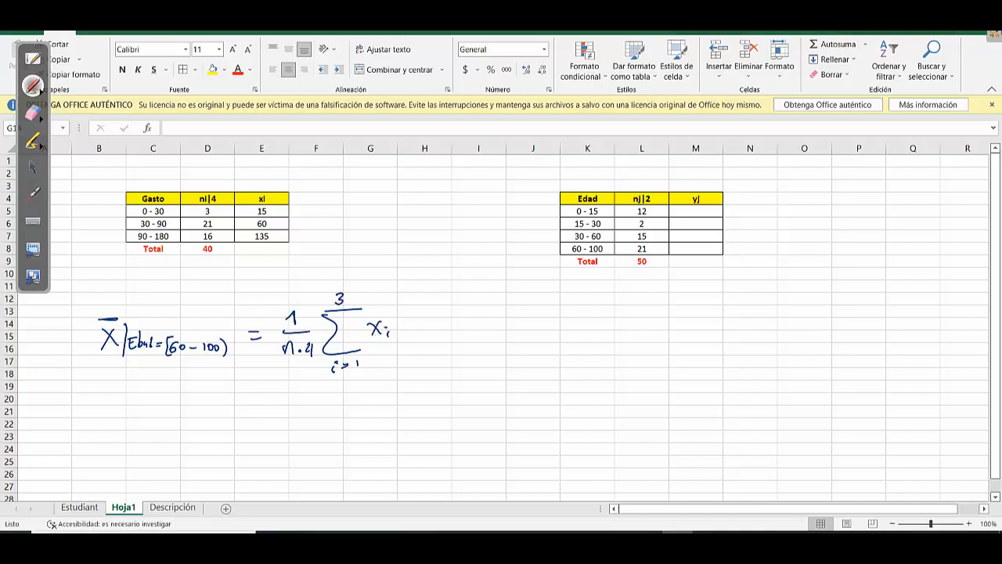
left_click_drag(400, 322, 435, 341)
mouse_move(277, 200)
left_mouse_down()
mouse_move(266, 217)
mouse_move(253, 204)
mouse_move(274, 202)
left_mouse_up()
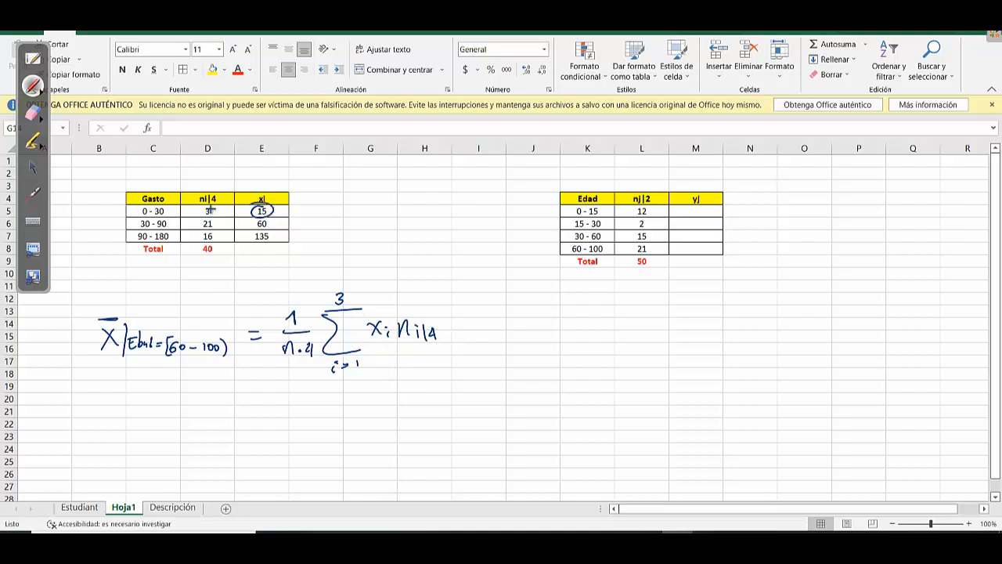
left_click_drag(213, 205, 208, 205)
left_click(32, 113)
left_click(207, 209)
left_click(261, 210)
Fill the xi column E4:E7 across into F4:F7 and shade the new column gray
left_click(33, 167)
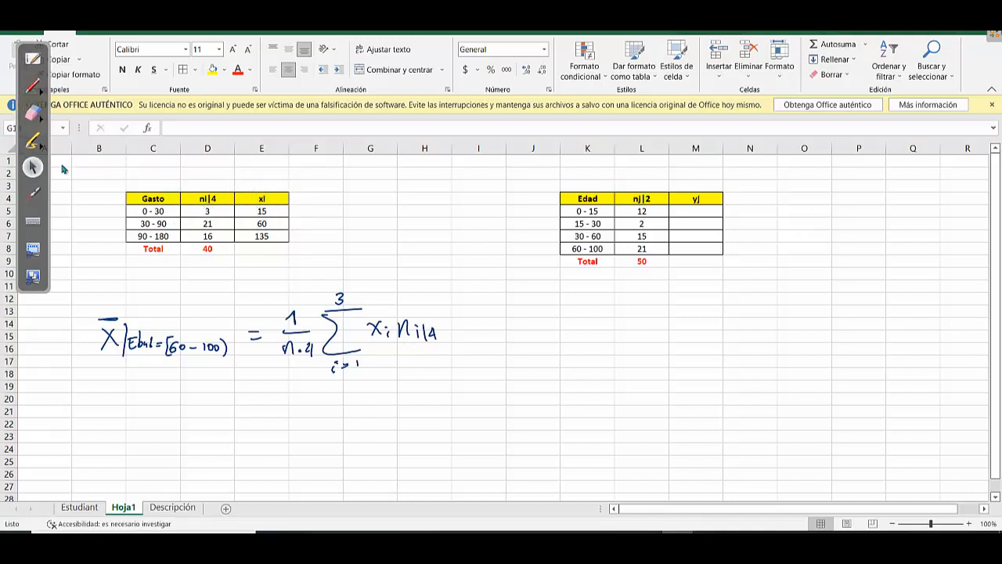
left_click(291, 199)
left_click(280, 197)
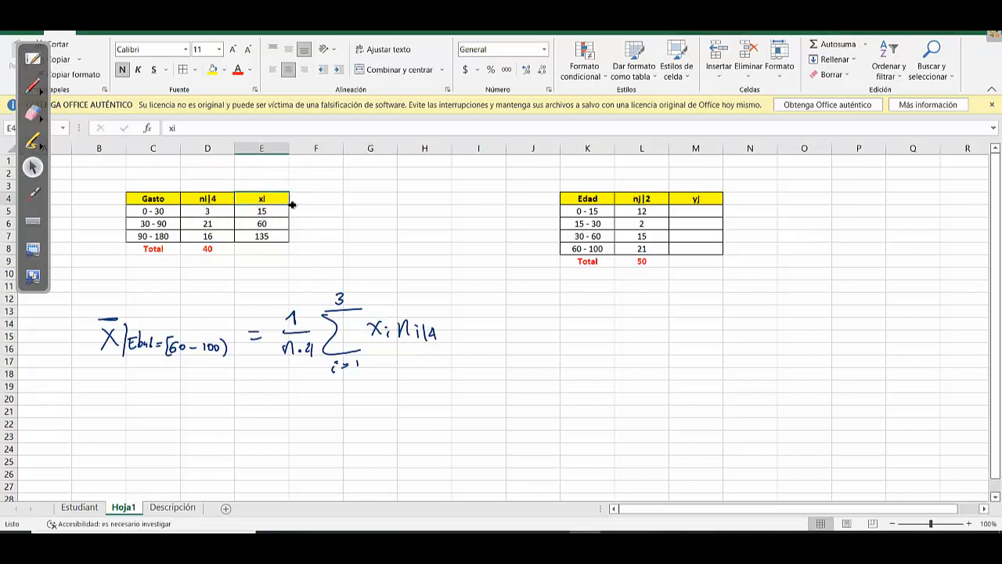
left_click_drag(280, 197, 318, 236)
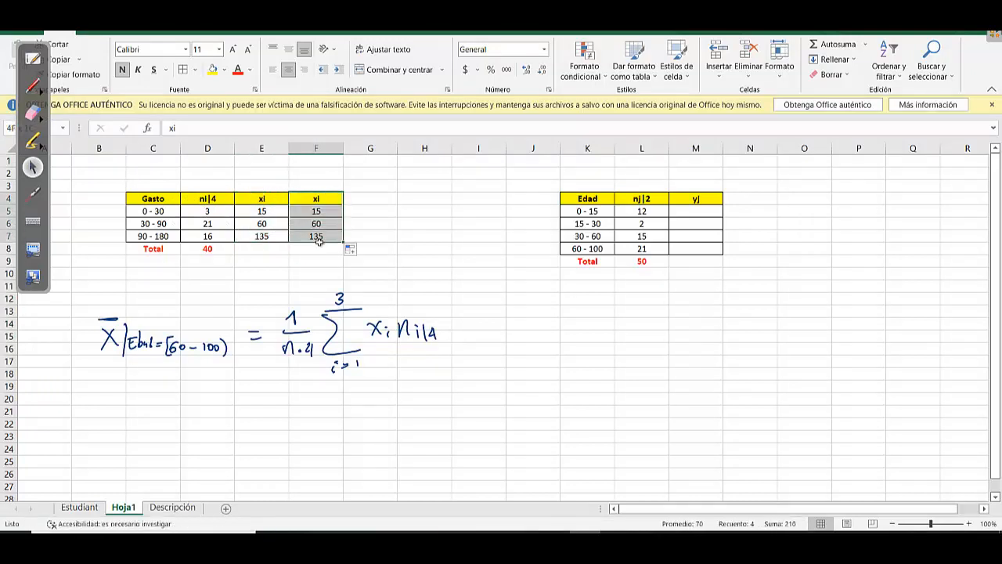
left_click(222, 71)
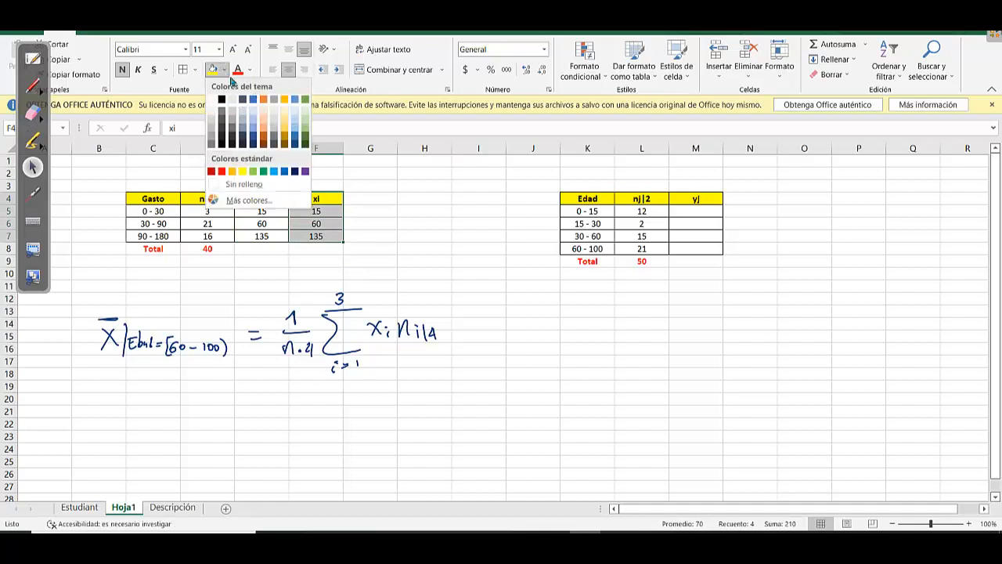
left_click(231, 112)
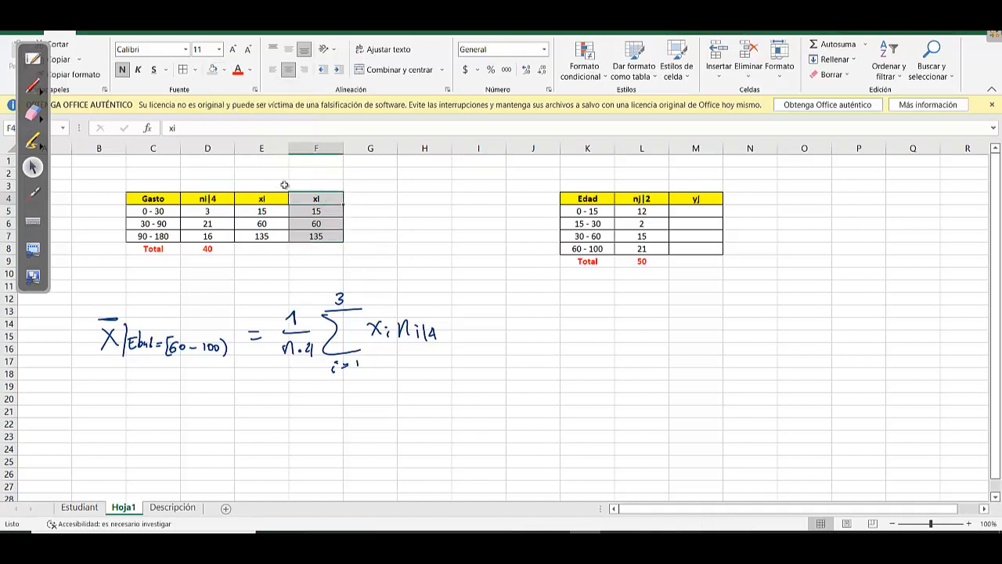
Change the header in F4 to xi*ni|4 and clear the copied values in F5:F7
double_click(325, 201)
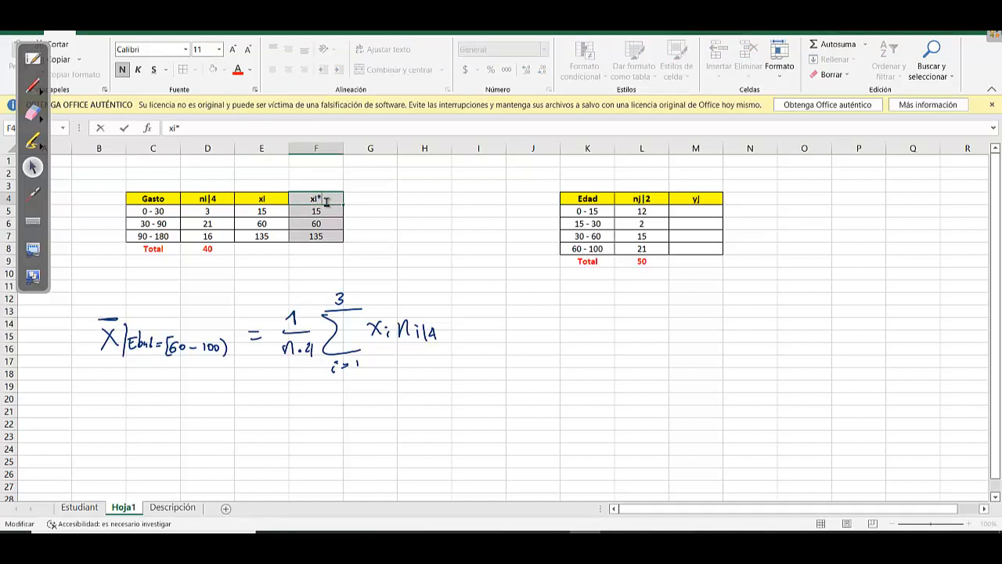
type("*ni|4")
left_click(320, 212)
left_click_drag(320, 211, 318, 236)
key("Delete")
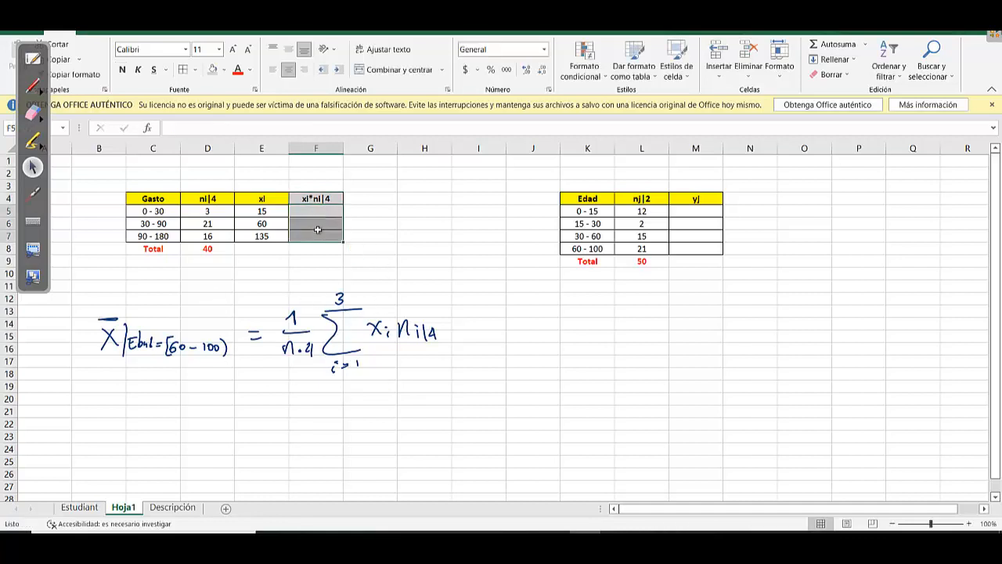
Enter the formula =E5*D5 in F5 and fill it down to F7
left_click(309, 210)
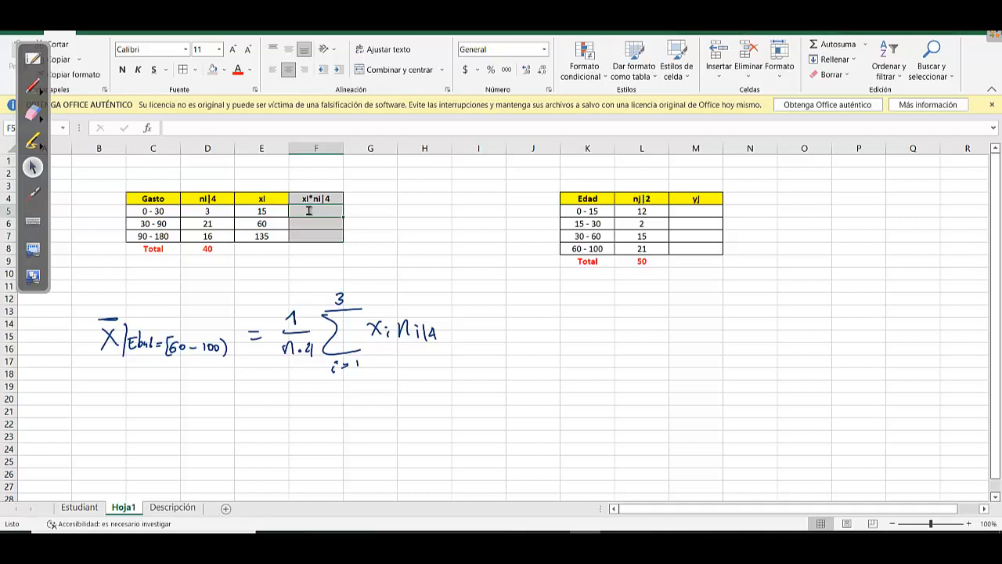
type("=")
left_click(250, 209)
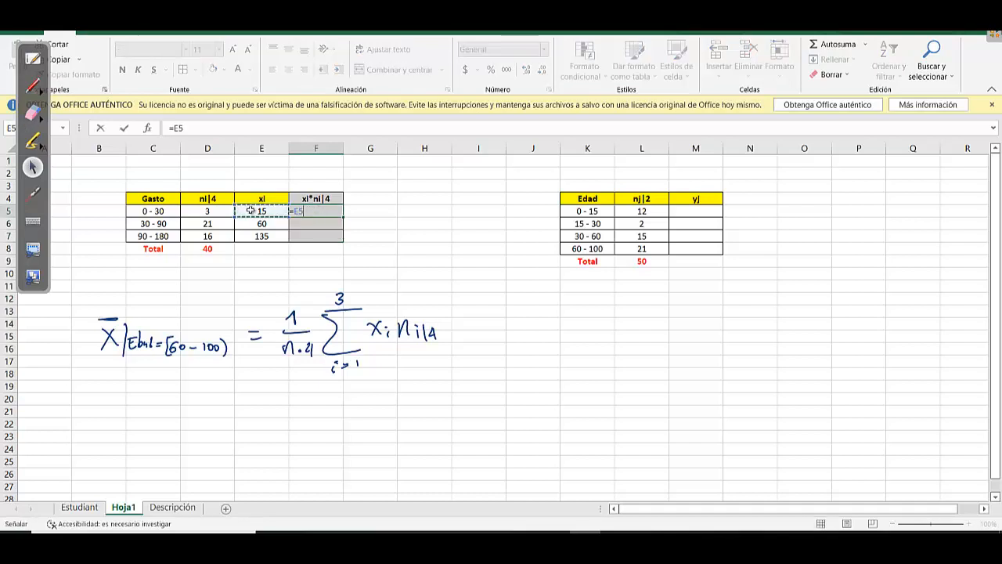
type("*")
left_click(220, 208)
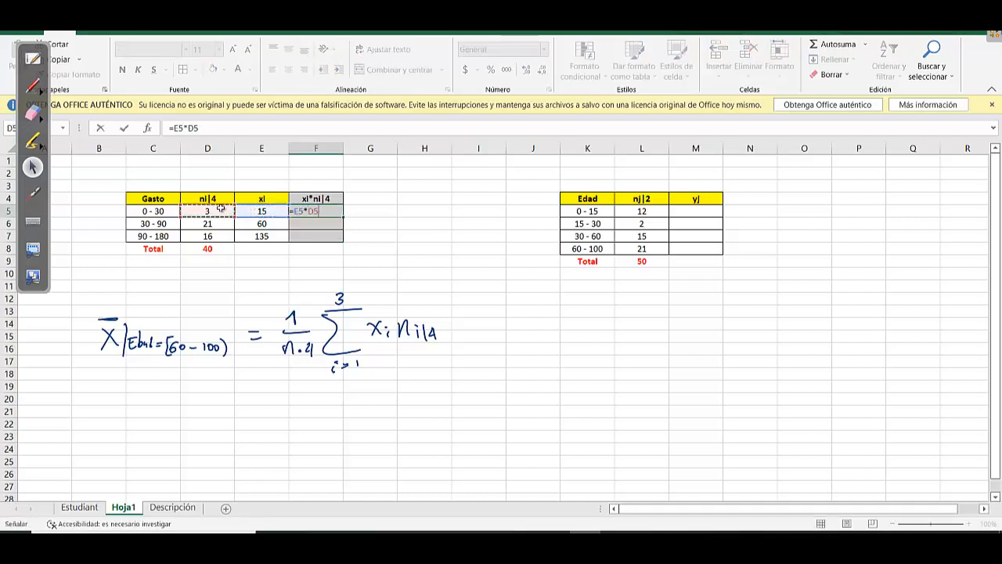
key("Return")
left_click(310, 211)
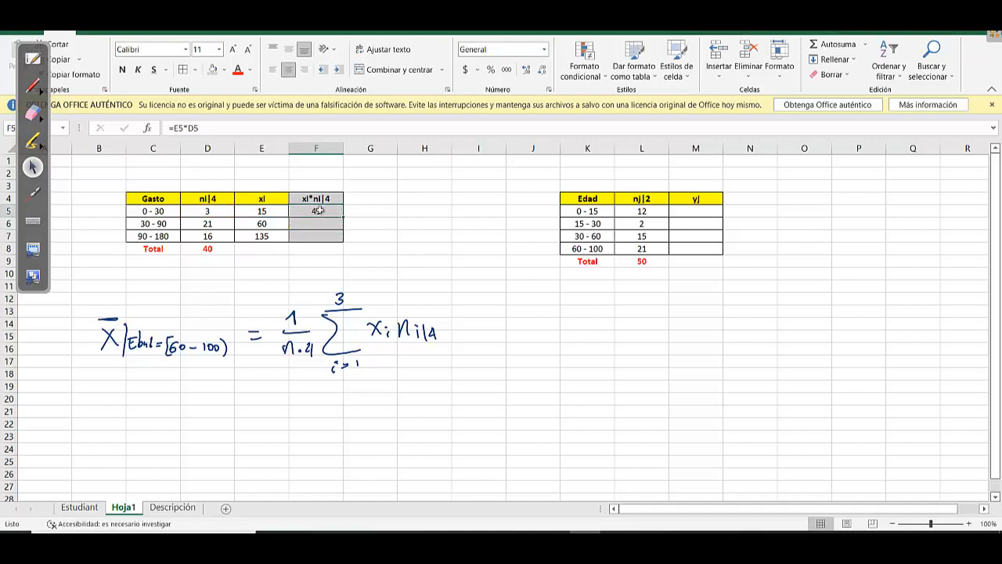
left_click_drag(342, 218, 340, 244)
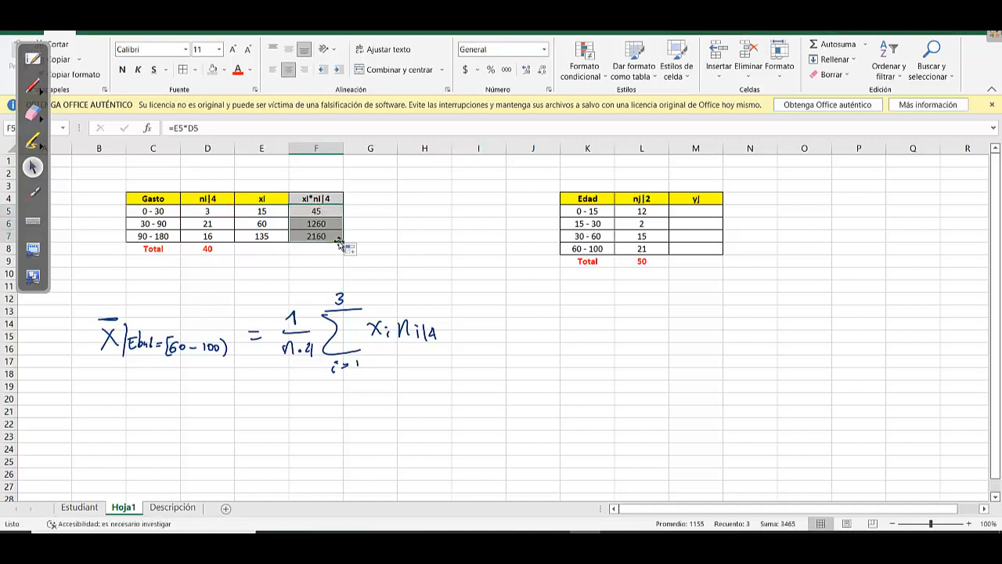
Total F5:F7 in F8 with AutoSum and format the total as bold red text
left_click(210, 249)
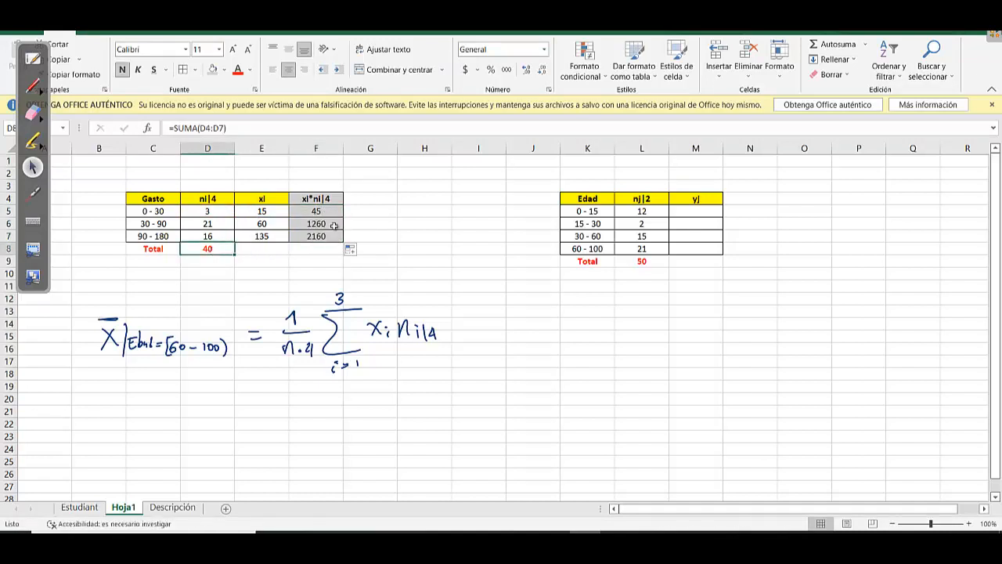
left_click_drag(313, 211, 316, 249)
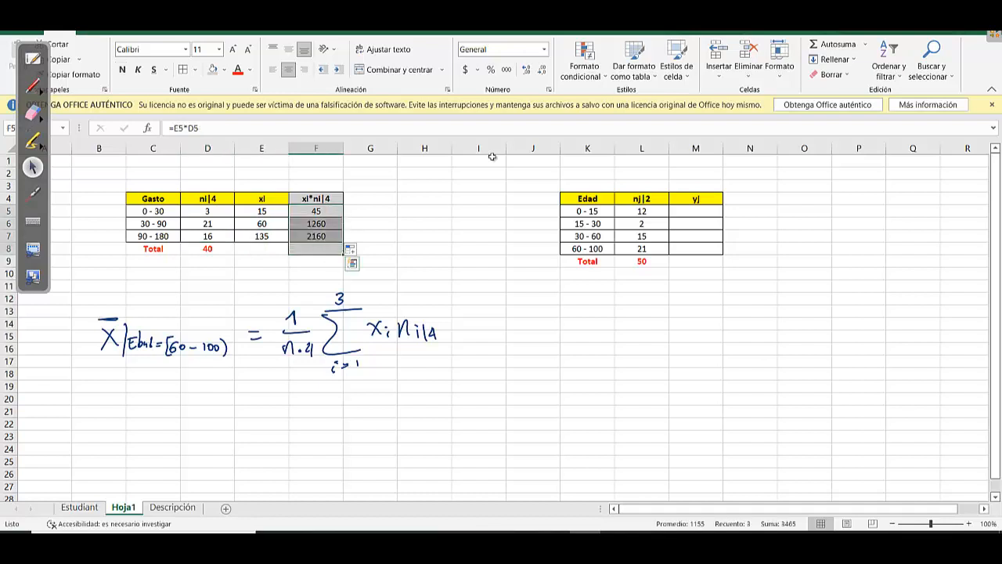
left_click(833, 44)
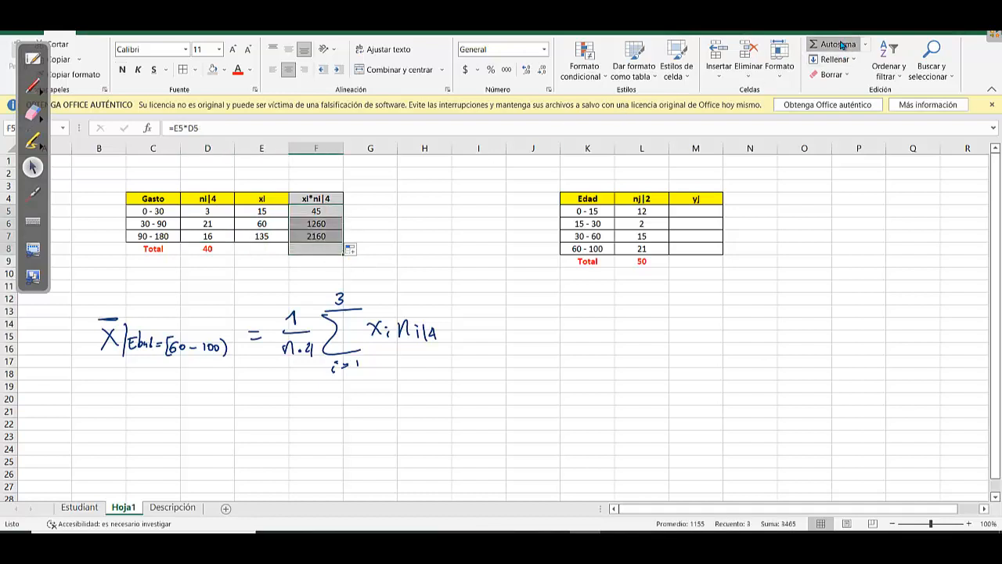
left_click(297, 249)
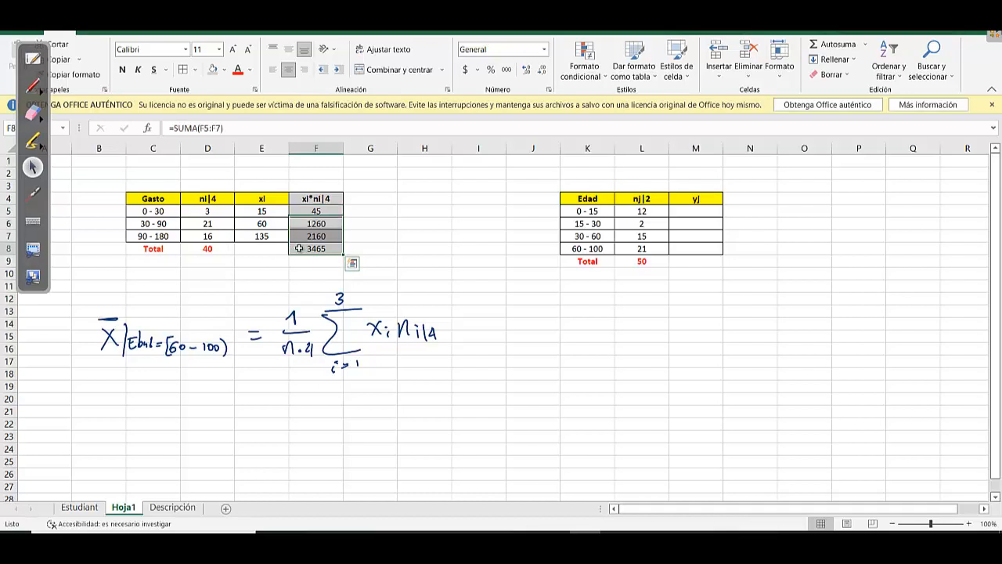
left_click(238, 70)
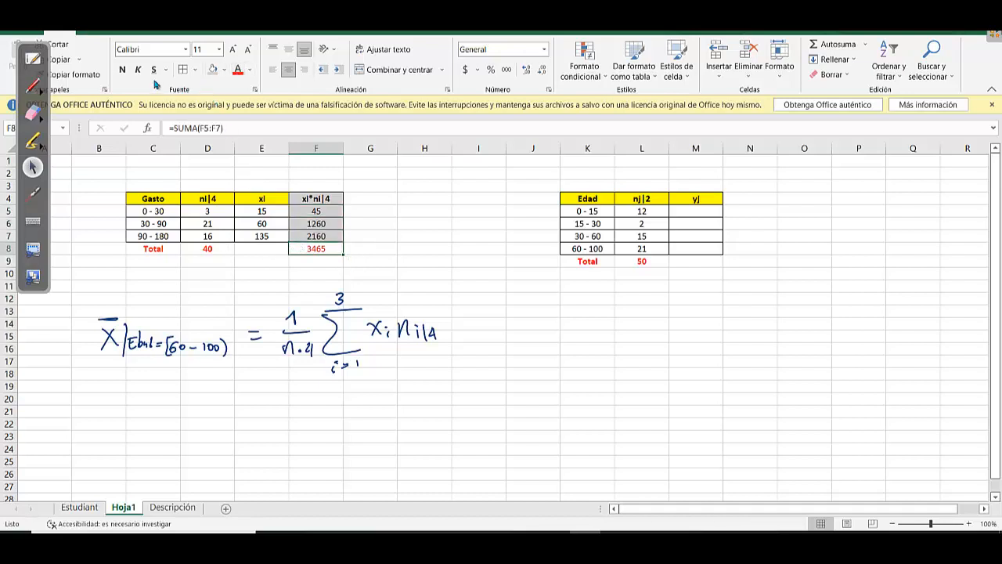
left_click(122, 69)
Handwrite the substitution = 1/40 (3465) below the mean formula and start another result line with an equals sign
left_click(32, 87)
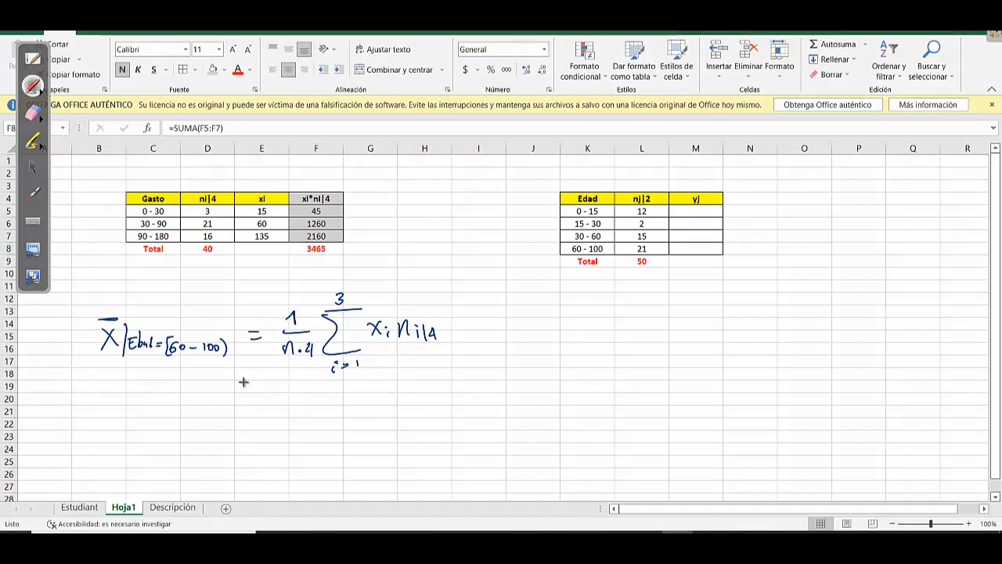
left_click_drag(254, 421, 267, 420)
left_click_drag(255, 429, 266, 428)
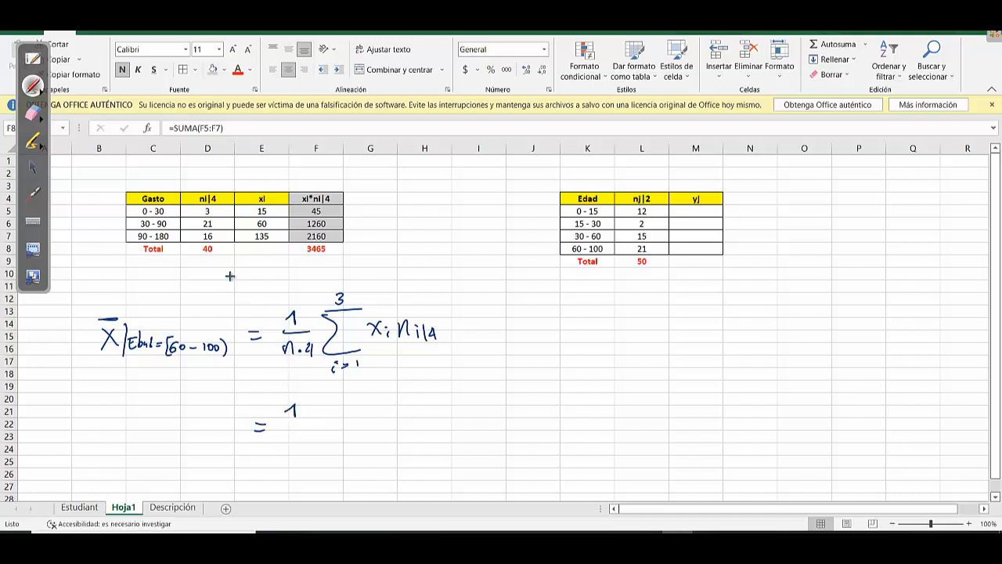
left_click_drag(296, 427, 295, 440)
left_click_drag(310, 431, 326, 430)
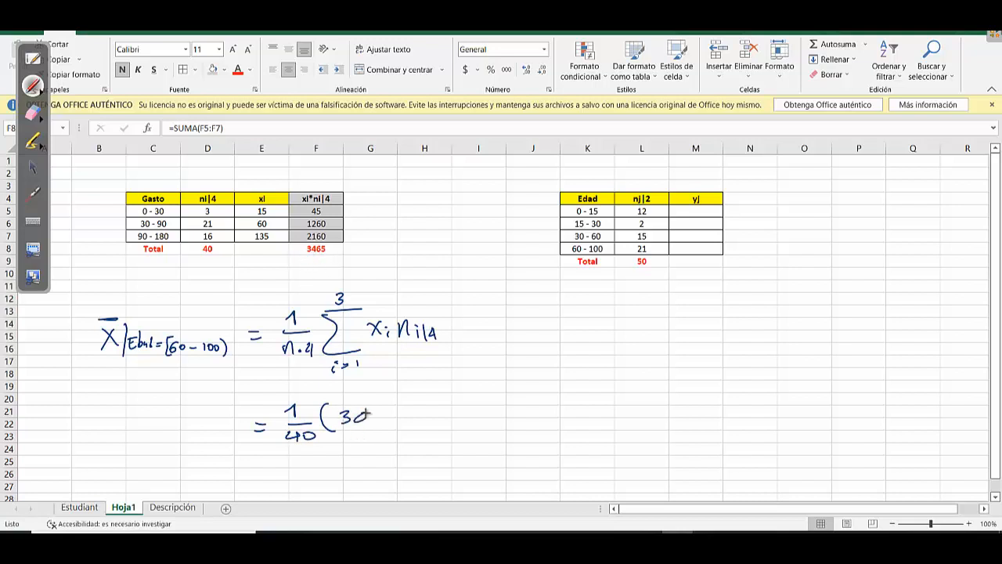
left_click_drag(366, 415, 364, 427)
mouse_move(382, 413)
left_mouse_down()
mouse_move(380, 426)
mouse_move(406, 400)
left_mouse_up()
left_click_drag(406, 403, 409, 432)
left_click_drag(264, 465, 278, 471)
Label cell C10 as Media
key("F2")
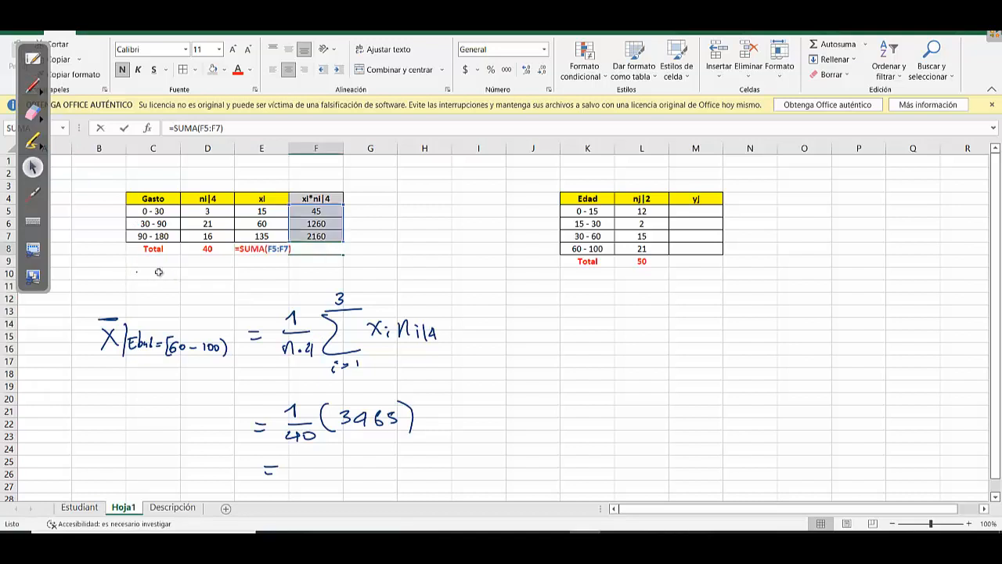
left_click(158, 272)
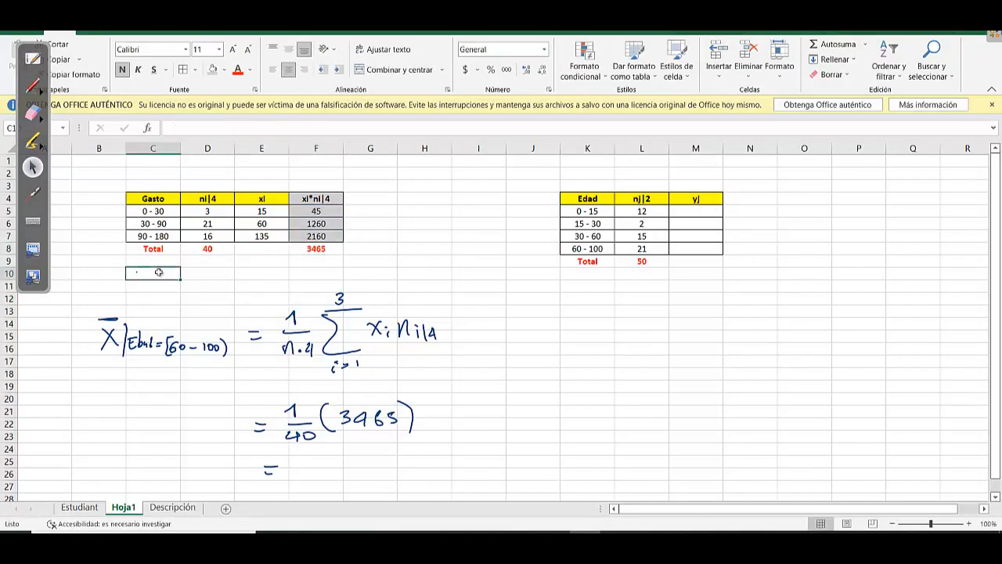
type("Medias")
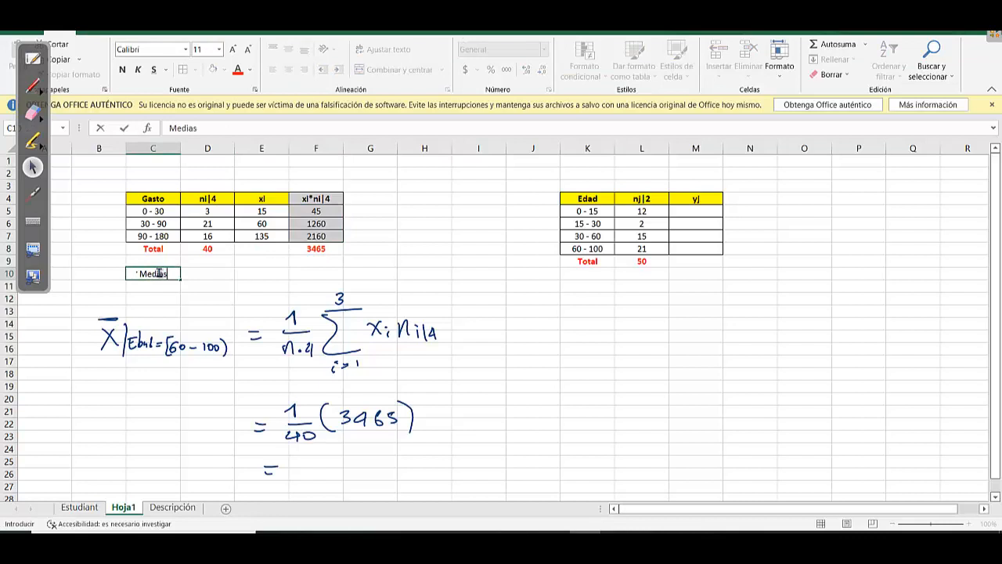
key("BackSpace")
key("Tab")
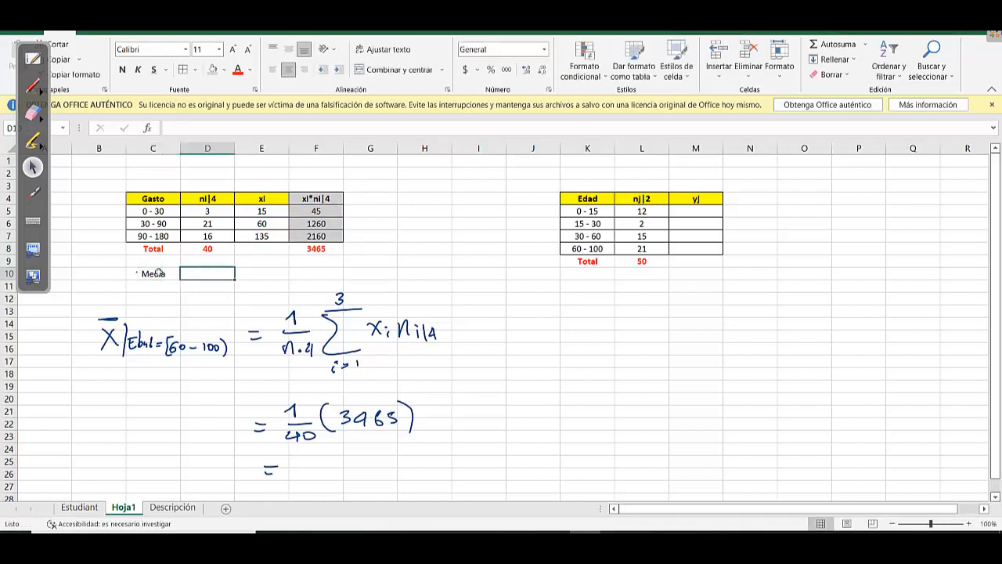
Calculate the mean in D10 with the formula =F8/D8
type("=")
left_click(315, 248)
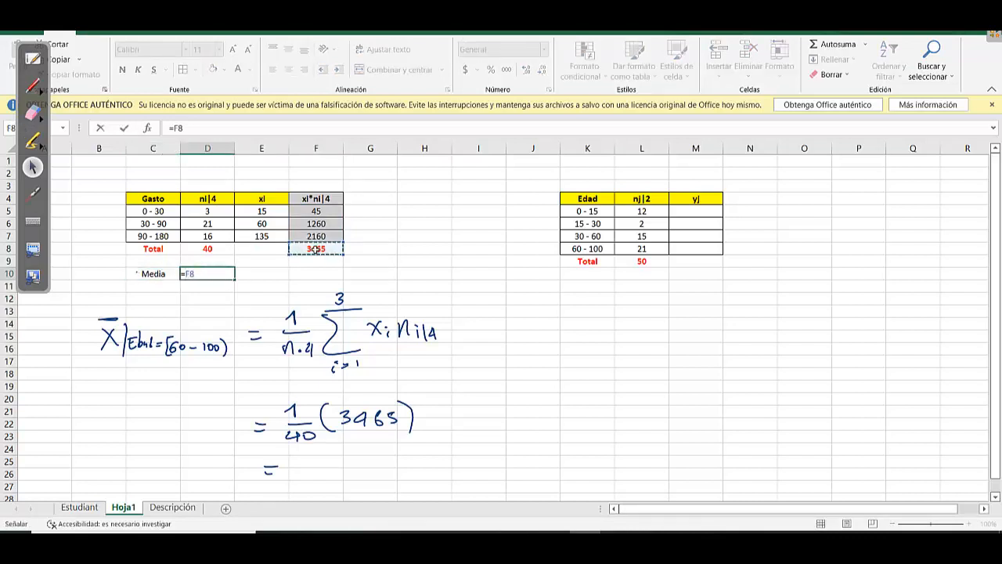
type("/")
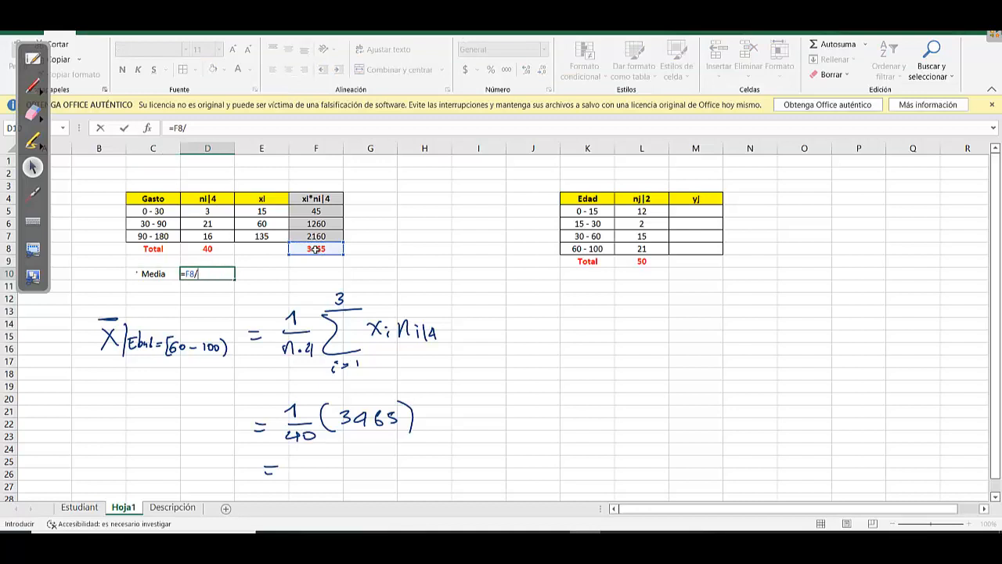
left_click(206, 247)
key("Return")
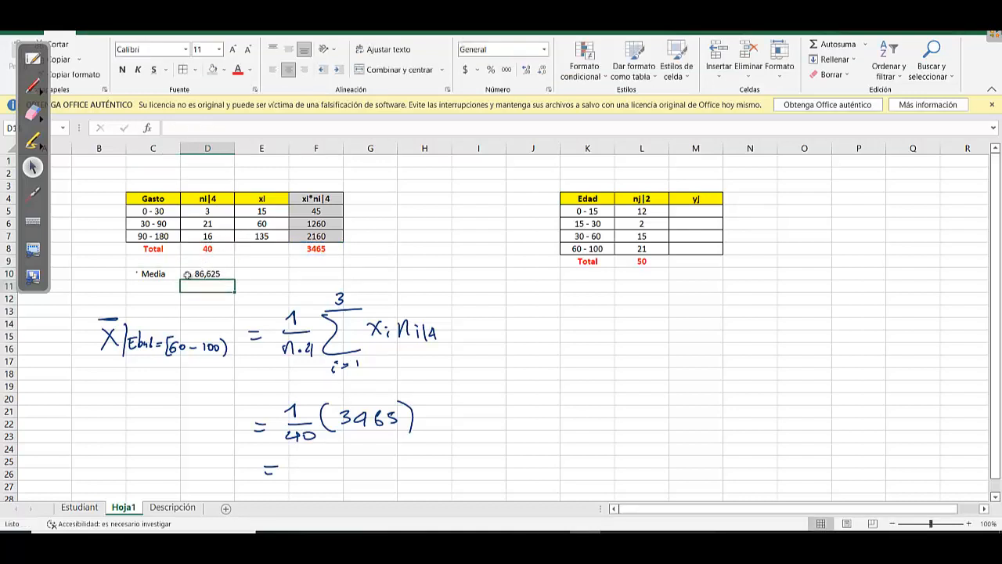
Format the Media label in C10 as bold
left_click_drag(161, 274, 205, 275)
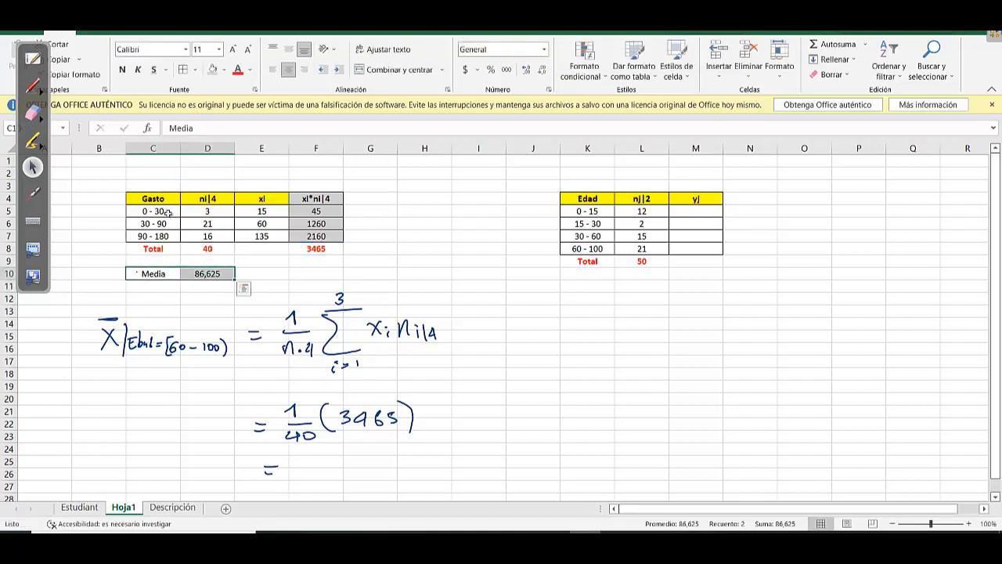
left_click(154, 279)
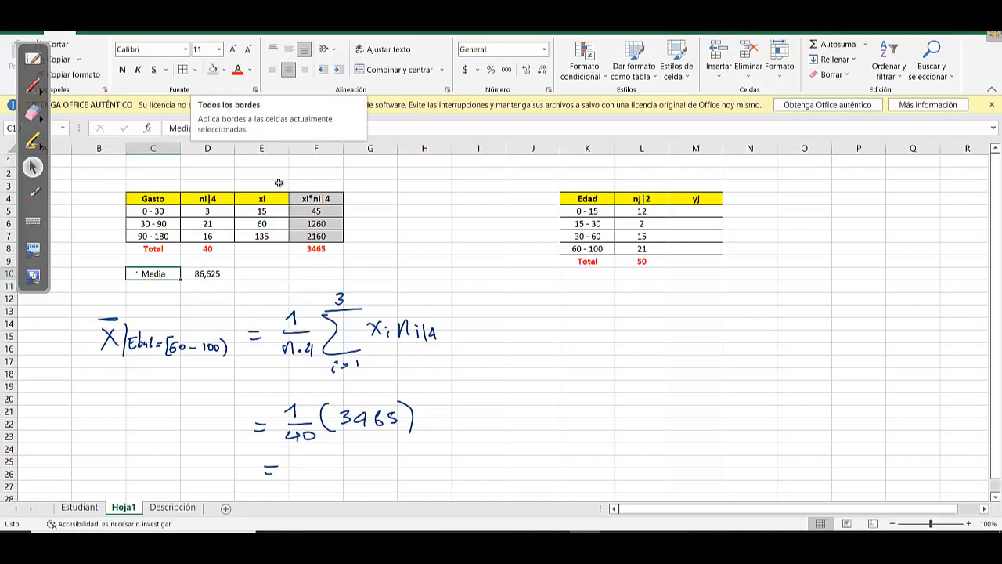
left_click(202, 275)
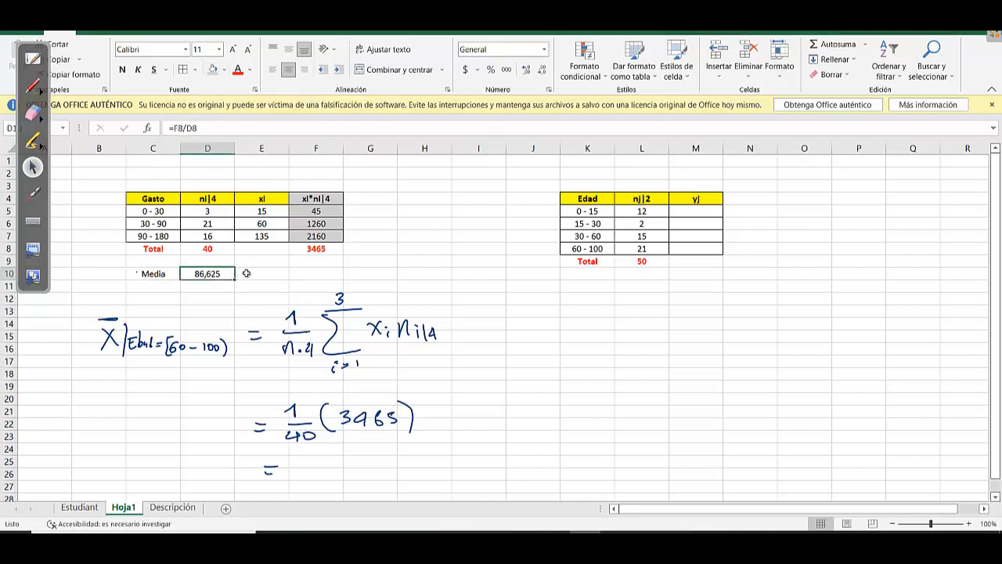
left_click(168, 274)
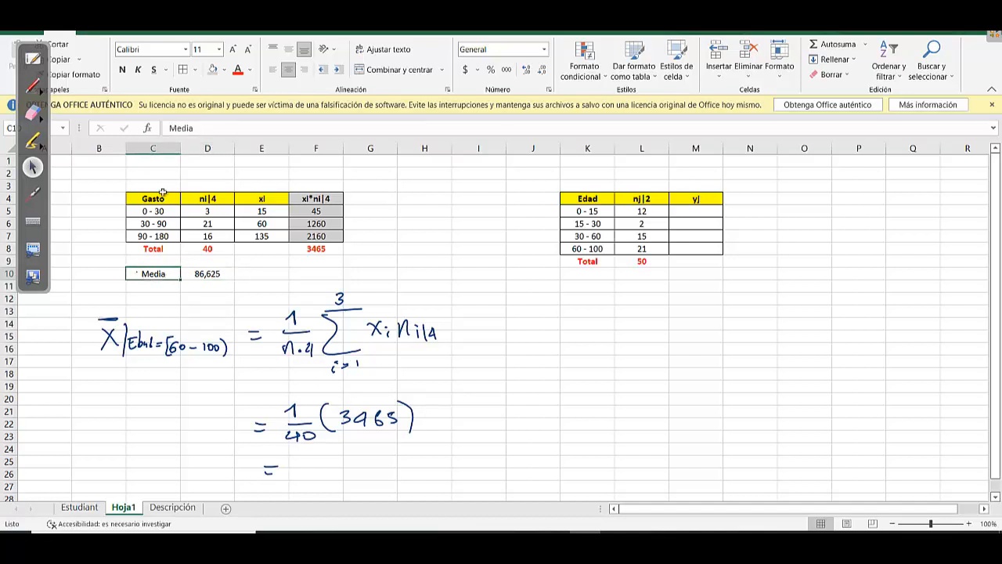
left_click(123, 69)
key("Right")
key("Right")
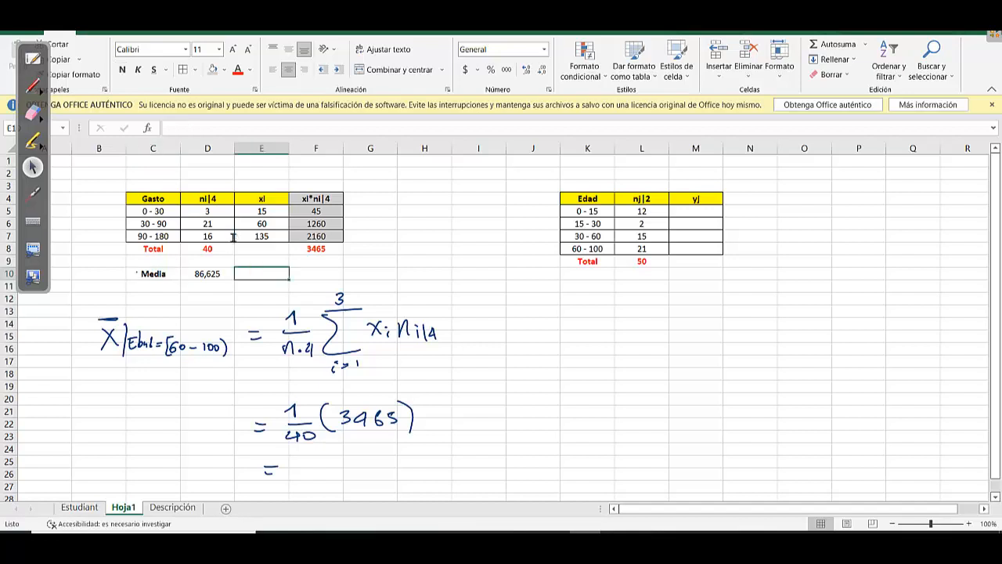
Erase all the handwritten mean calculation from the sheet
left_click(36, 60)
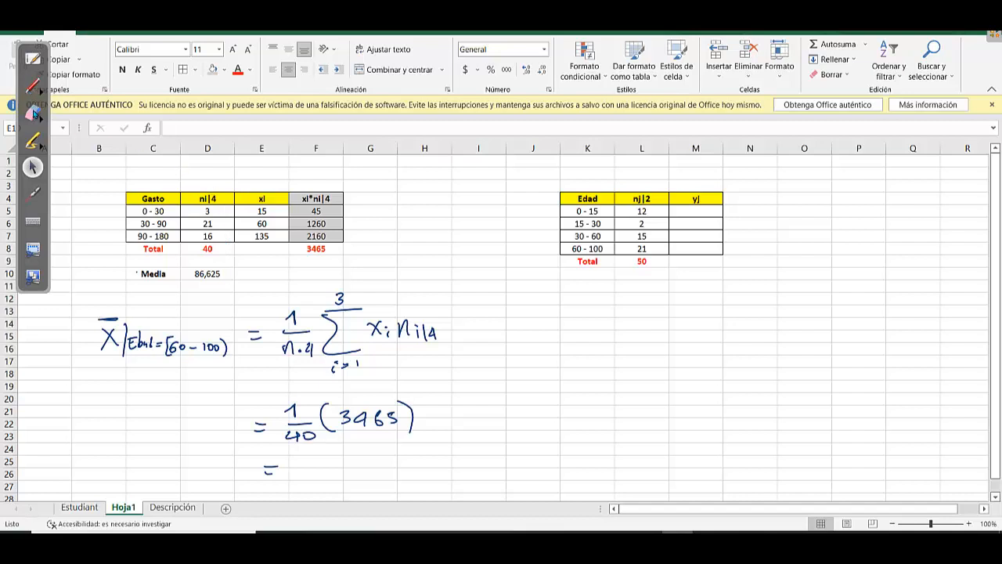
left_click(32, 112)
left_click_drag(163, 343, 147, 339)
mouse_move(123, 333)
left_mouse_down()
mouse_move(266, 338)
mouse_move(298, 313)
mouse_move(400, 297)
mouse_move(246, 351)
mouse_move(284, 415)
mouse_move(342, 414)
mouse_move(277, 463)
left_mouse_up()
mouse_move(266, 398)
left_mouse_down()
mouse_move(168, 288)
mouse_move(112, 273)
mouse_move(181, 255)
left_mouse_up()
Handwrite the start of the conditional variance formula, S² x|Edad∈[60-100) = 1/(n·4 − 1), below the Gasto table
left_click(33, 86)
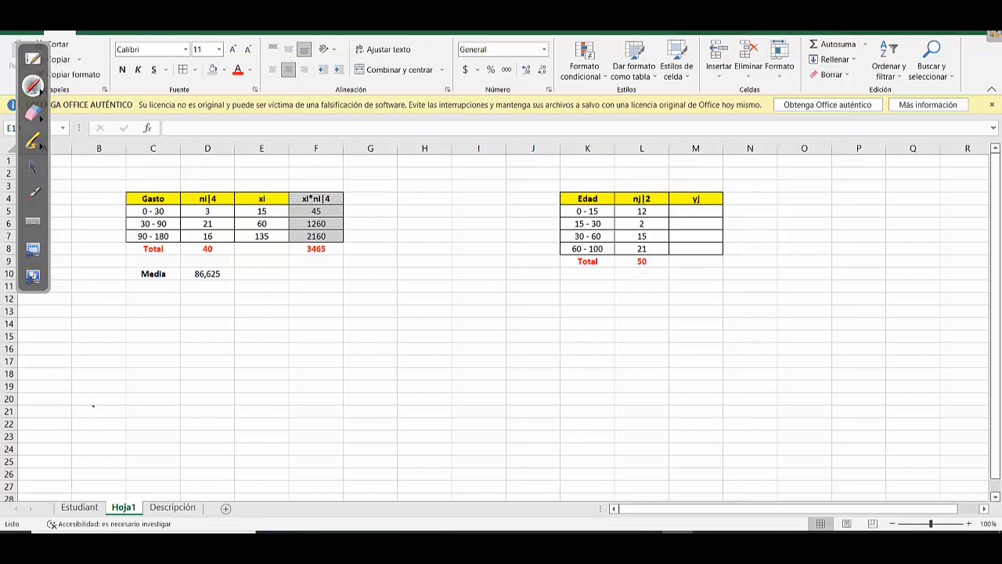
mouse_move(91, 407)
left_mouse_down()
mouse_move(72, 429)
mouse_move(105, 407)
mouse_move(110, 447)
mouse_move(208, 446)
left_mouse_up()
left_click_drag(230, 408, 243, 407)
mouse_move(230, 413)
left_mouse_down()
mouse_move(318, 408)
mouse_move(329, 432)
left_mouse_up()
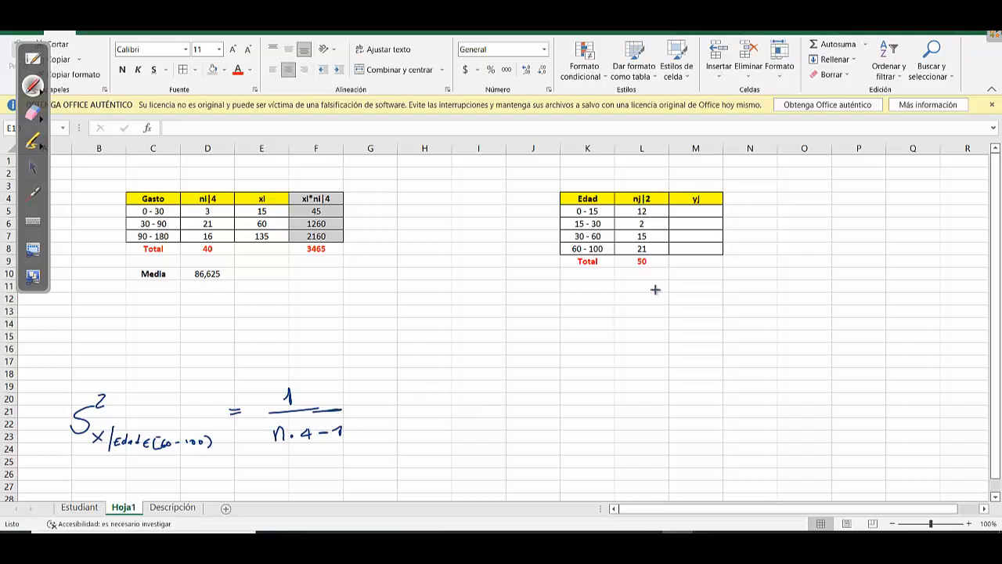
Handwrite the general variance formula S² = 1/(n−1) Σ(xi − x̄)² ni below the Edad table
left_click_drag(678, 297, 692, 297)
mouse_move(679, 305)
left_mouse_down()
mouse_move(747, 297)
mouse_move(729, 317)
left_mouse_up()
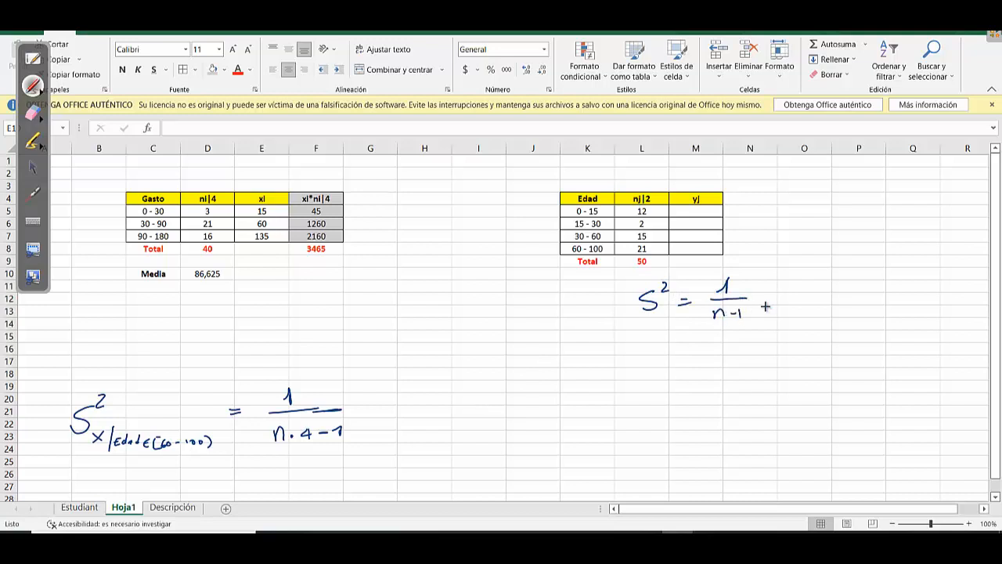
mouse_move(783, 274)
left_mouse_down()
mouse_move(761, 283)
mouse_move(787, 313)
left_mouse_up()
left_click_drag(813, 272, 807, 309)
mouse_move(814, 290)
left_mouse_down()
mouse_move(828, 305)
mouse_move(814, 307)
left_mouse_up()
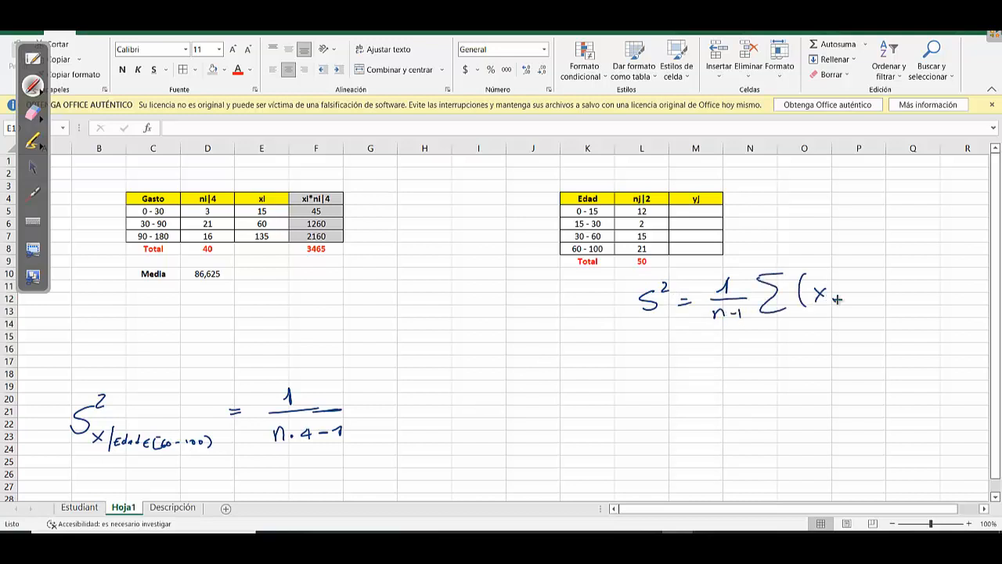
left_click_drag(872, 284, 888, 300)
left_click_drag(872, 285, 906, 291)
left_click_drag(906, 292, 897, 307)
left_click_drag(901, 263, 942, 298)
left_click(941, 285)
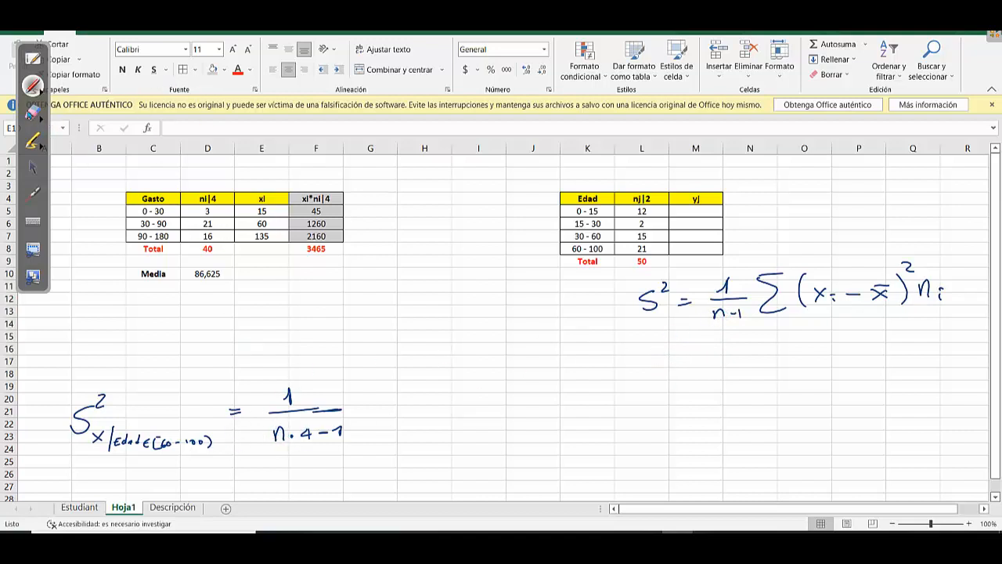
Erase the ending of the conditional variance denominator and rewrite it with ·4 as a subscript of n, followed by −1
left_click(32, 112)
left_click_drag(338, 436, 302, 438)
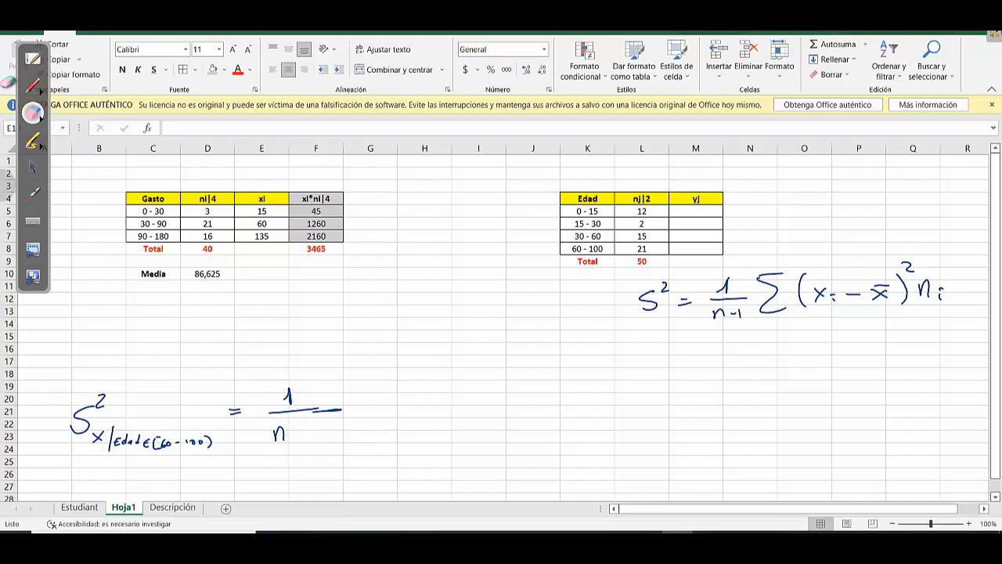
left_click(32, 86)
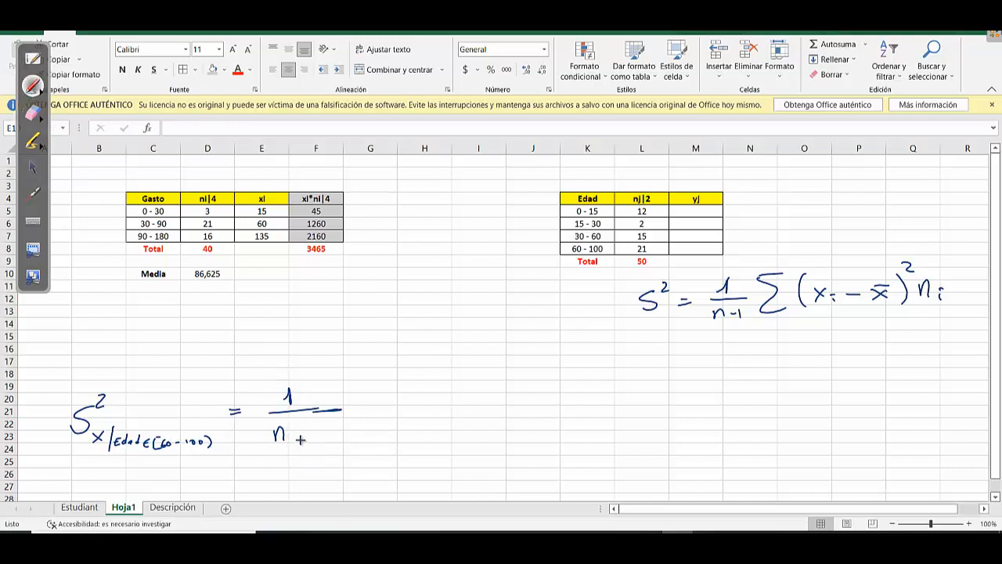
left_click(288, 439)
left_click_drag(296, 434, 295, 443)
Complete the conditional variance formula with Σ(xi − 86,625)² ni|4 and jot x̄|Edad as a side note
mouse_move(357, 383)
left_mouse_down()
mouse_move(383, 382)
mouse_move(390, 430)
left_mouse_up()
left_click_drag(402, 394, 400, 426)
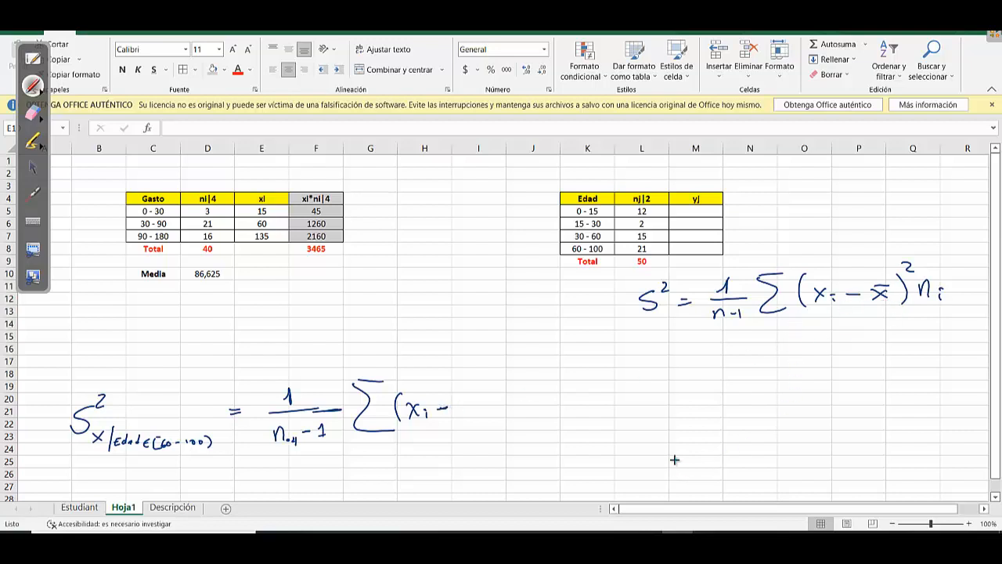
mouse_move(675, 449)
left_mouse_down()
mouse_move(689, 446)
mouse_move(697, 463)
left_mouse_up()
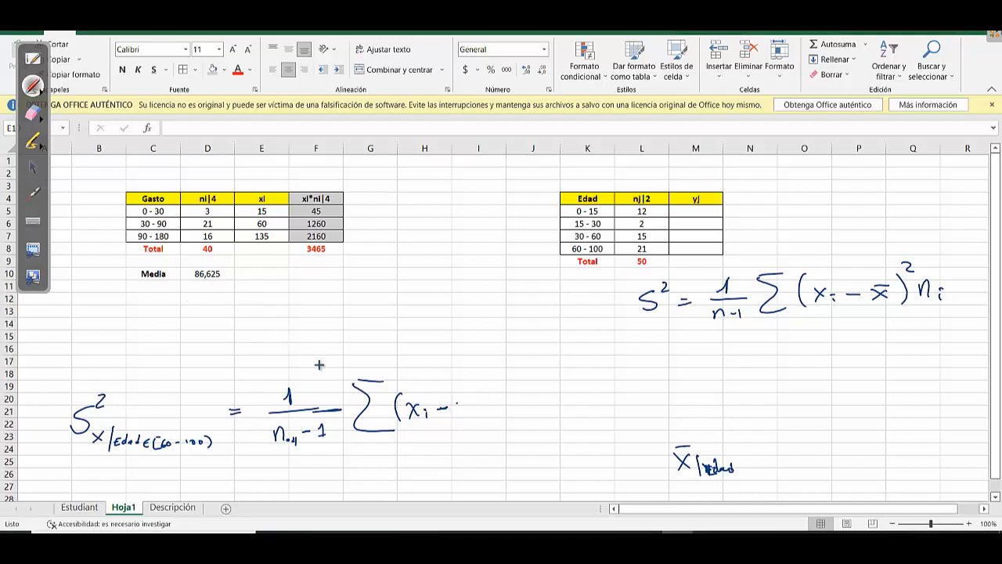
left_click_drag(458, 405, 479, 407)
left_click_drag(519, 391, 520, 418)
left_click_drag(514, 375, 557, 413)
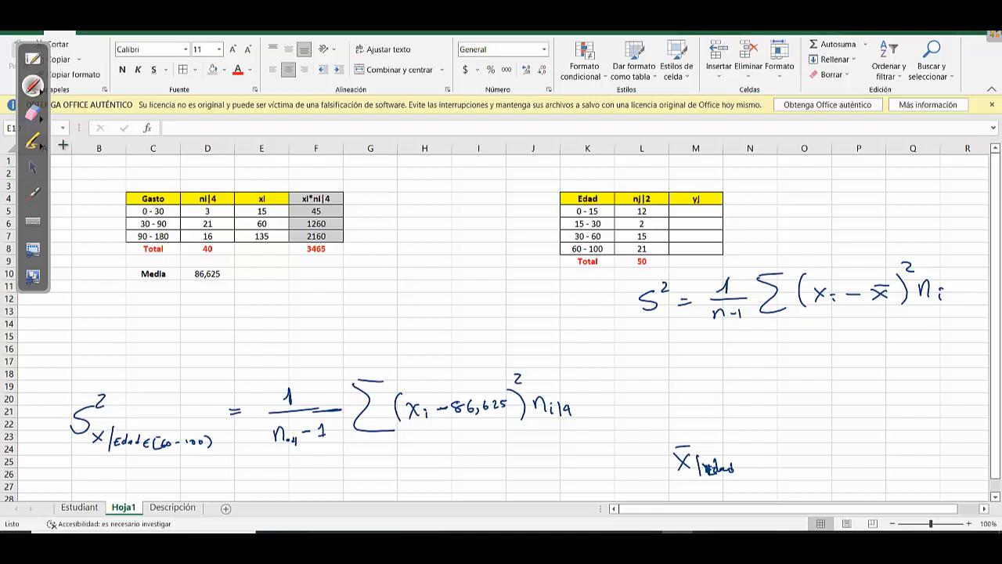
Draw a brace under (xi − 86,625)² ni|4 in the handwritten formula and circle xi
left_click(32, 167)
left_click(367, 198)
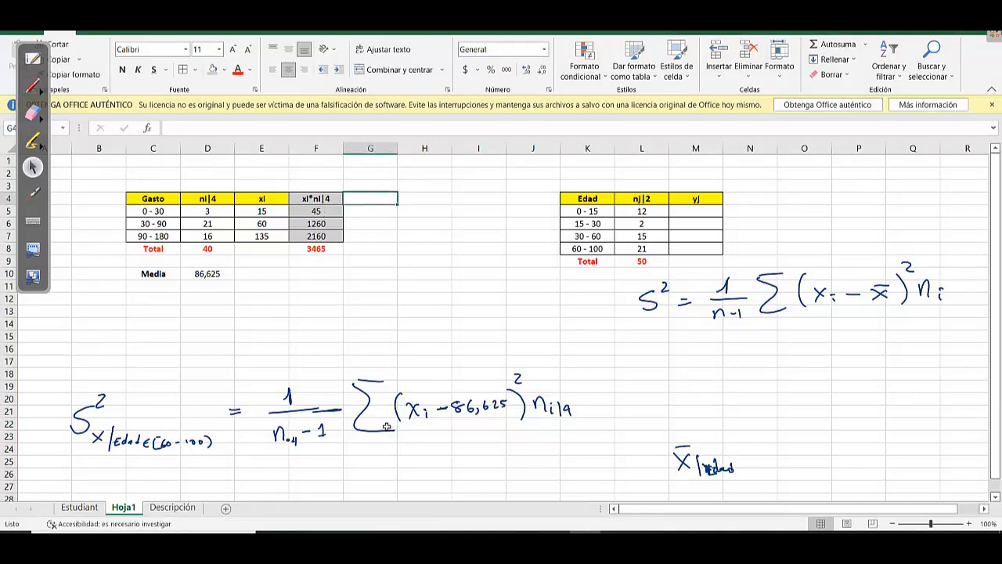
left_click(32, 86)
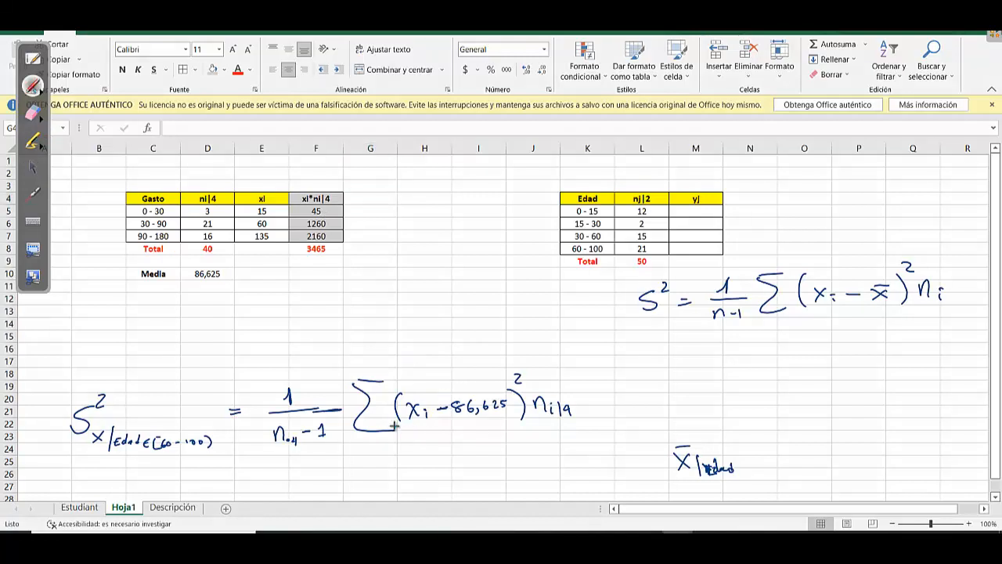
mouse_move(395, 422)
left_mouse_down()
mouse_move(485, 448)
mouse_move(583, 422)
left_mouse_up()
left_click_drag(430, 407, 400, 408)
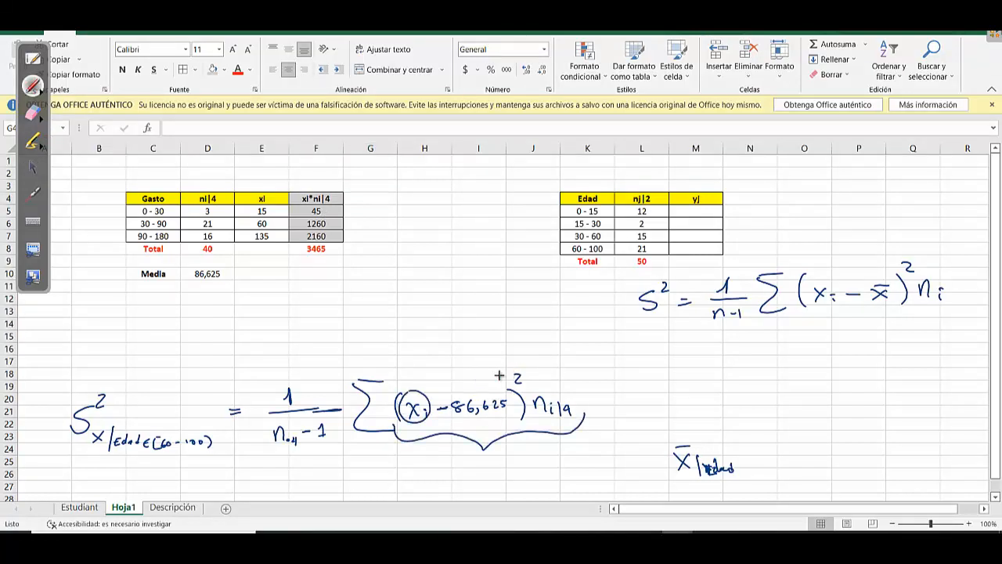
Fill the xi*ni|4 column F4:F8 across into G4:G8
left_click(32, 166)
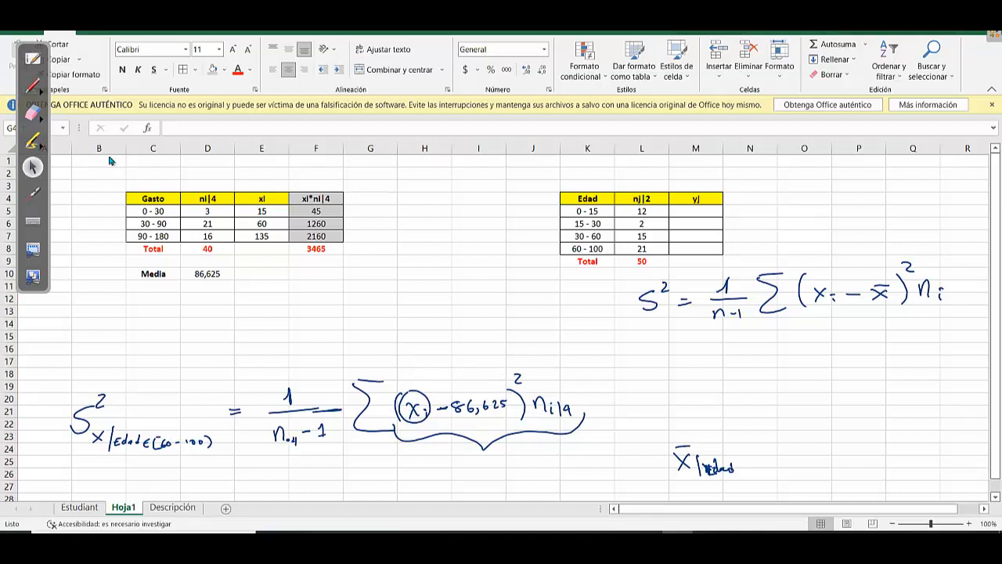
left_click(361, 201)
left_click(335, 202)
left_click_drag(335, 202, 376, 254)
left_click(402, 186)
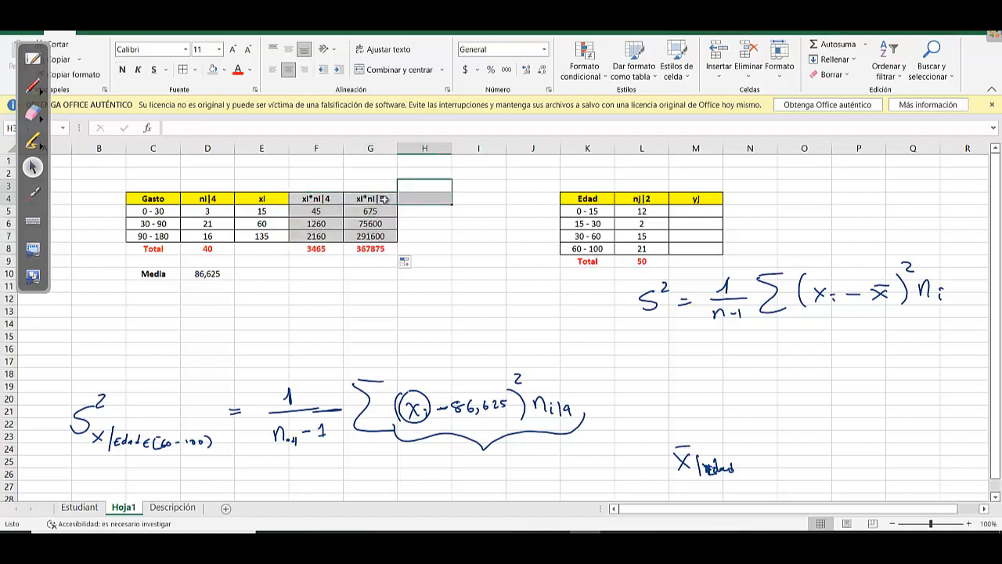
Clear the copied values in G5:G7
left_click_drag(381, 211, 381, 250)
left_click(381, 247)
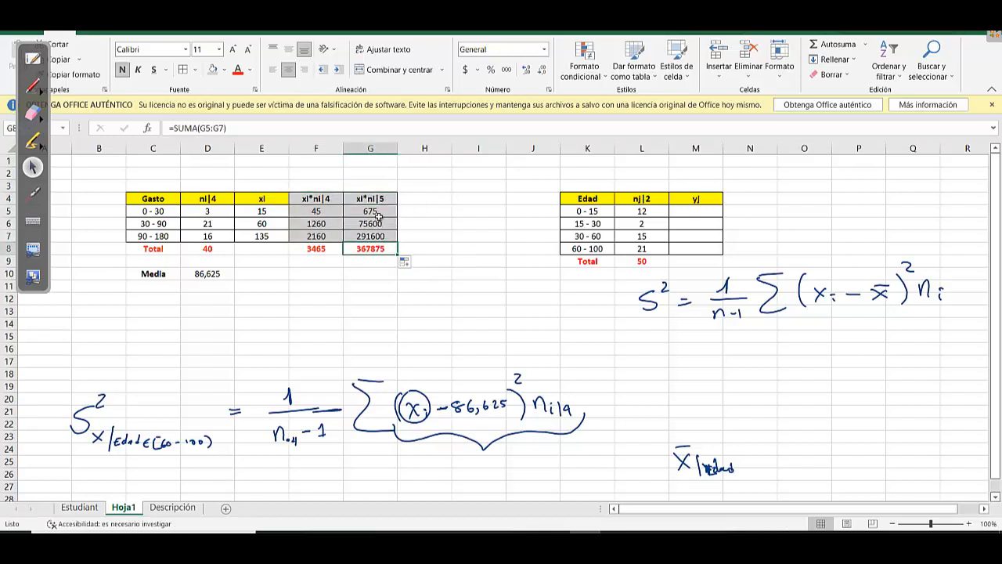
left_click_drag(379, 213, 380, 235)
key("Delete")
left_click(407, 213)
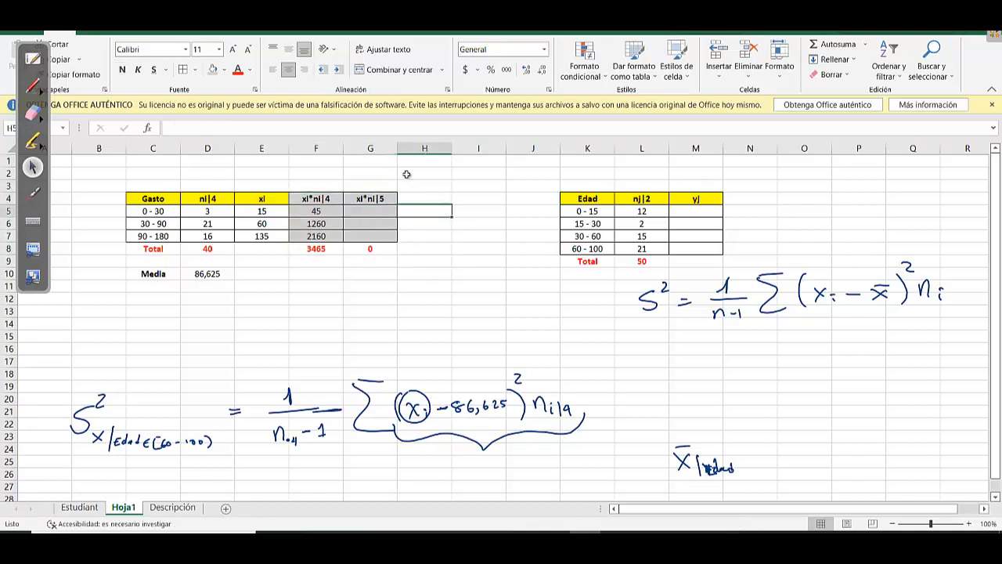
Widen column G and change the G4 header to (xi-media)^2*ni|4
left_click_drag(397, 148, 428, 148)
left_click(384, 199)
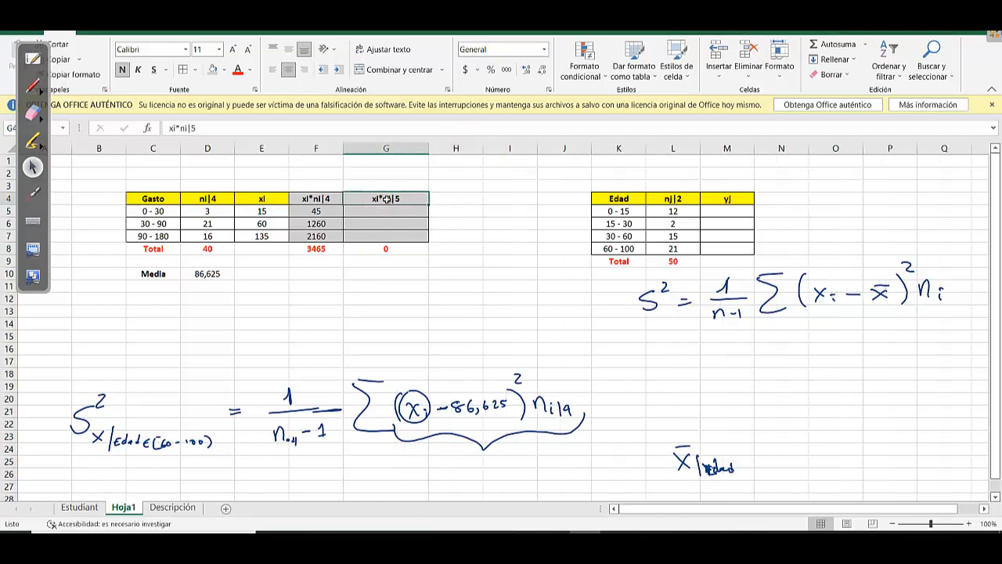
double_click(383, 199)
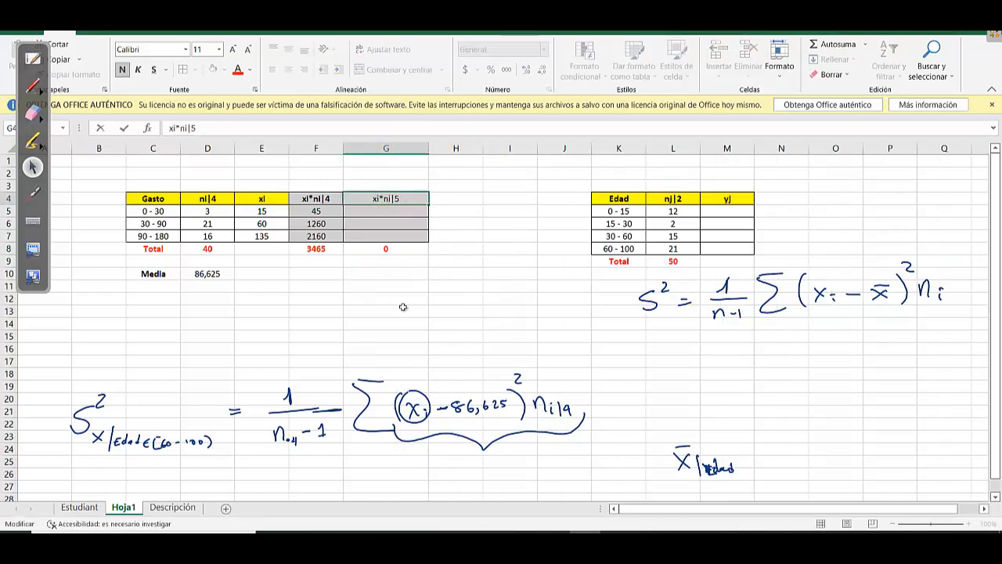
type("(")
left_click(454, 335)
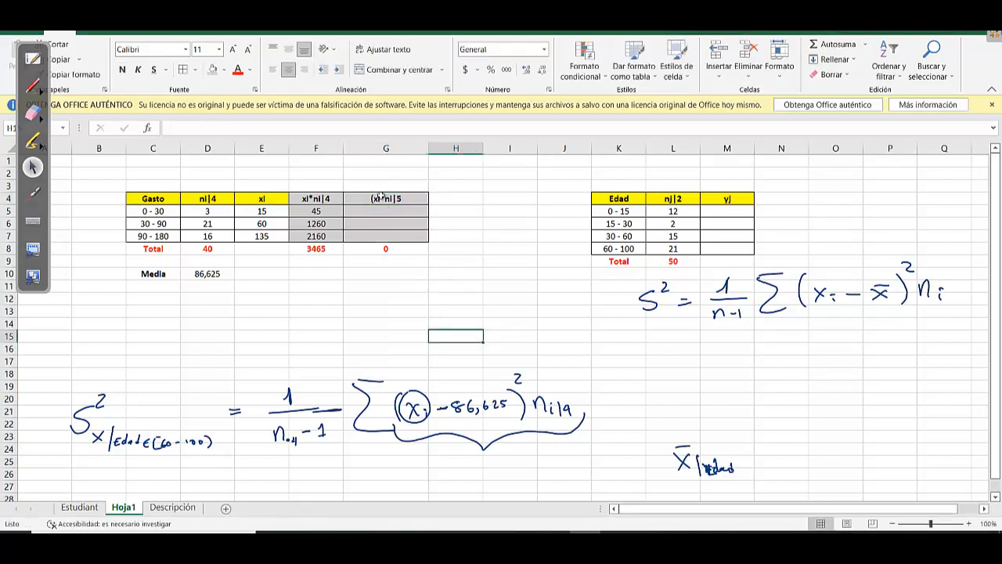
double_click(381, 199)
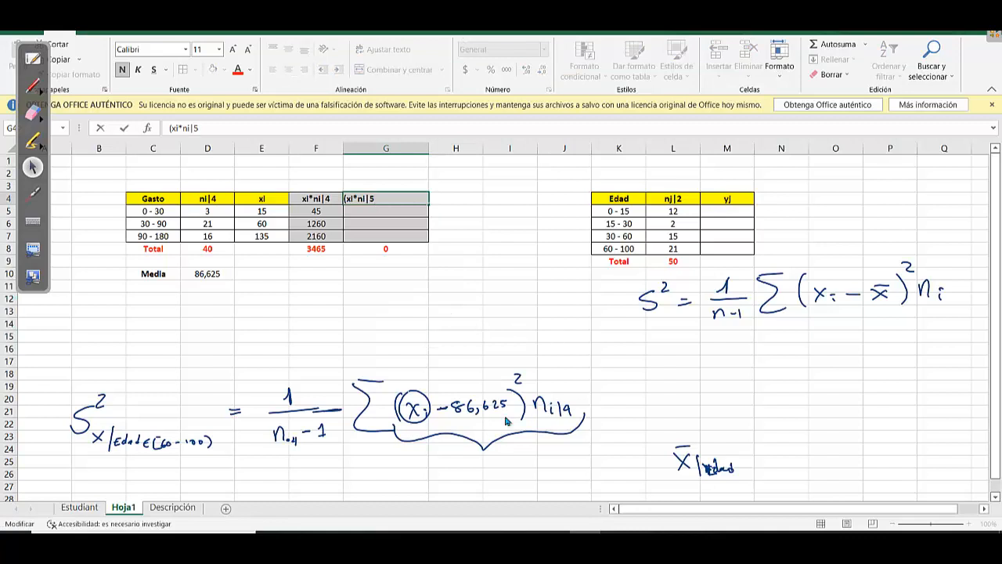
left_click(354, 198)
type("-media)")
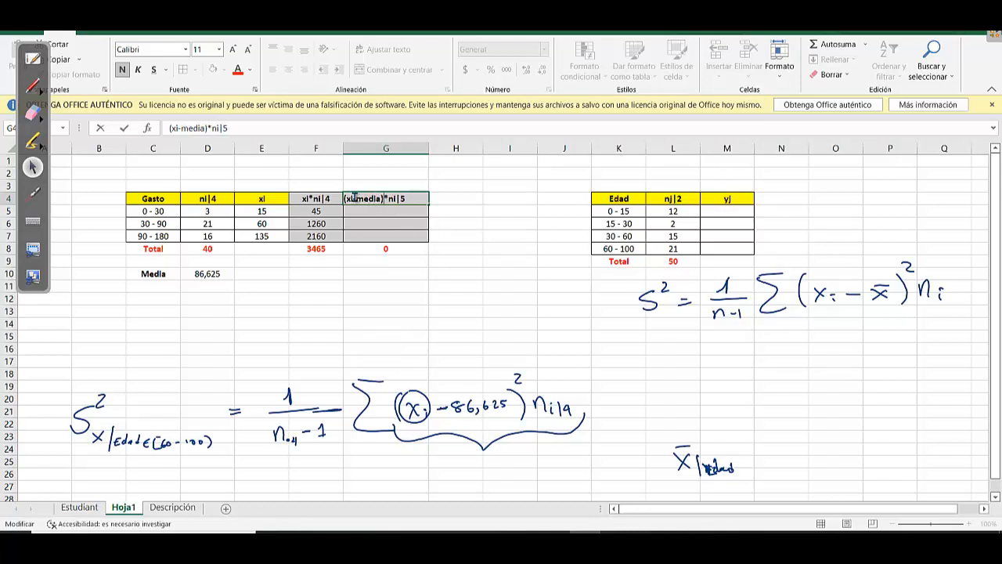
type("^2")
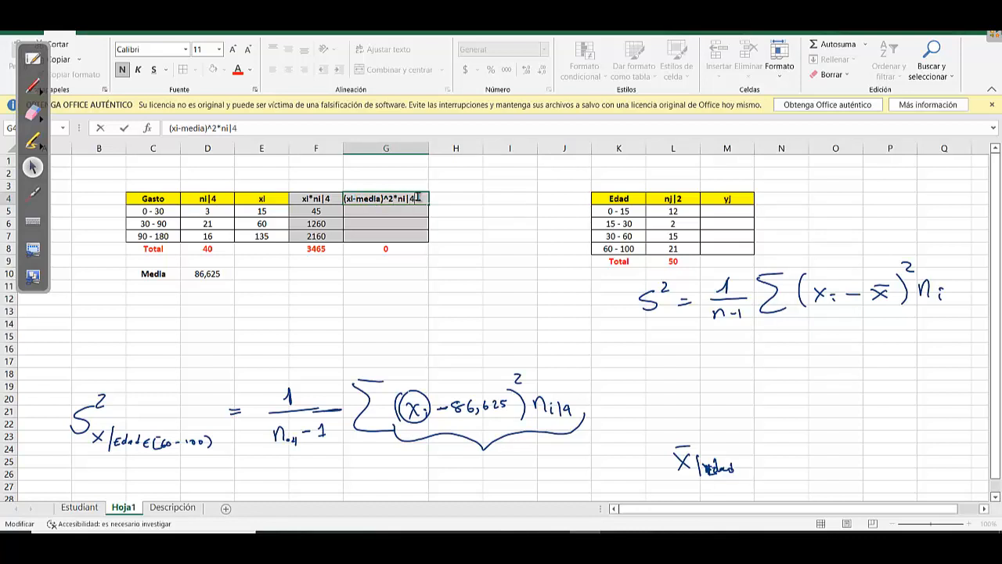
key("Return")
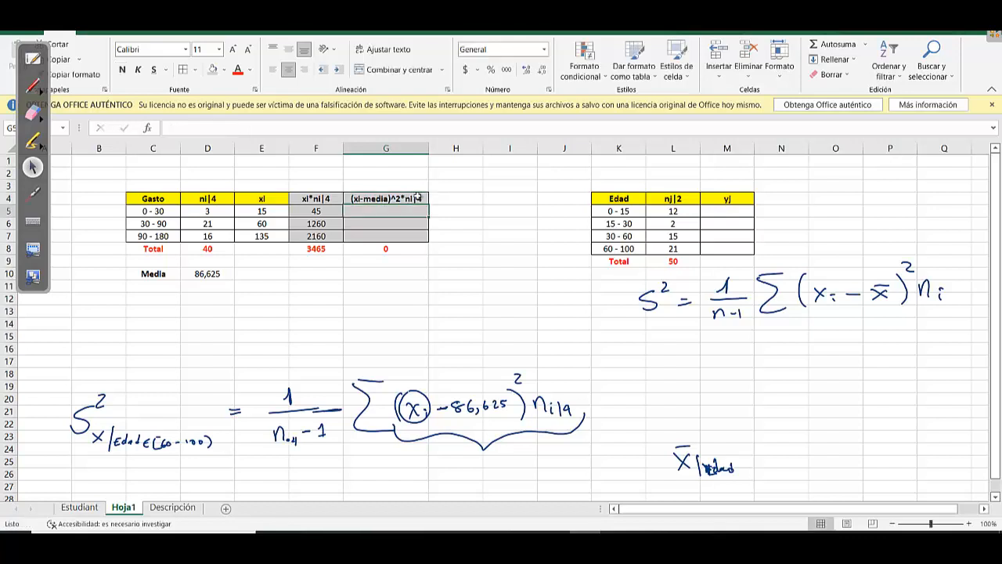
Enter the weighted squared deviation for the 0 - 30 class in G5 as =(E5-$D$10)^2 * D5
type("(")
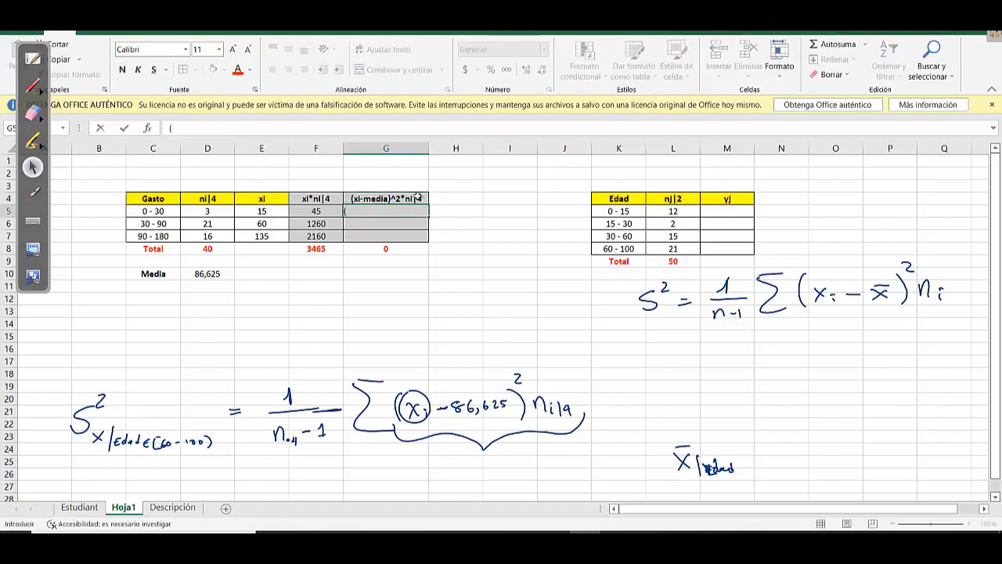
type("=")
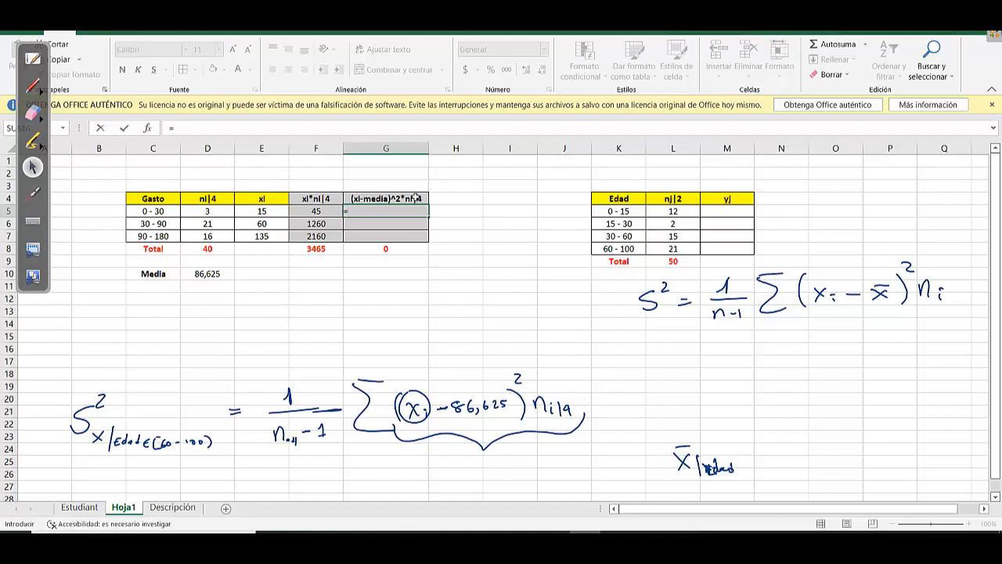
left_click(276, 210)
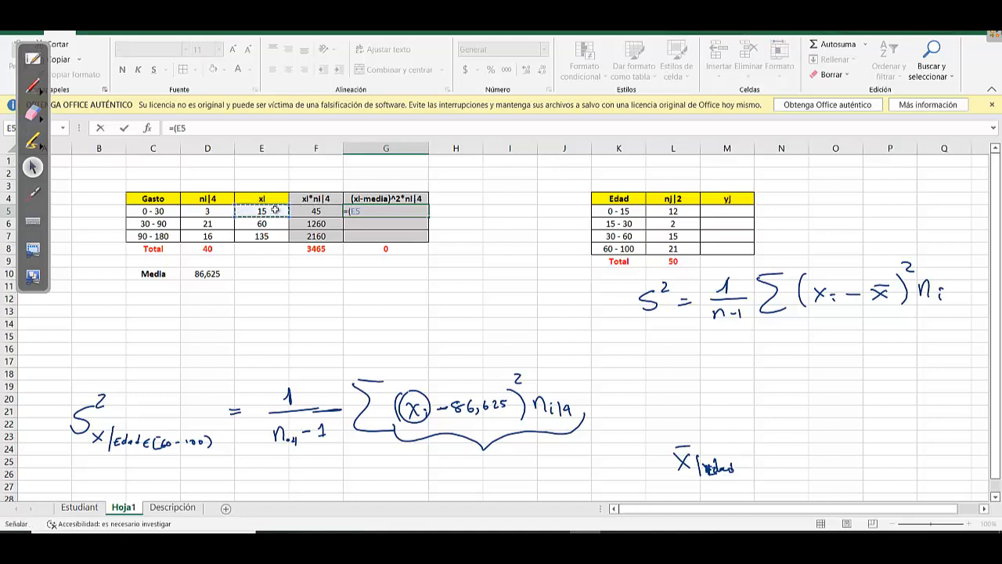
type("-")
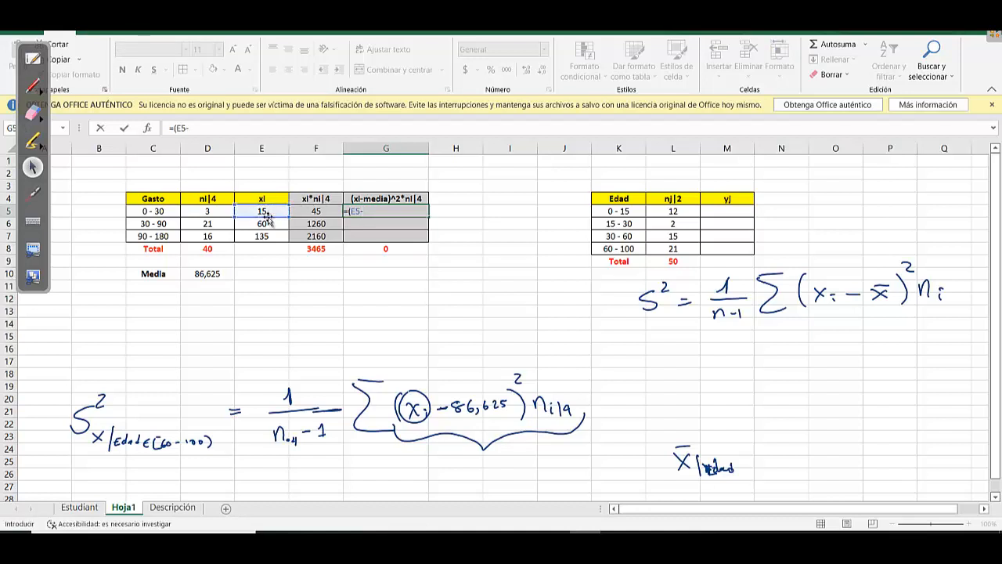
left_click(212, 276)
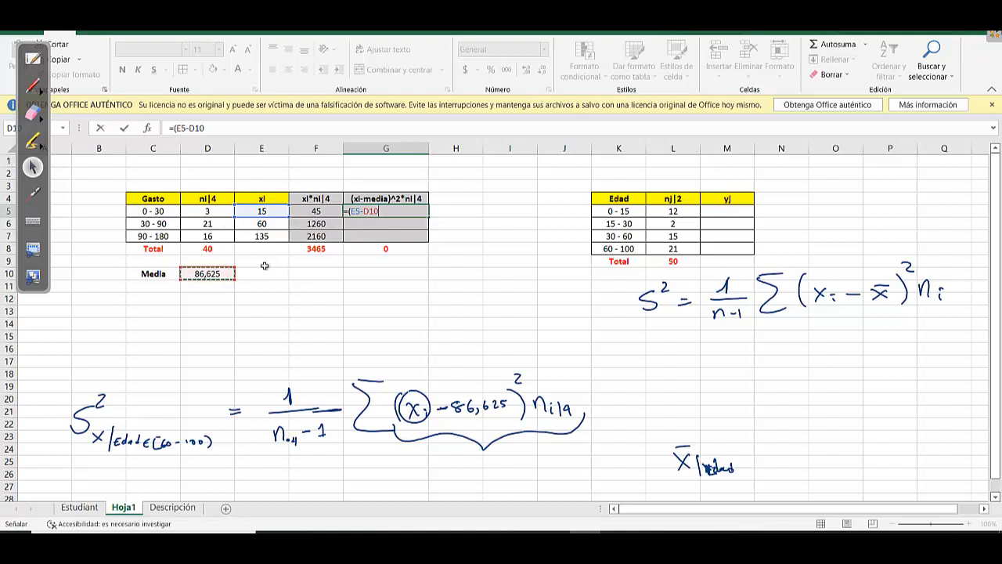
key("F4")
type(")^2 *")
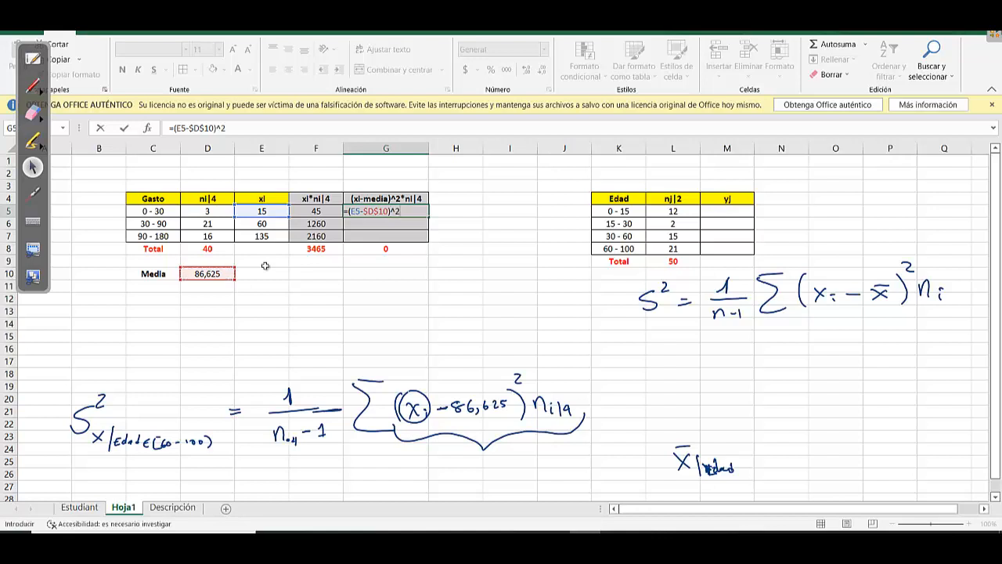
left_click(221, 210)
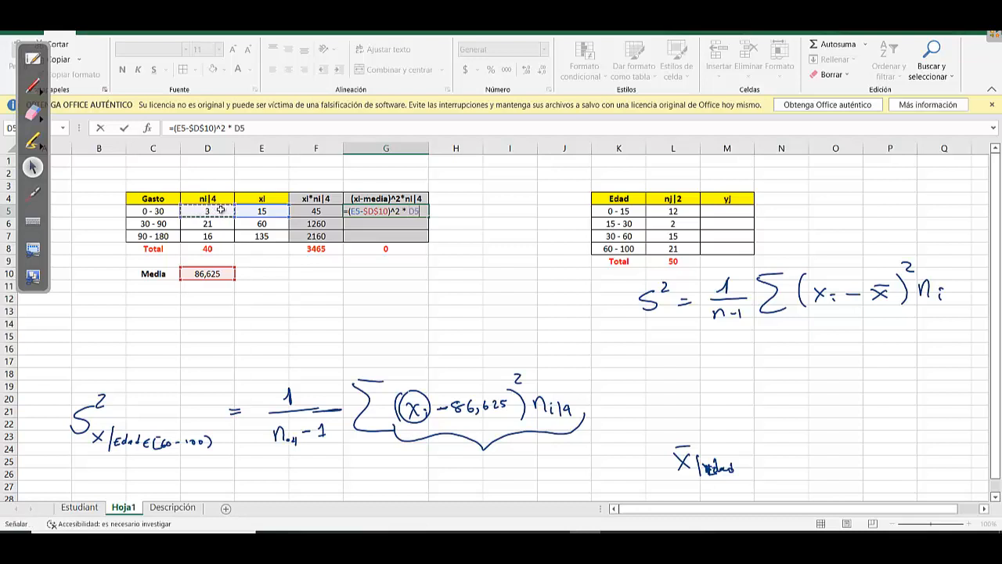
key("Return")
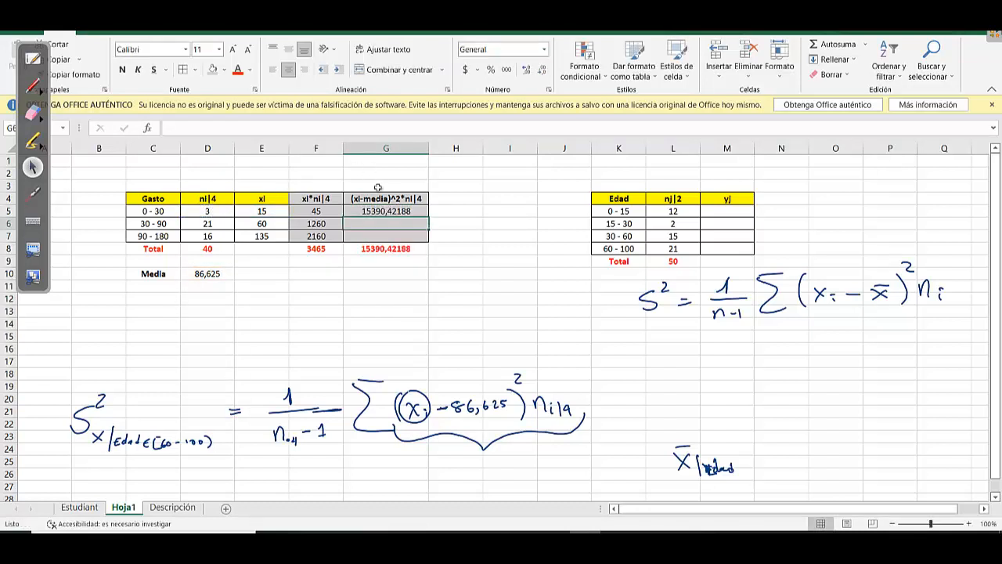
Fill the G5 formula down to G7 and check the column's total formula in G8
left_click(391, 207)
left_click_drag(428, 217, 431, 243)
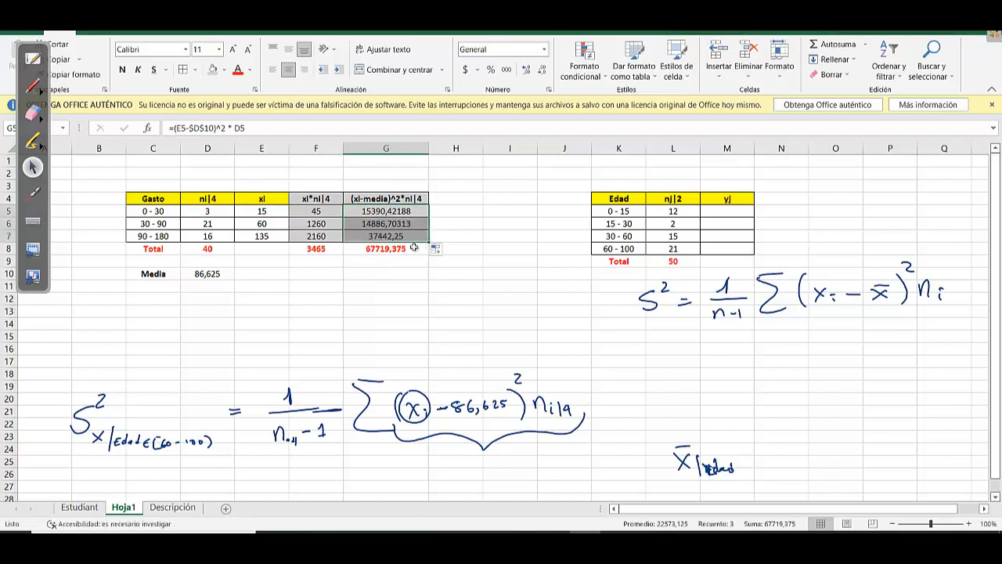
left_click(404, 249)
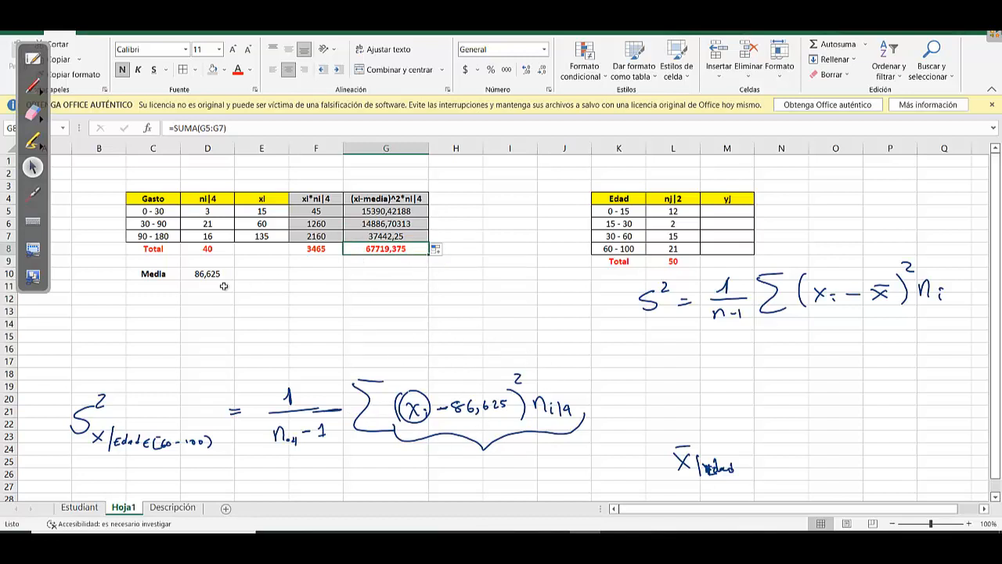
Add the label Varianza in C11 and calculate the variance in D11 as =G8/(D8-1)
left_click(155, 287)
type("Va")
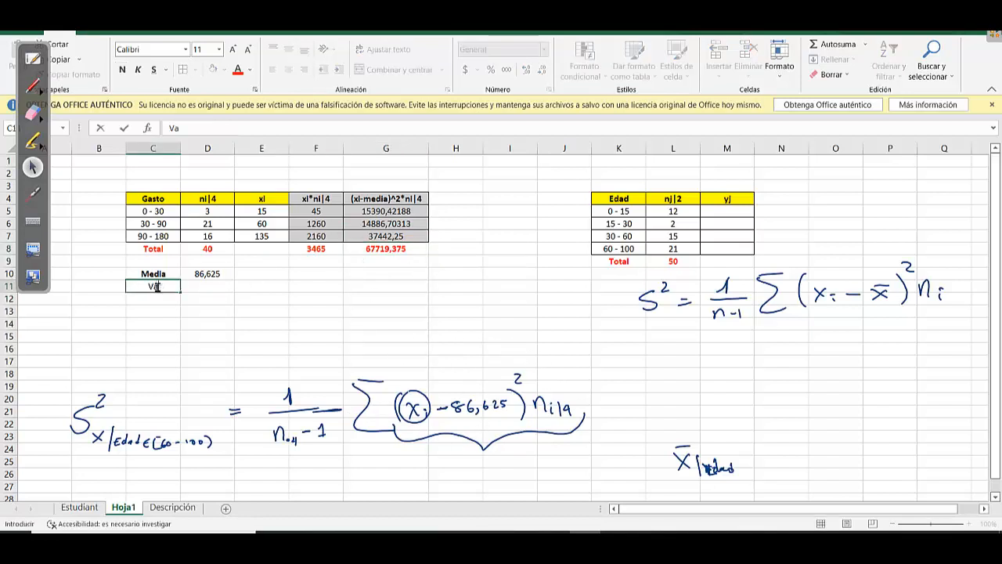
type("rianza")
key("Tab")
type("=")
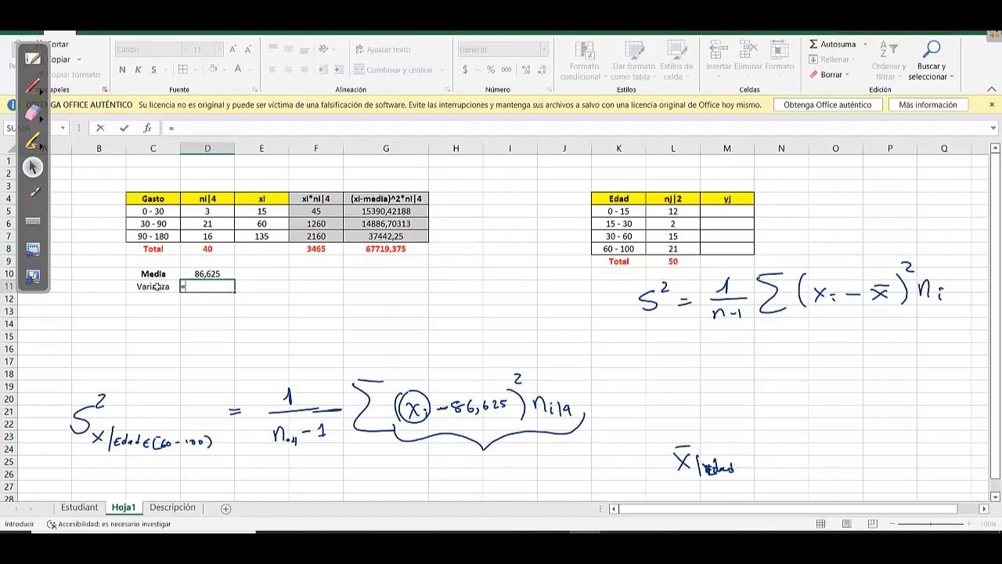
left_click(378, 250)
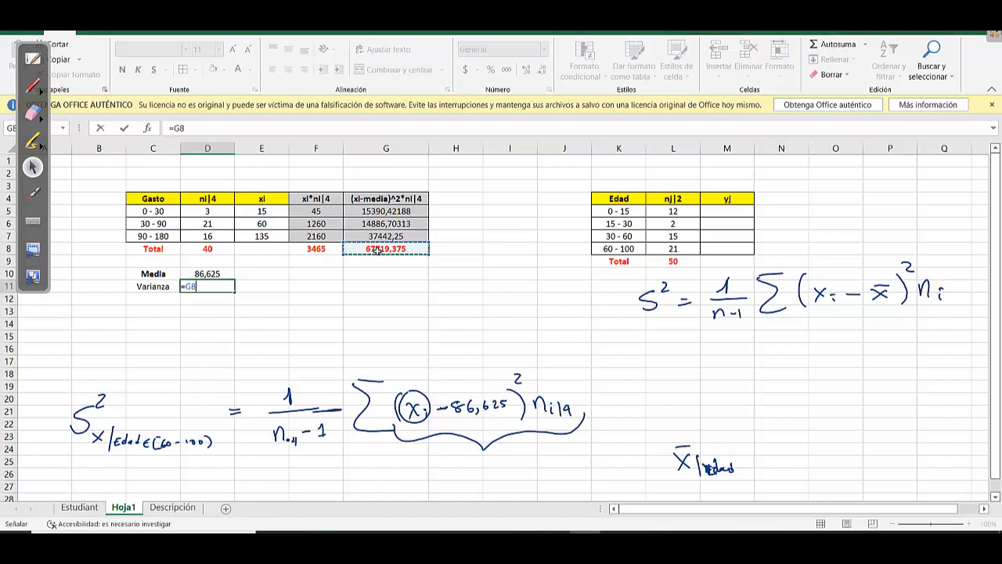
type("/(")
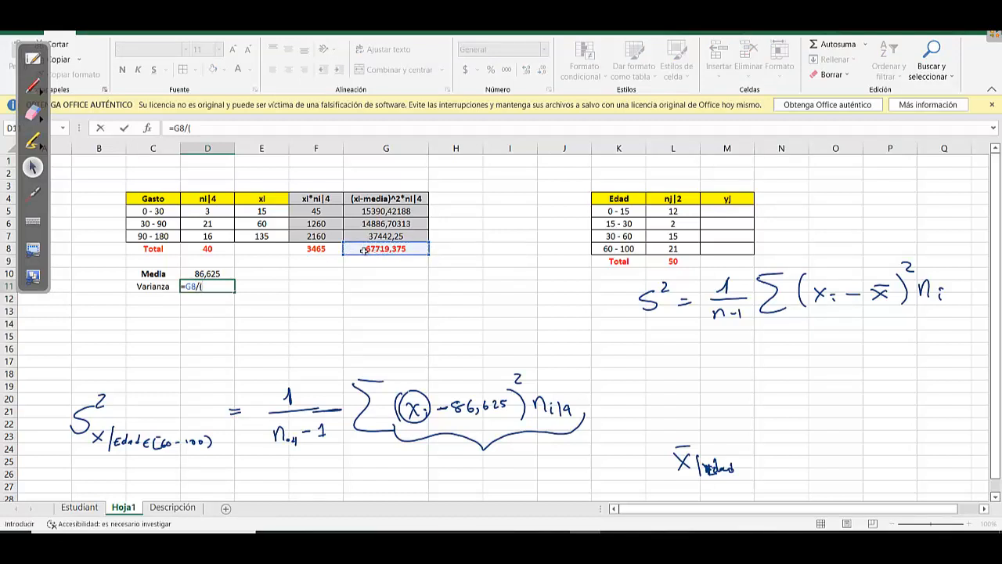
left_click(227, 249)
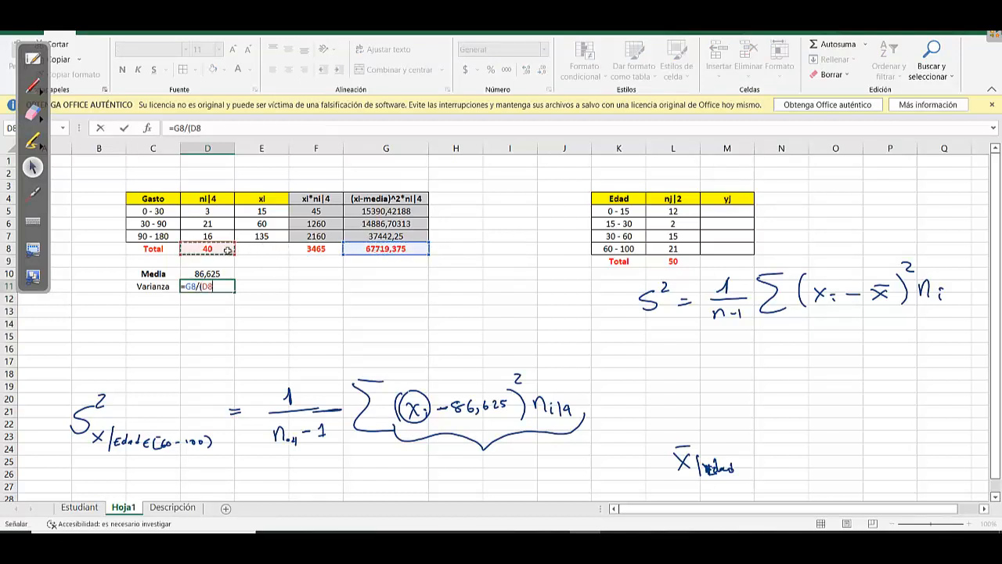
type("-1")
key("Return")
Make the Varianza label in C11 bold
left_click(164, 286)
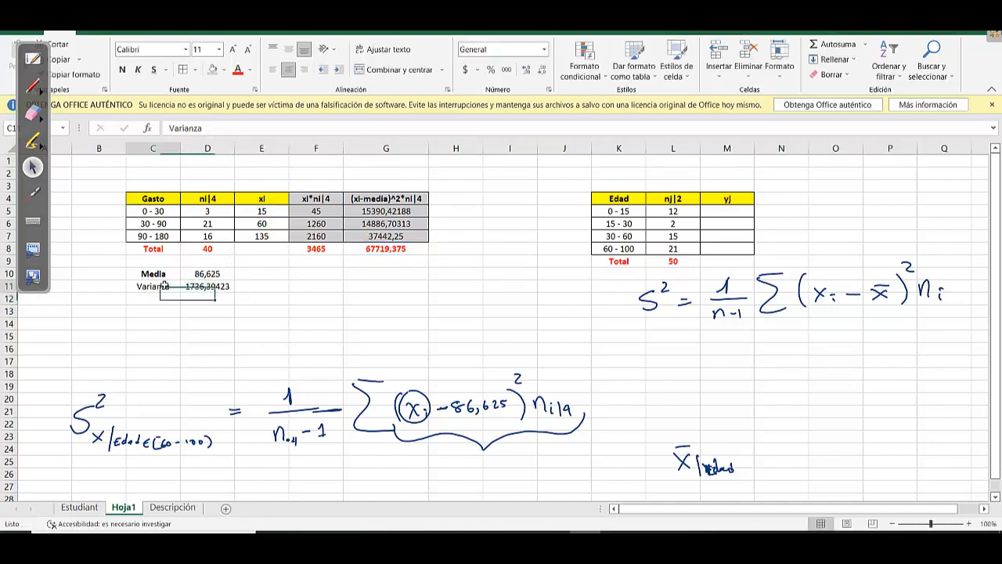
left_click(122, 69)
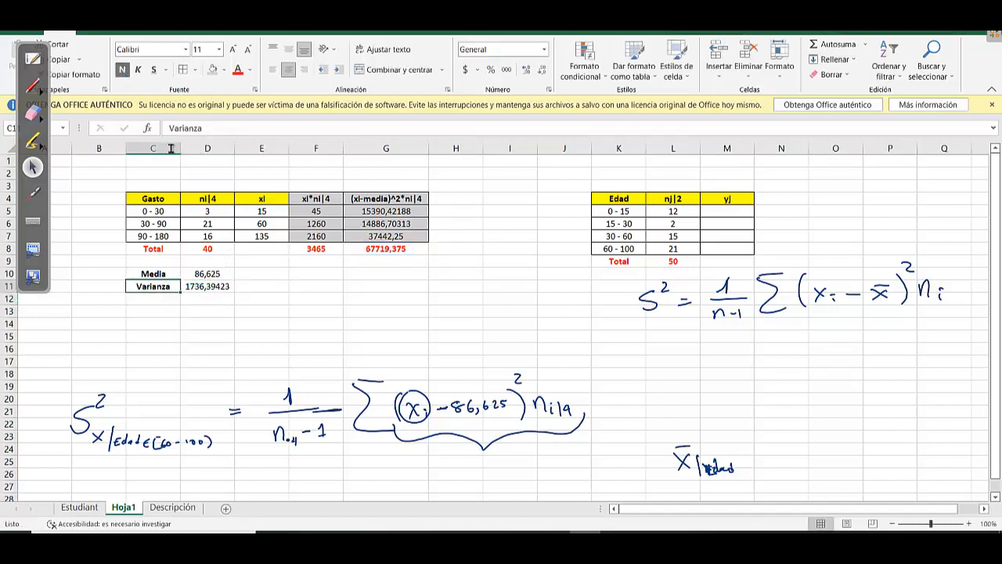
left_click(227, 295)
Enter the label Desv. Std in C12, below Varianza
left_click(172, 298)
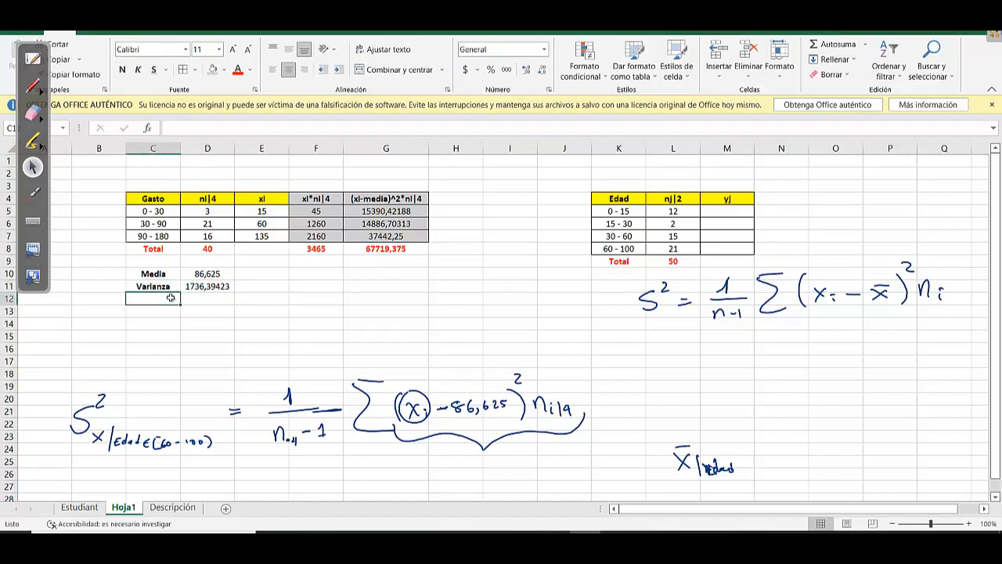
type("Desv")
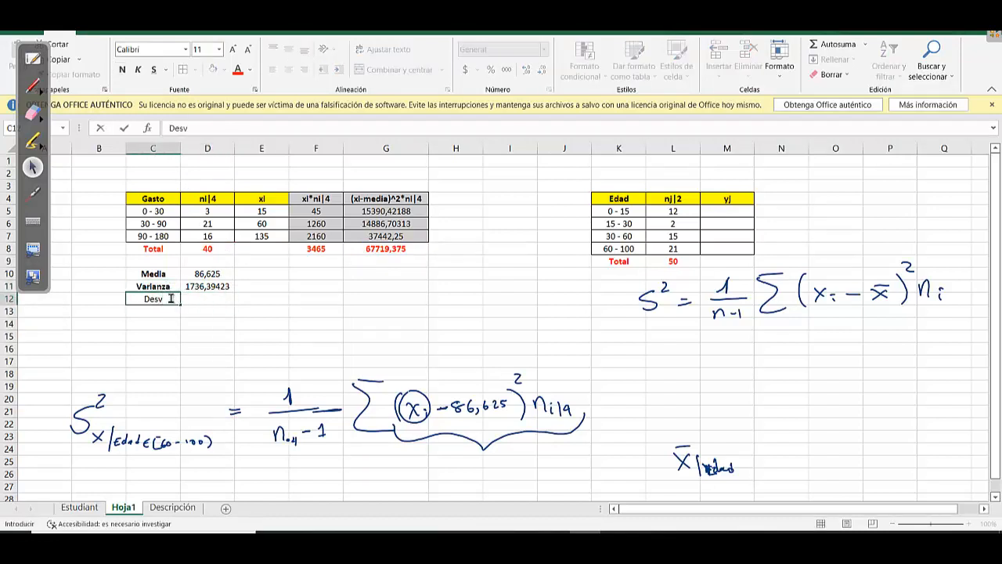
type(".")
key("BackSpace")
key("BackSpace")
type("std")
Calculate the standard deviation in D12 with the RAIZ function applied to the variance in D11
left_click(208, 303)
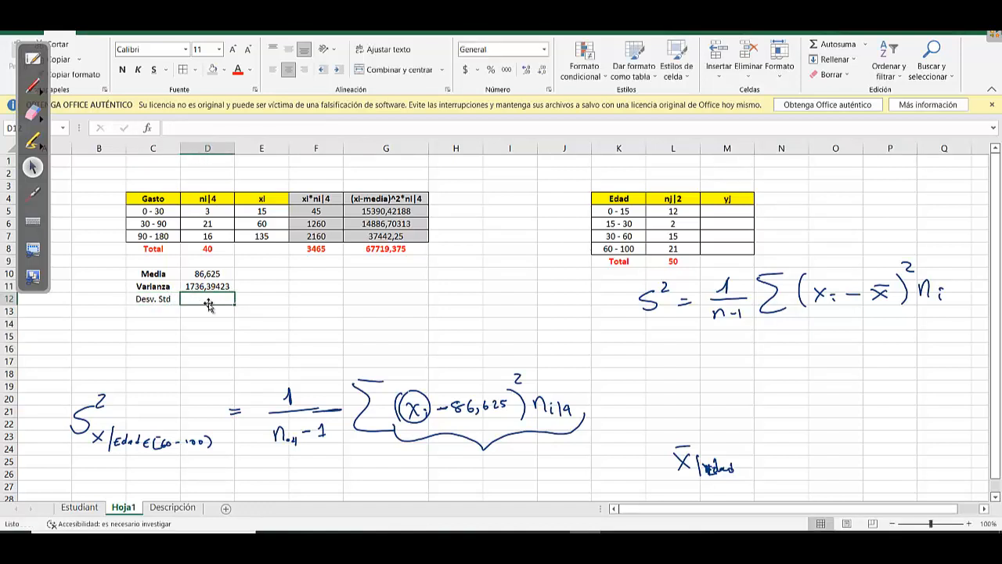
type("=")
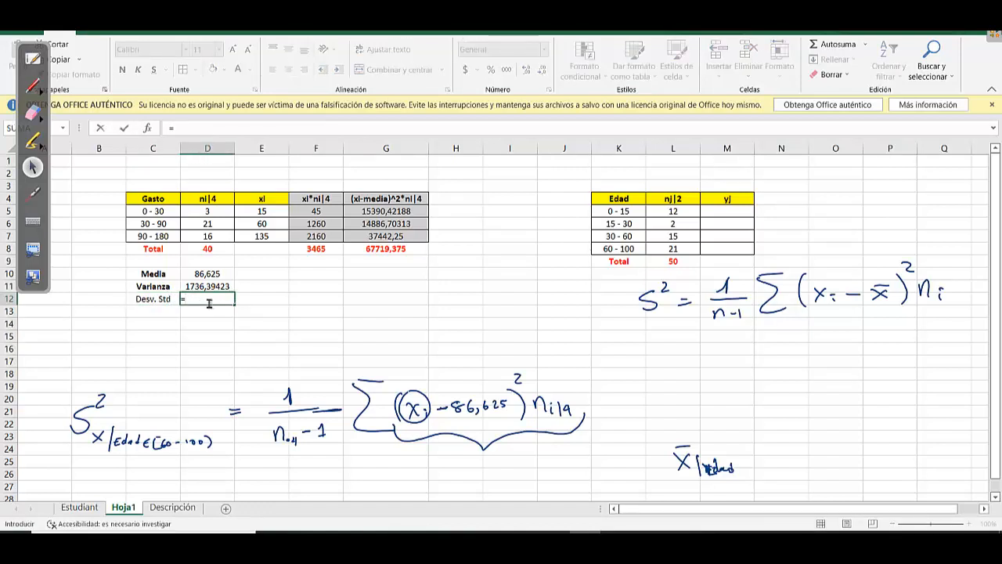
type("ra")
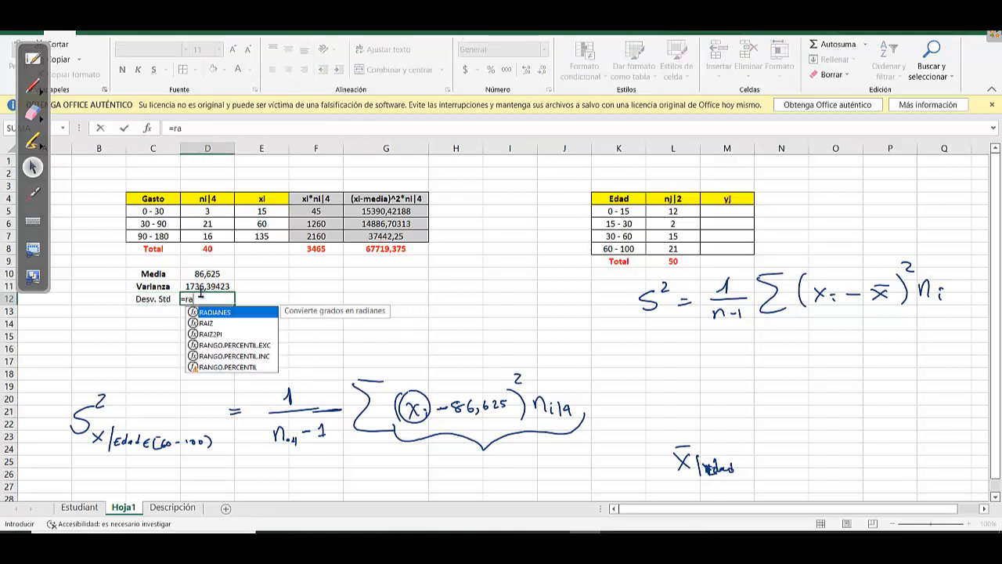
double_click(203, 321)
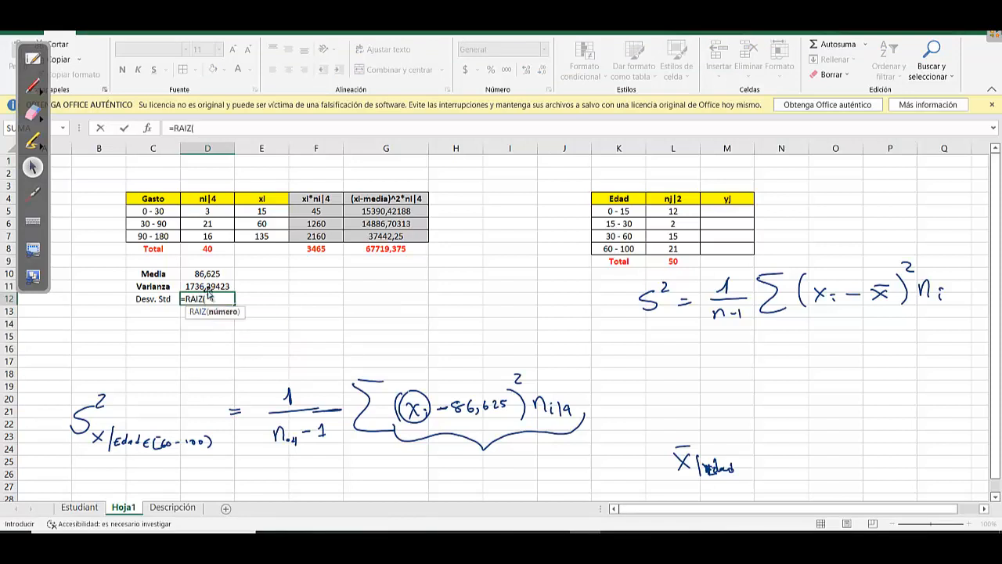
left_click(207, 286)
key("Return")
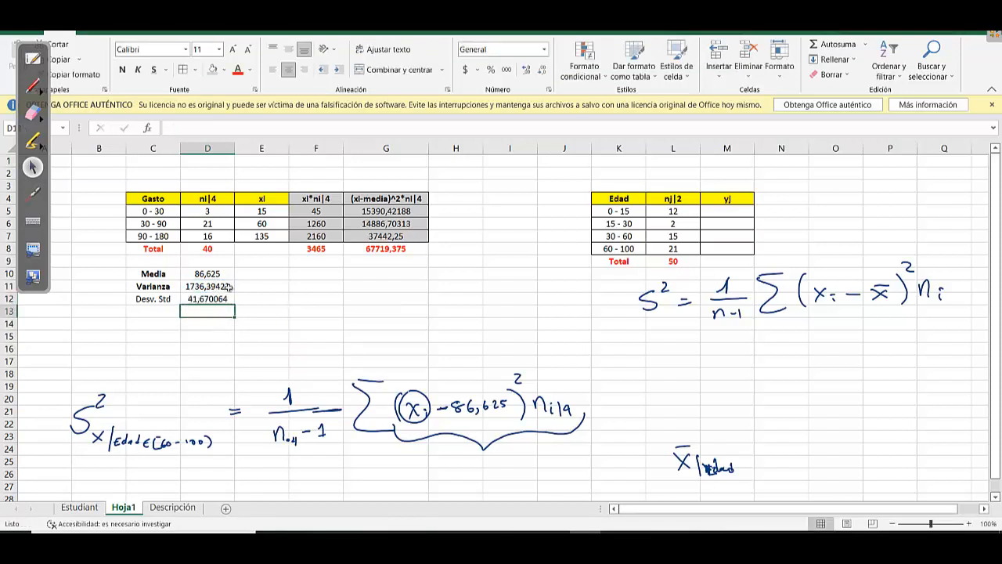
Make the Desv. Std label in C12 bold
left_click(165, 298)
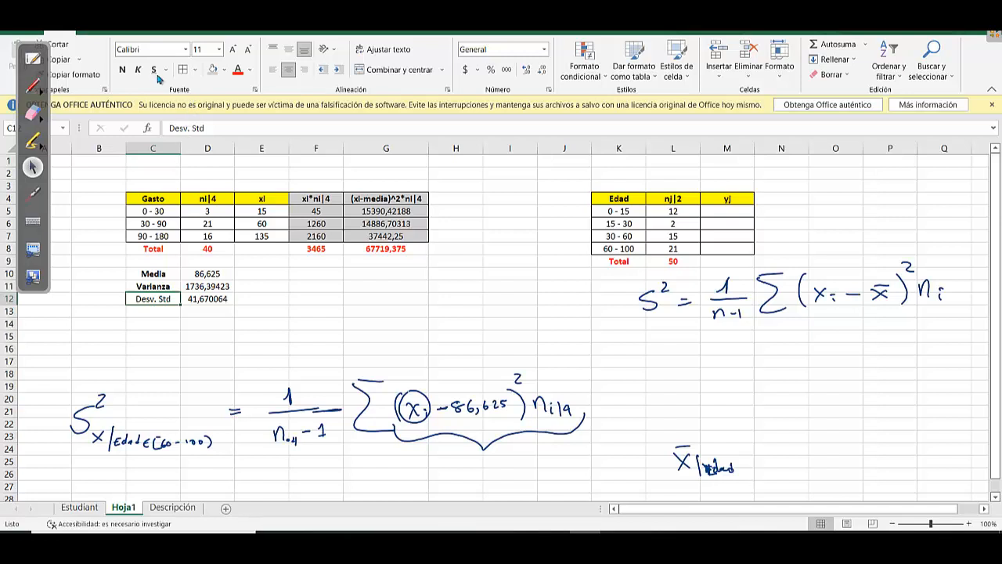
left_click(123, 70)
left_click(292, 259)
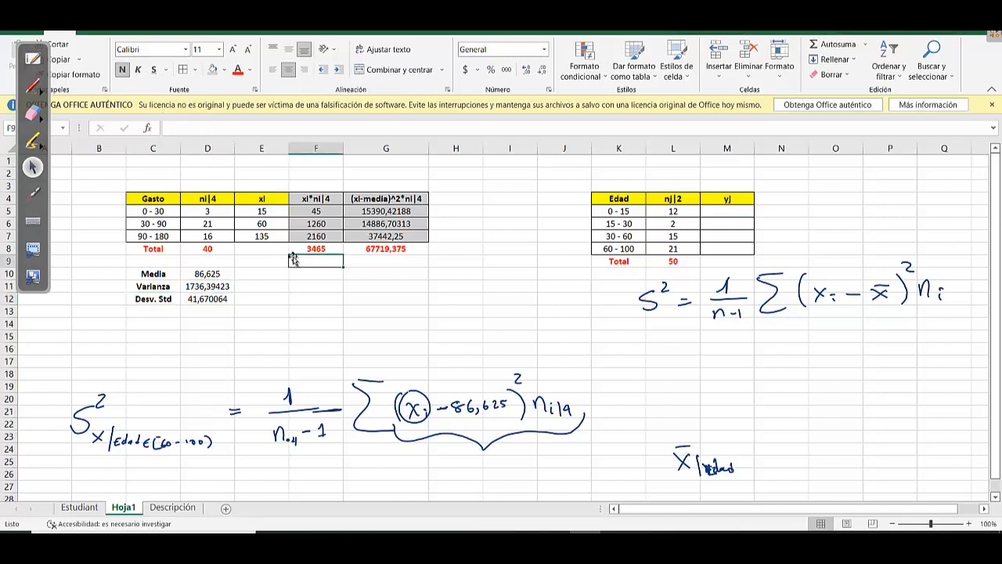
left_click(239, 270)
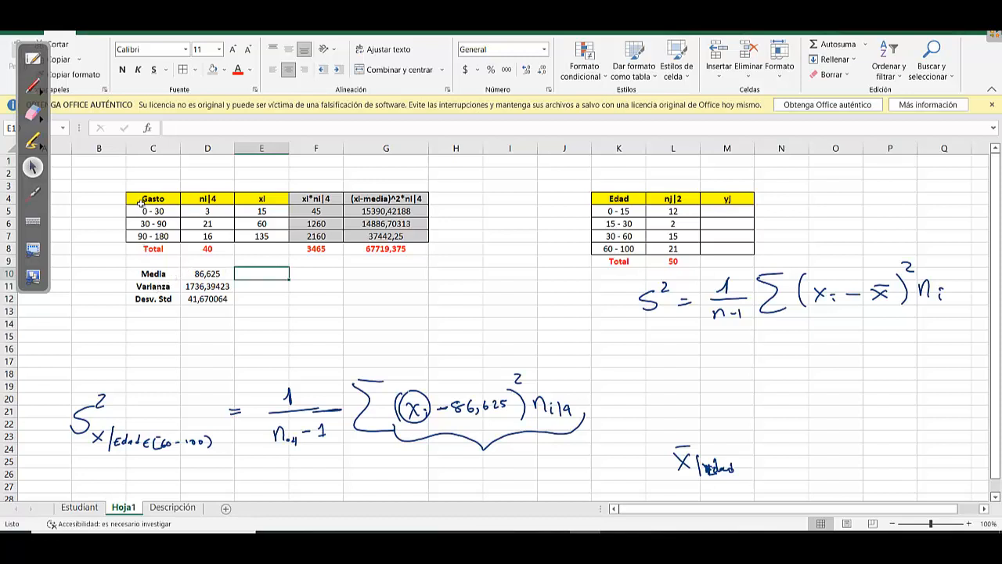
left_click(609, 247)
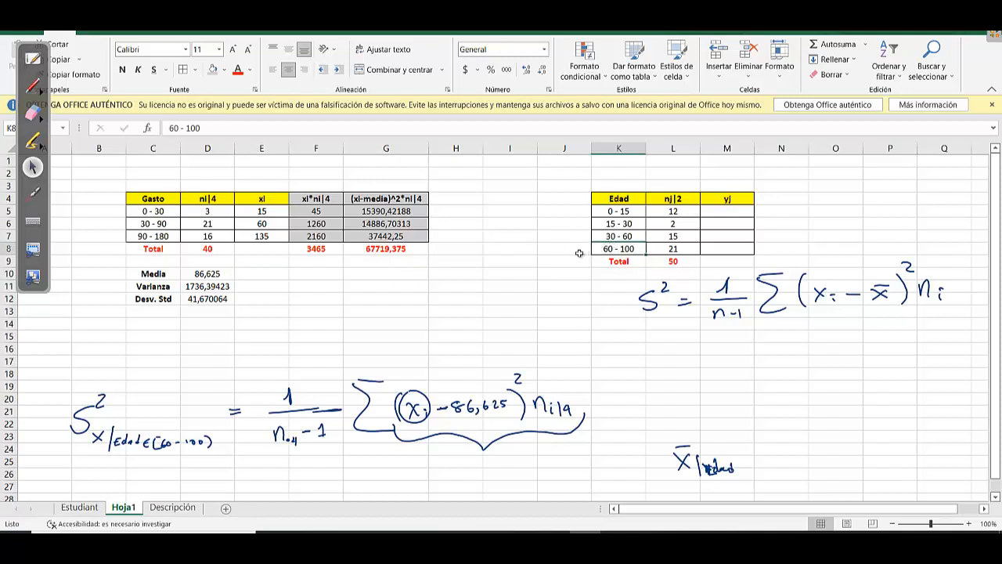
left_click(670, 248)
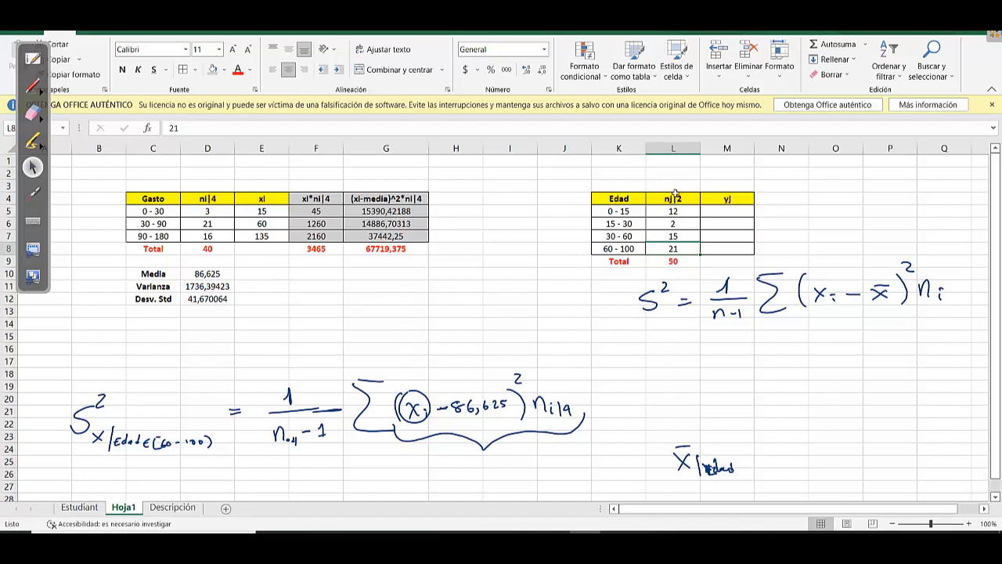
left_click(618, 225)
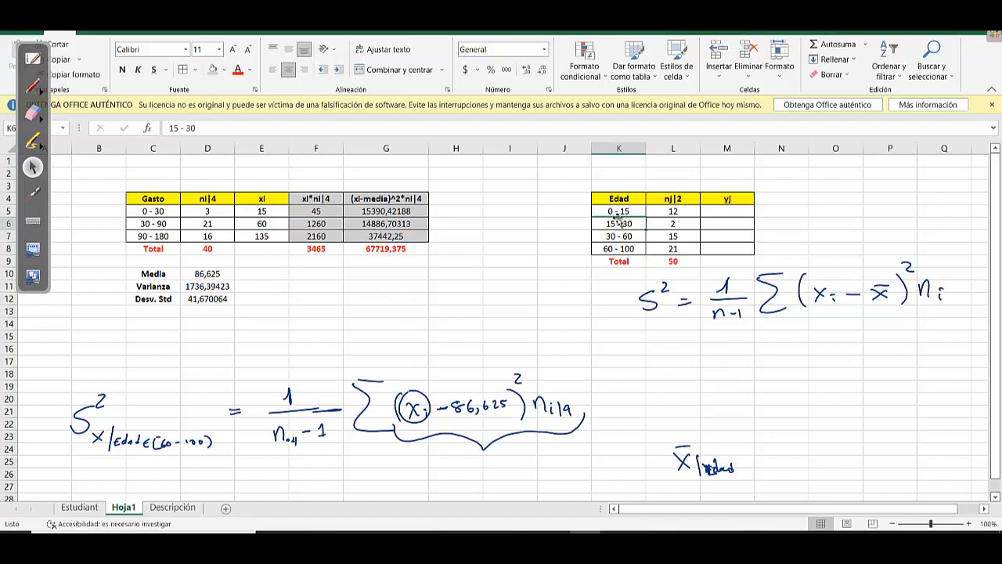
left_click(620, 212)
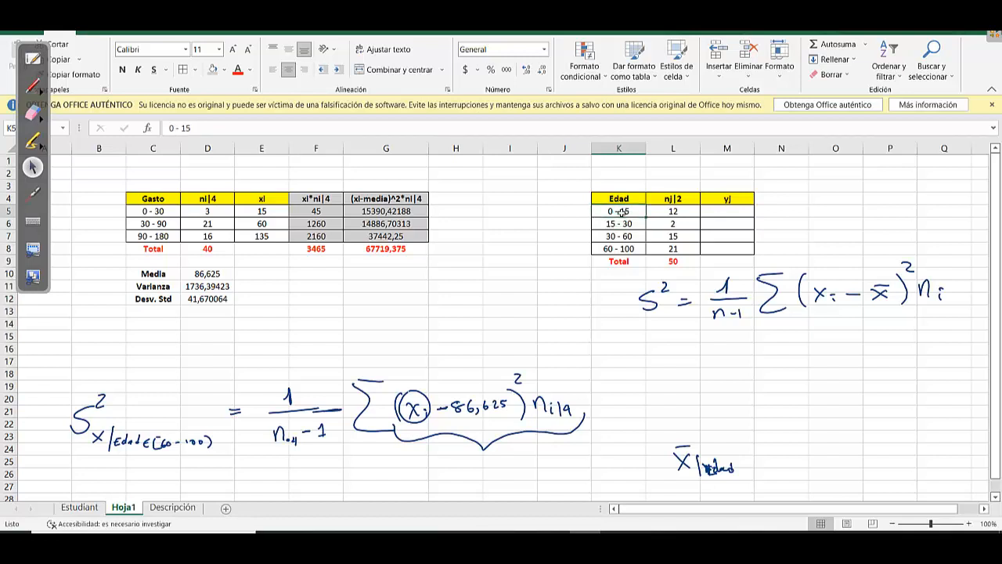
left_click(620, 224)
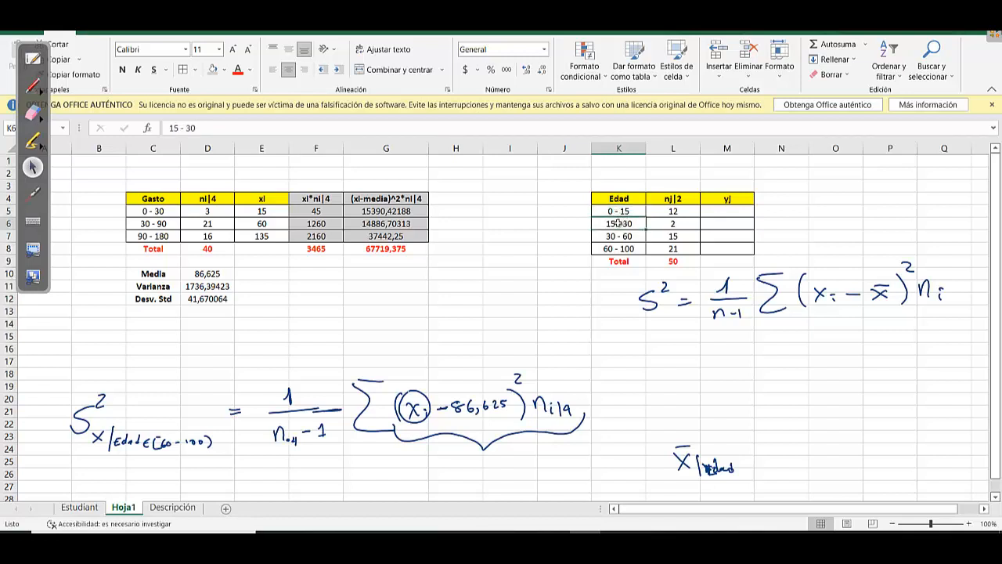
left_click(614, 237)
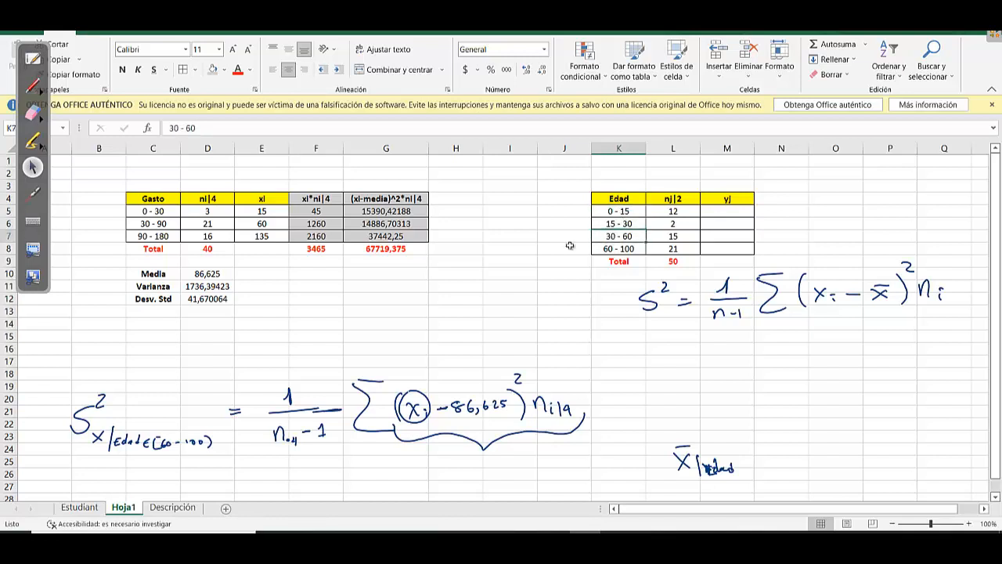
left_click(419, 271)
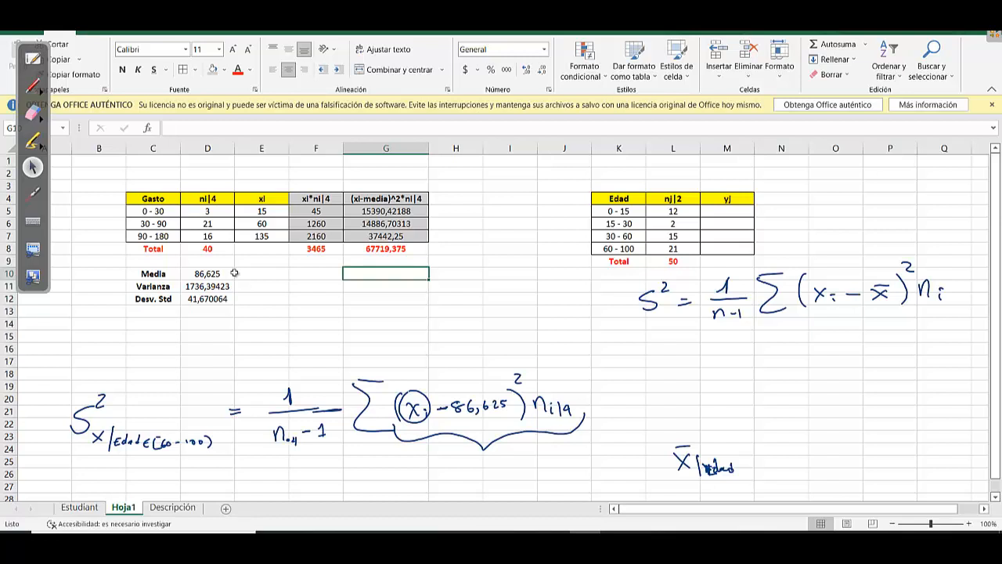
Enter the label Coef var in C13, below Desv. Std, and make it bold
left_click(157, 312)
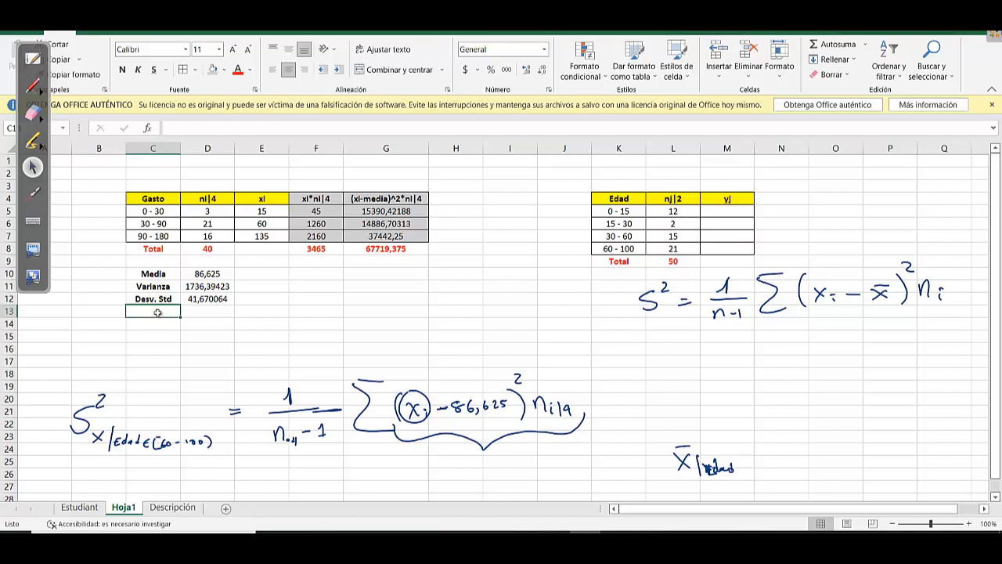
type("Coef")
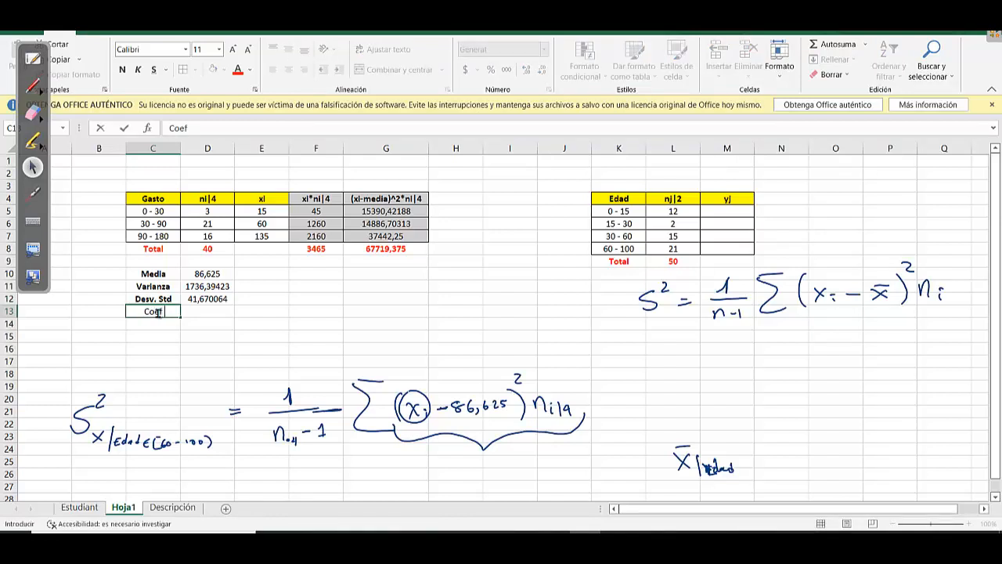
type(" var")
key("Return")
left_click(155, 312)
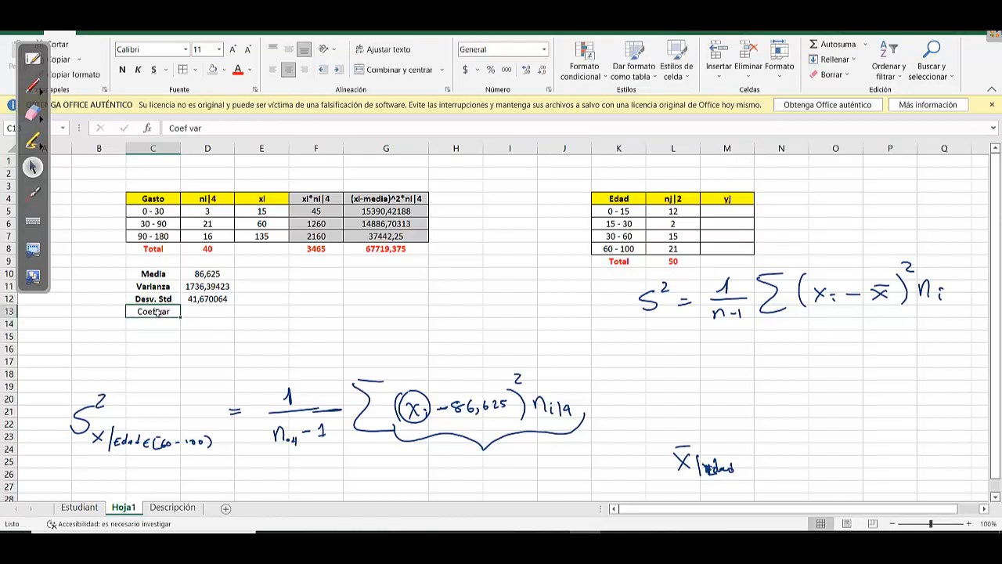
left_click(123, 70)
Calculate the coefficient of variation in D13 by dividing the standard deviation in D12 by the mean in D10
left_click(206, 312)
type("=")
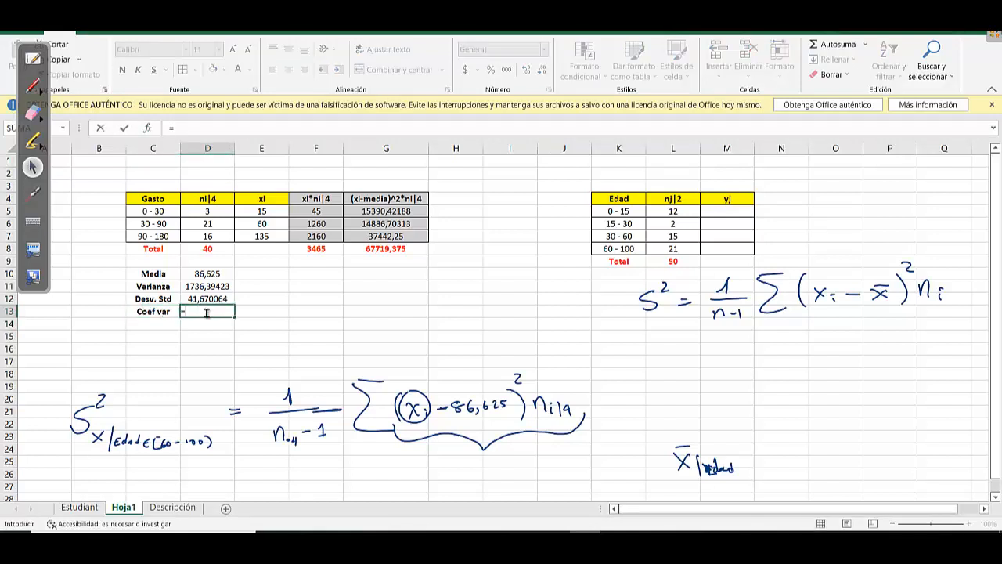
left_click(207, 297)
type("/")
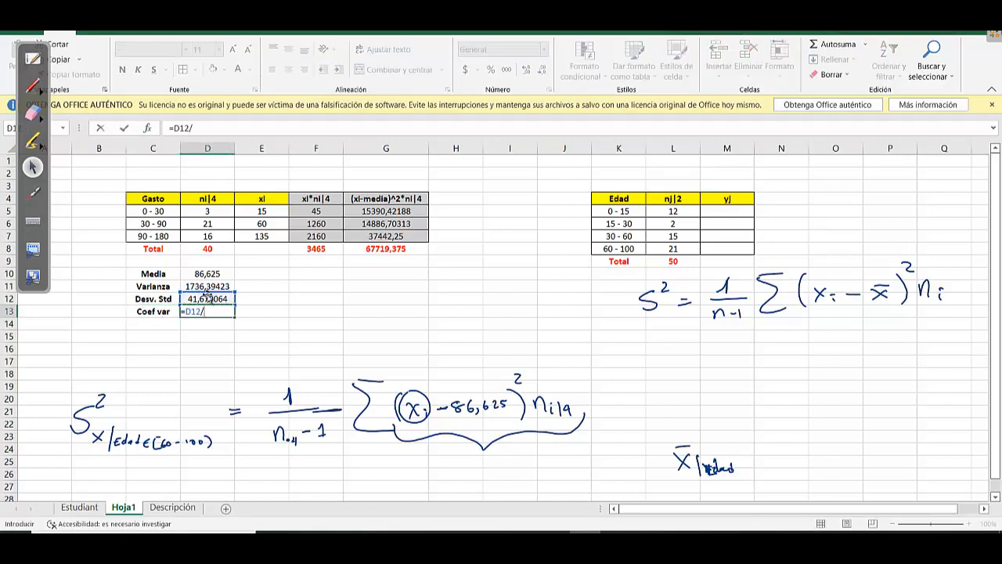
left_click(203, 275)
key("Return")
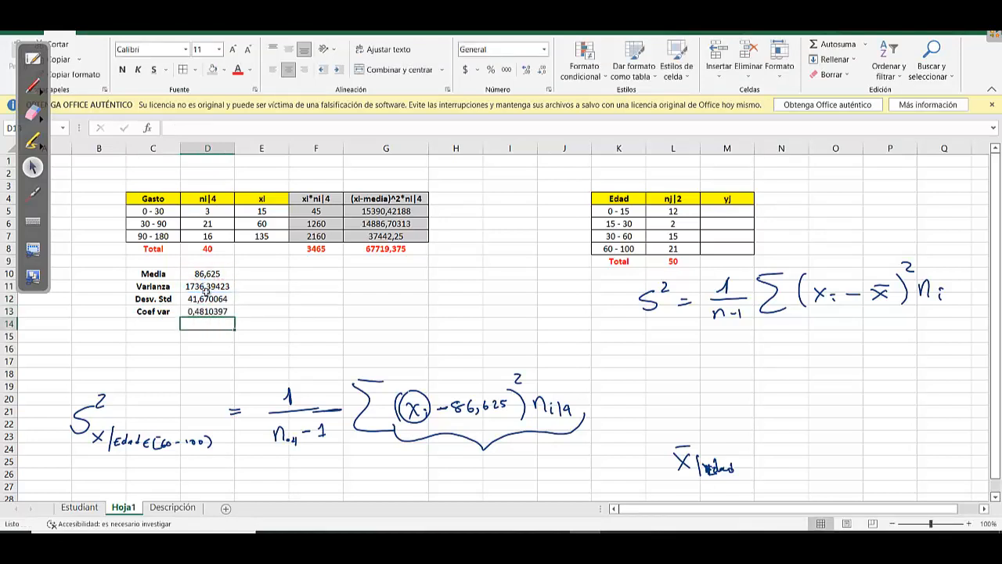
Format the coefficient of variation in D13 as a bold percentage with one decimal place
left_click(209, 310)
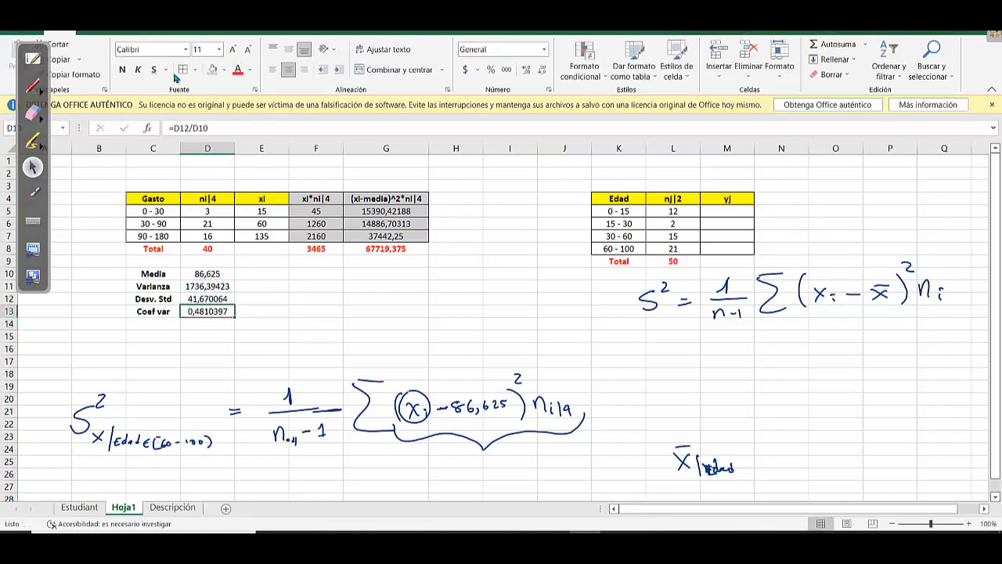
left_click(122, 70)
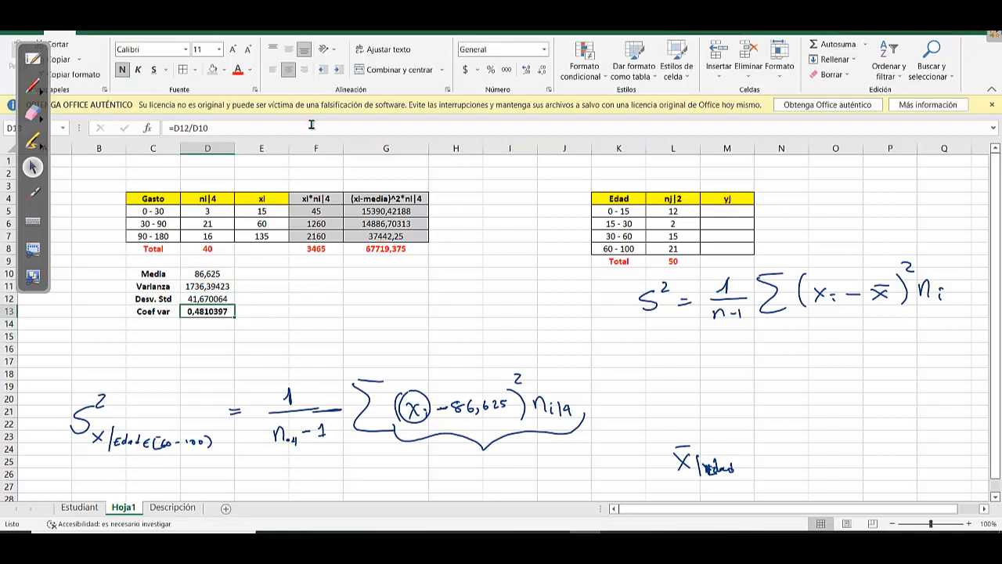
left_click(490, 70)
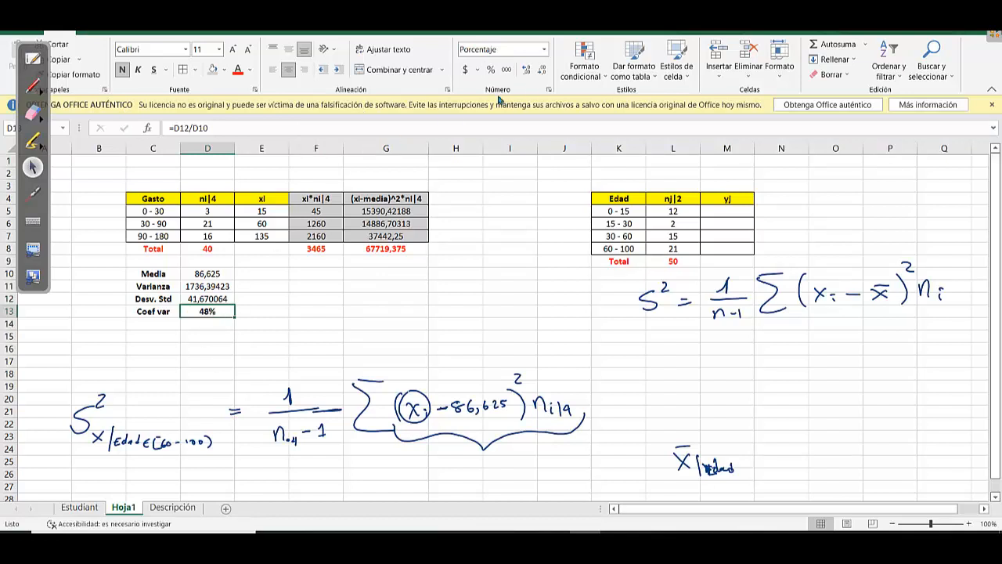
left_click(529, 70)
left_click(528, 70)
left_click(542, 70)
left_click(444, 332)
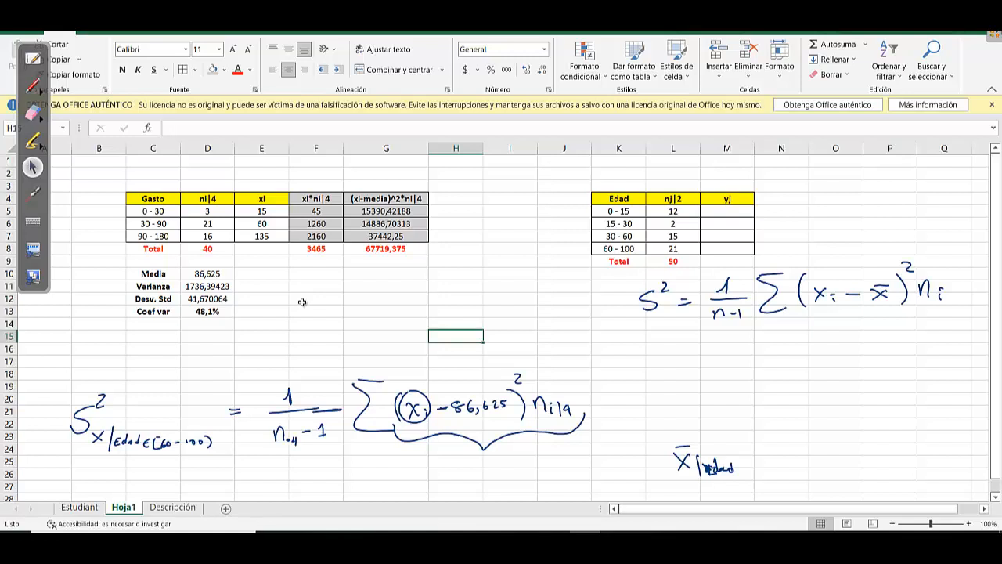
Consult the whiteboard slide on the mean and variance of conditional distributions and return to the spreadsheet
left_click(275, 302)
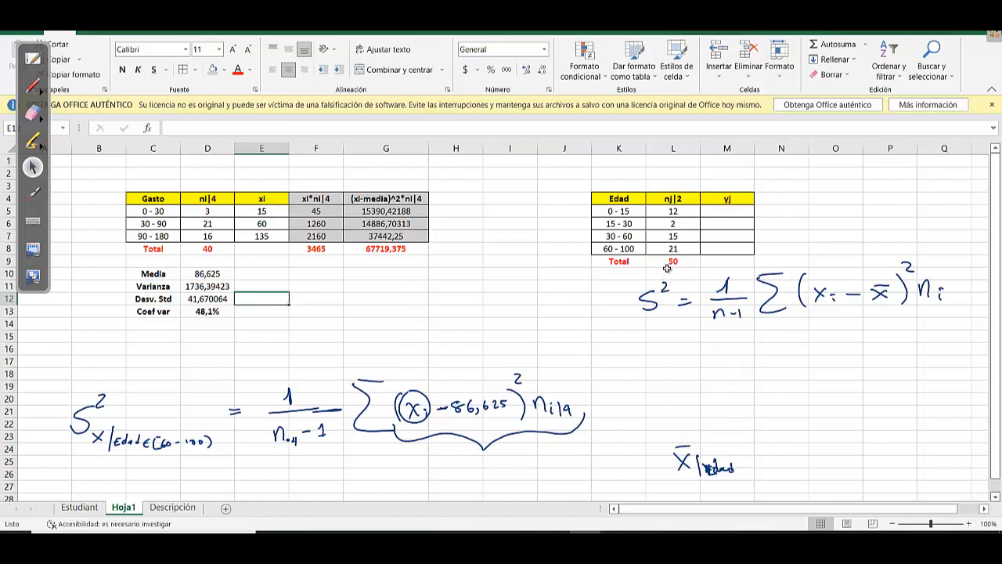
left_click(636, 195)
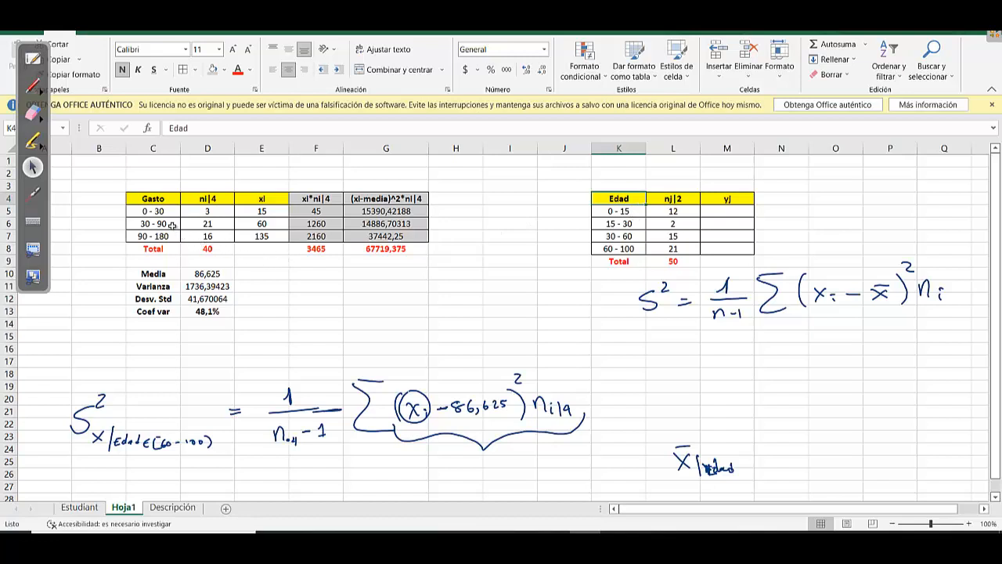
left_click(33, 65)
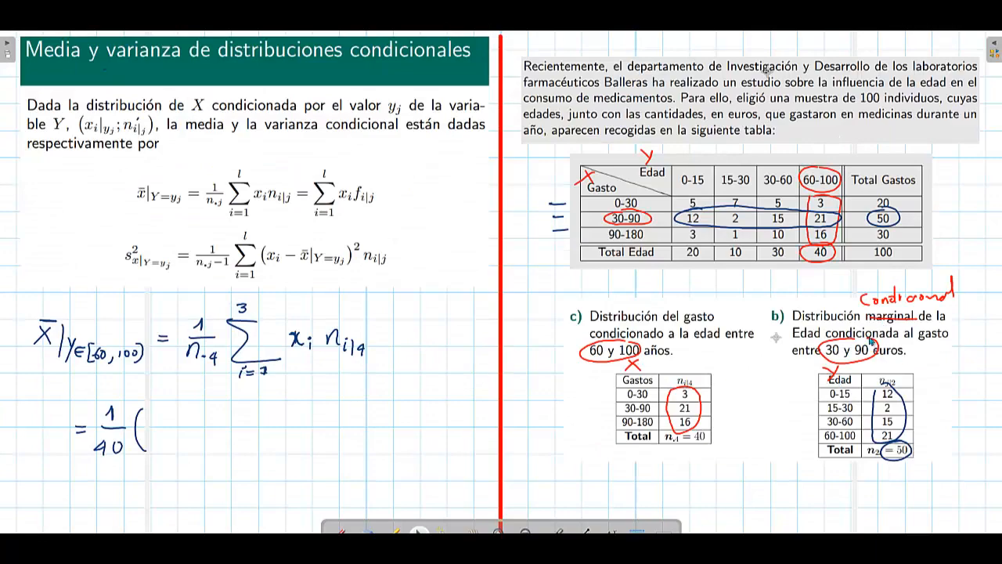
left_click(914, 18)
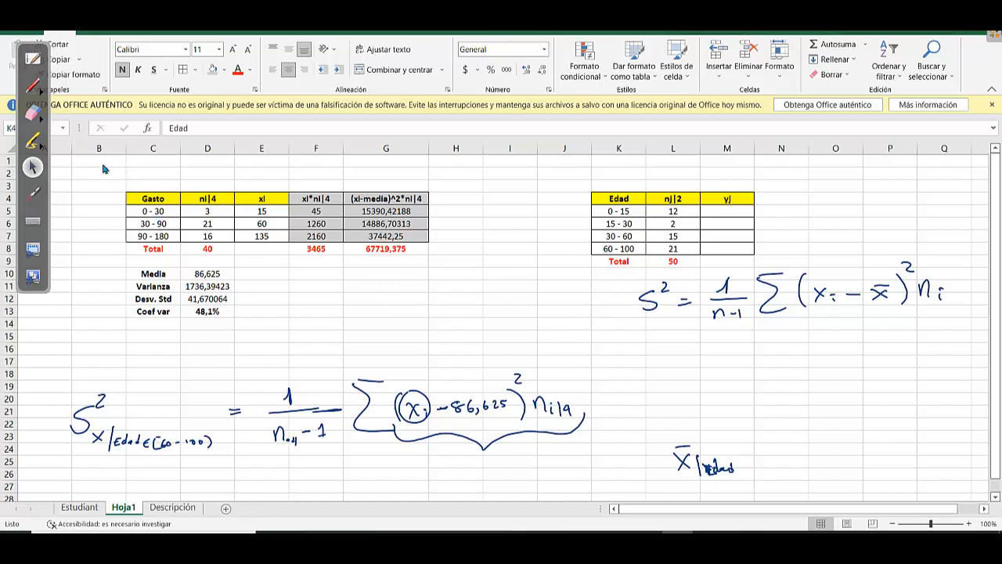
Erase all the handwritten variance and mean formulas drawn over the worksheet
left_click(32, 113)
mouse_move(688, 205)
left_mouse_down()
mouse_move(619, 342)
mouse_move(819, 216)
mouse_move(719, 267)
mouse_move(719, 289)
left_mouse_up()
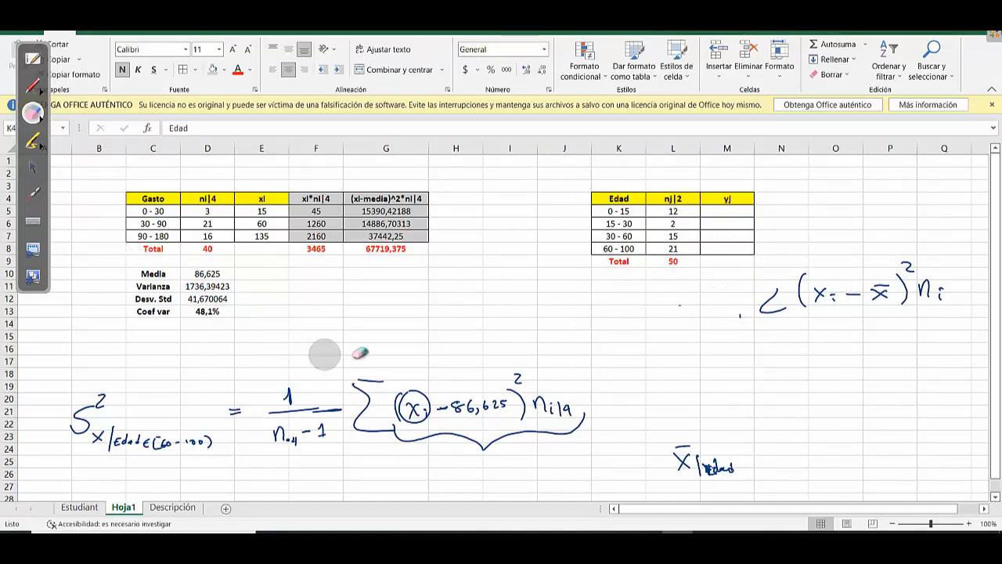
mouse_move(331, 353)
left_mouse_down()
mouse_move(696, 292)
mouse_move(890, 282)
mouse_move(837, 310)
mouse_move(741, 323)
mouse_move(715, 462)
mouse_move(565, 453)
mouse_move(444, 407)
mouse_move(397, 406)
mouse_move(220, 434)
mouse_move(290, 435)
mouse_move(190, 462)
mouse_move(149, 444)
mouse_move(96, 398)
left_mouse_up()
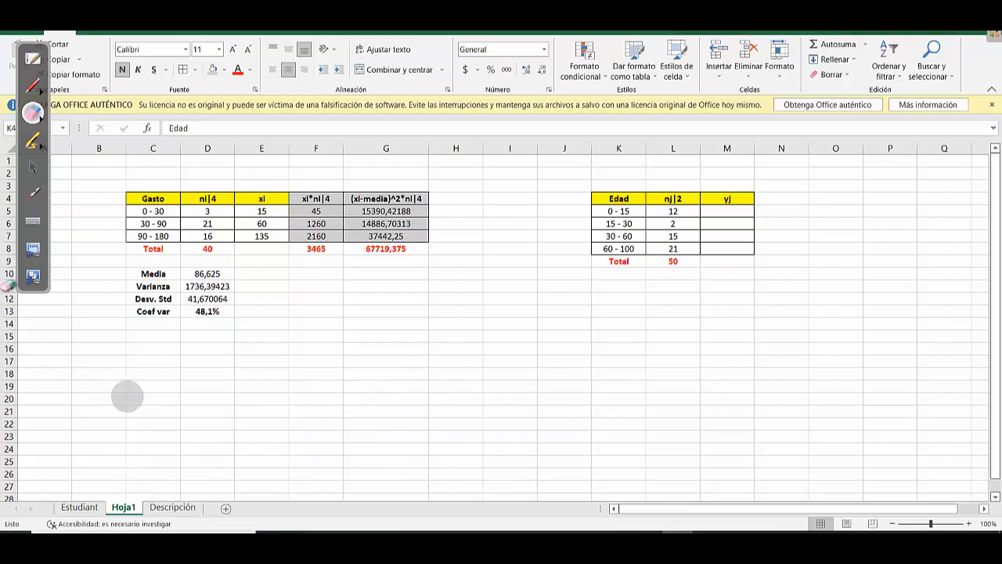
Handwrite the conditional mean symbol ȳ | x∈[30-90) with the pen below the Edad table
left_click(33, 86)
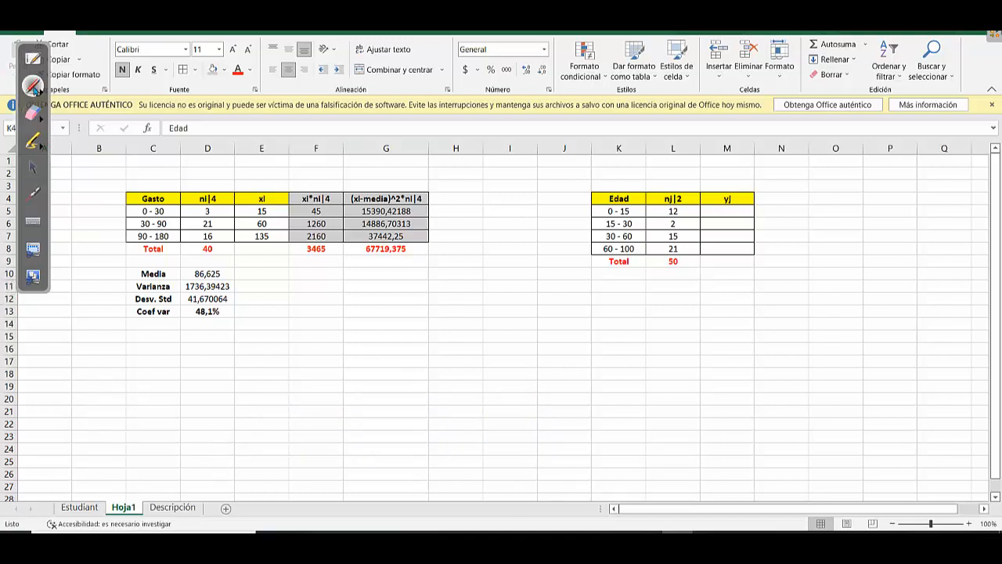
left_click(515, 323)
left_click_drag(515, 328, 520, 355)
mouse_move(537, 332)
left_mouse_down()
mouse_move(537, 367)
mouse_move(548, 356)
left_mouse_up()
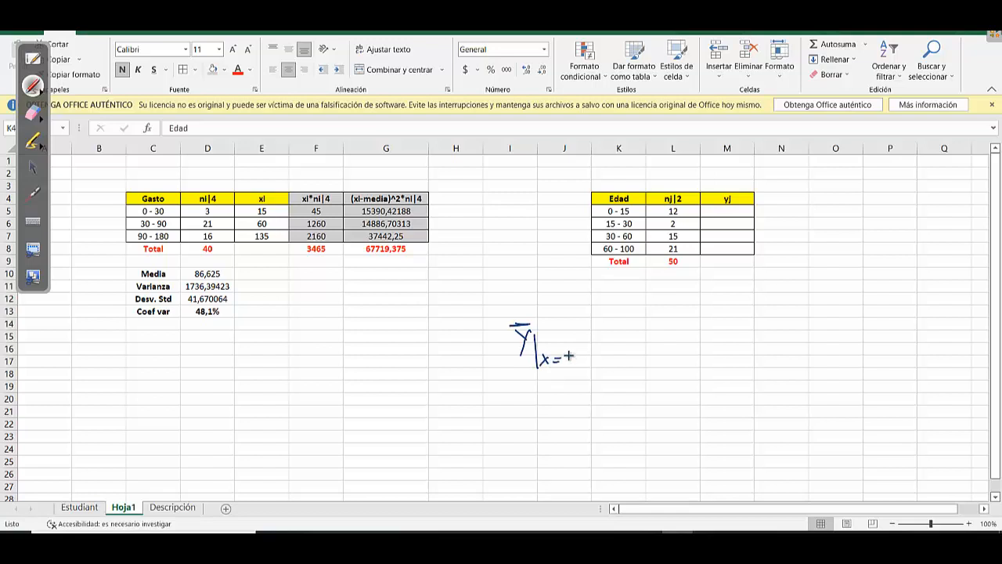
left_click_drag(560, 356, 561, 362)
left_click_drag(599, 357, 621, 366)
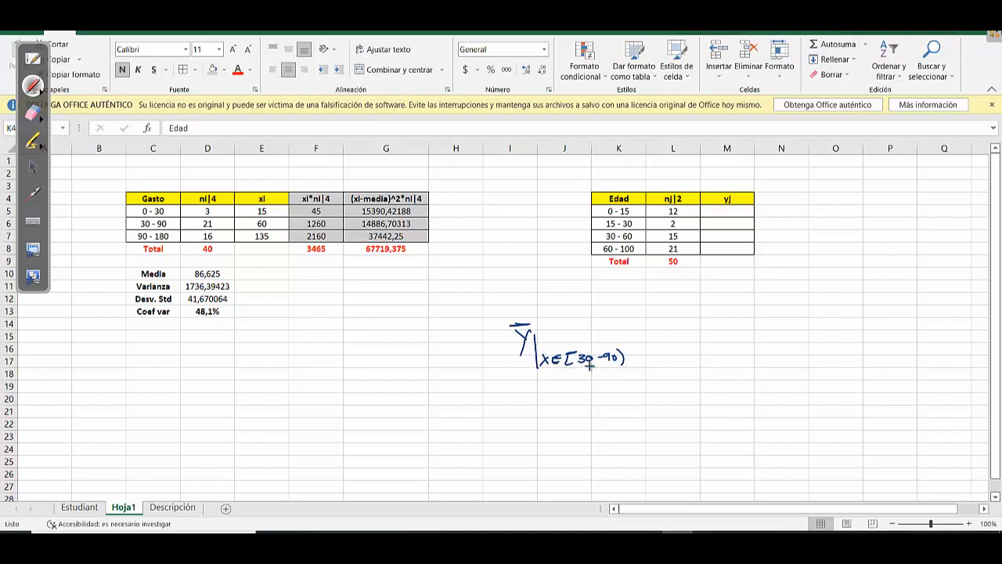
Handwrite the equals sign and the fraction 1/n₂. after the conditional mean symbol
left_click_drag(643, 335, 651, 335)
mouse_move(643, 340)
left_mouse_down()
mouse_move(708, 332)
mouse_move(681, 364)
left_mouse_up()
left_click_drag(687, 355, 687, 362)
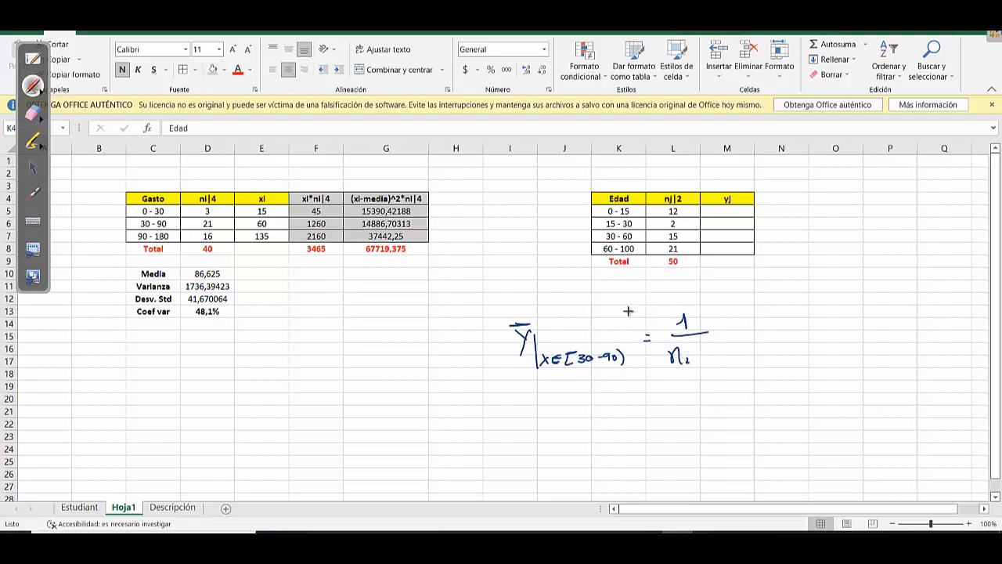
left_click(33, 61)
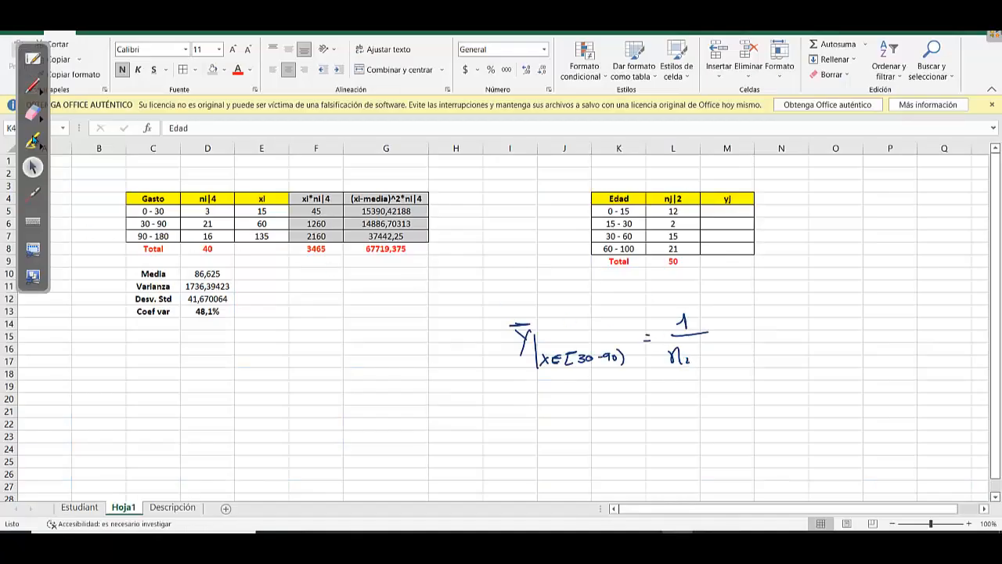
left_click(32, 86)
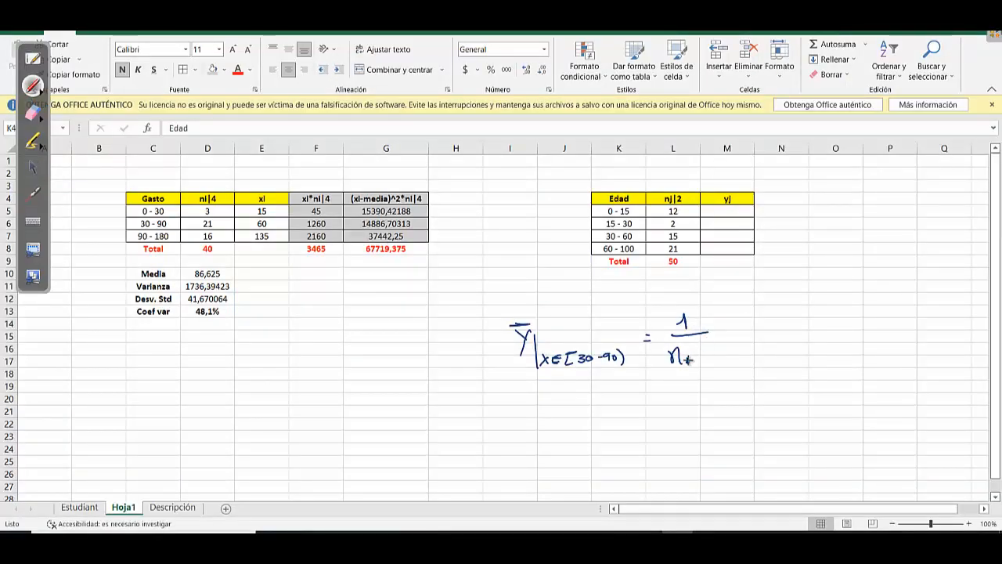
left_click_drag(681, 354, 690, 363)
Complete the handwritten mean formula with the summation Σ yj nj|2, erasing the stray parenthesis
mouse_move(742, 311)
left_mouse_down()
mouse_move(714, 314)
mouse_move(747, 354)
mouse_move(766, 333)
left_mouse_up()
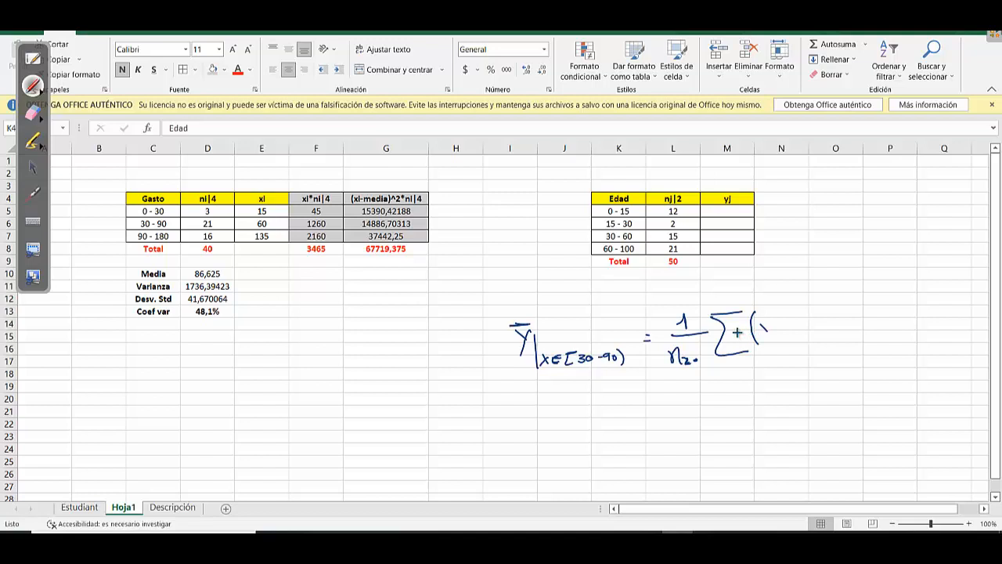
left_click(32, 114)
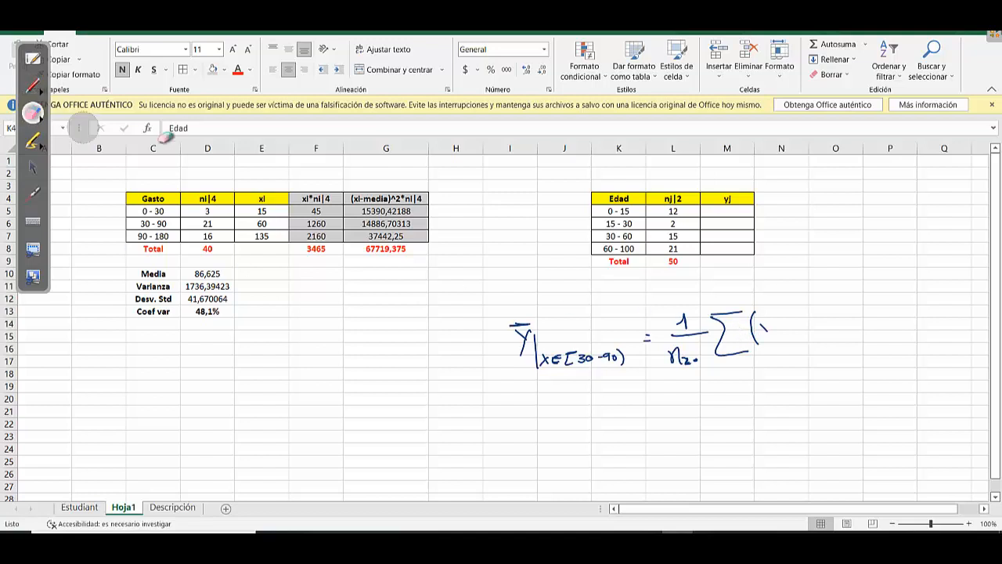
left_click_drag(758, 293, 770, 336)
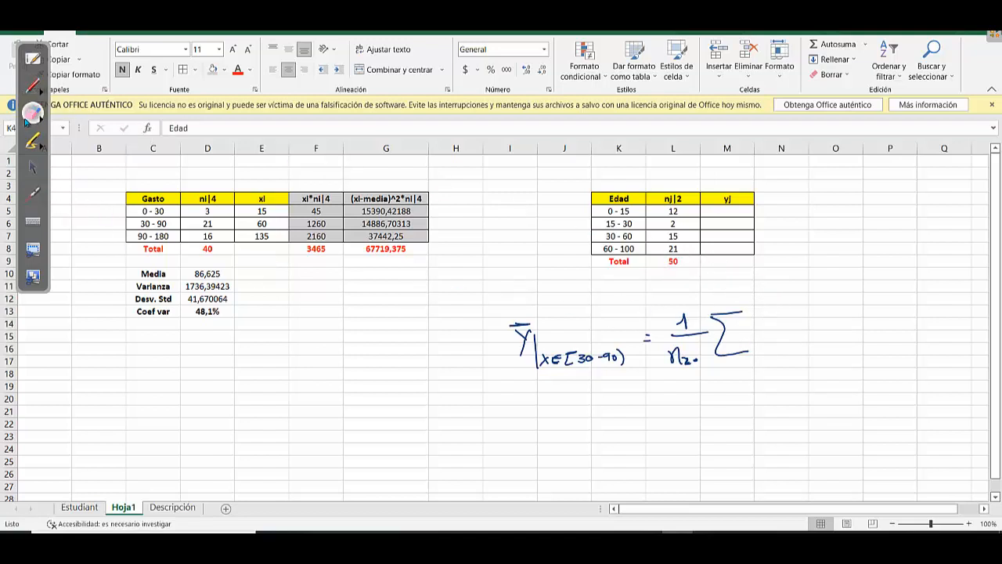
left_click(33, 86)
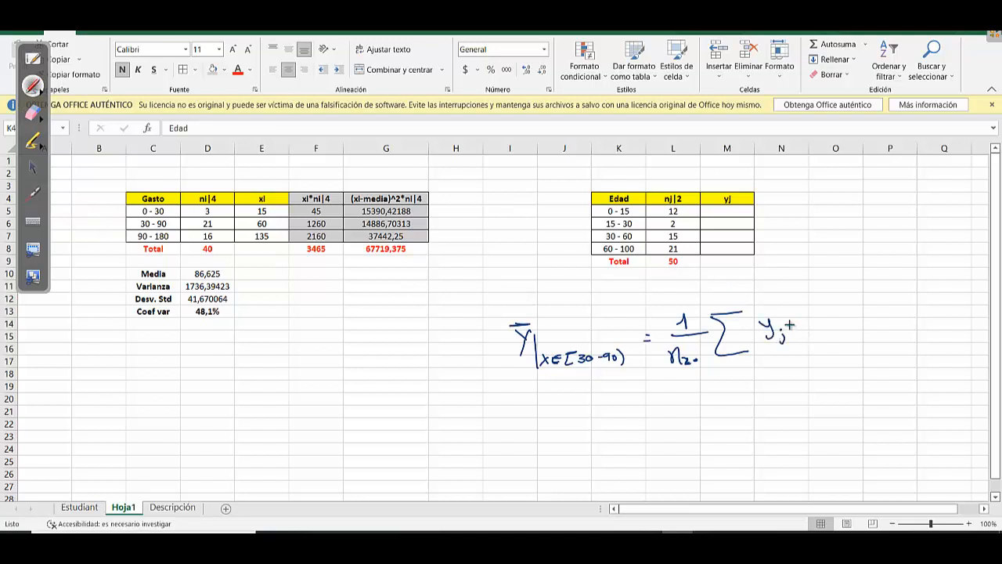
left_click_drag(792, 330, 837, 338)
Copy the xi*ni|4 and (xi-media)^2*ni|4 columns, F4:G8, from the Gasto table to N4 beside the Edad table
left_click(33, 167)
left_click(331, 198)
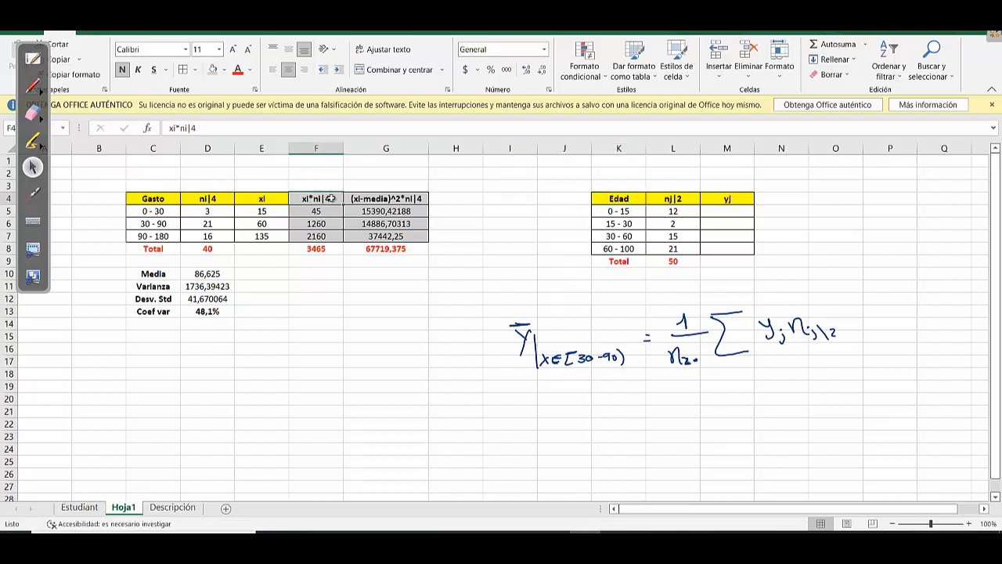
left_click_drag(331, 199, 400, 247)
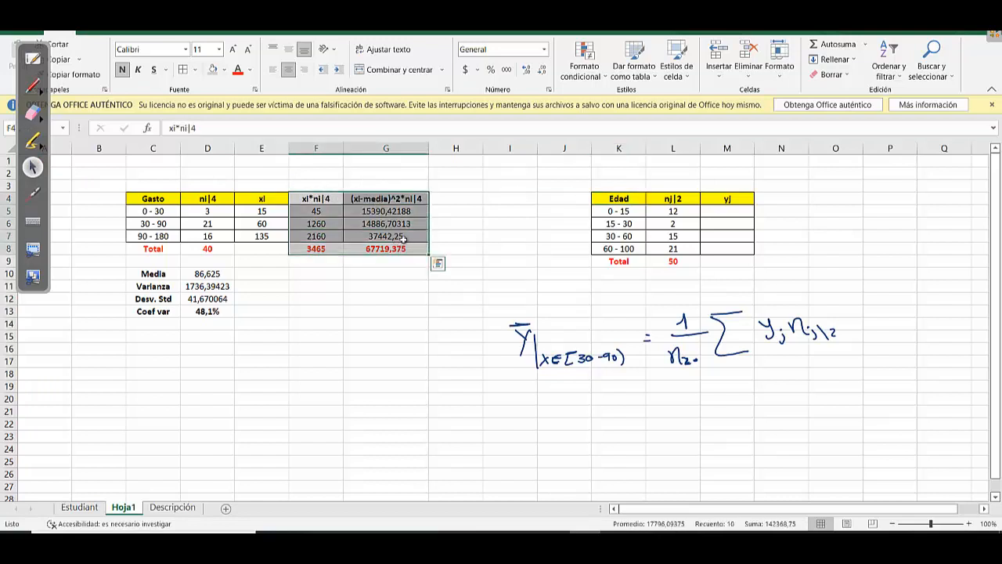
key("ctrl+c")
left_click(781, 198)
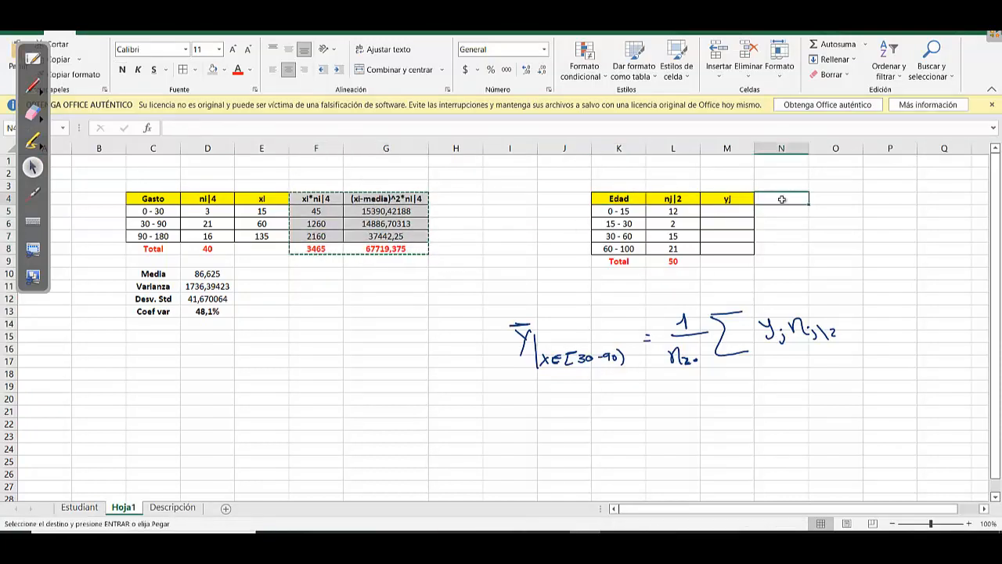
key("ctrl+v")
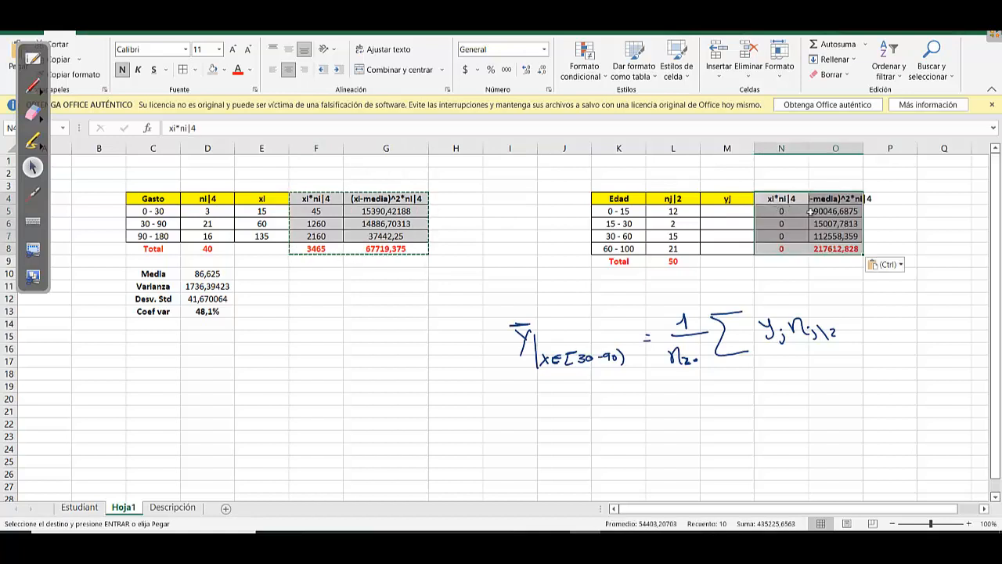
Clear the copied squared-deviation formulas in O5:O7 and widen column O to fit its header
left_click_drag(810, 211, 825, 234)
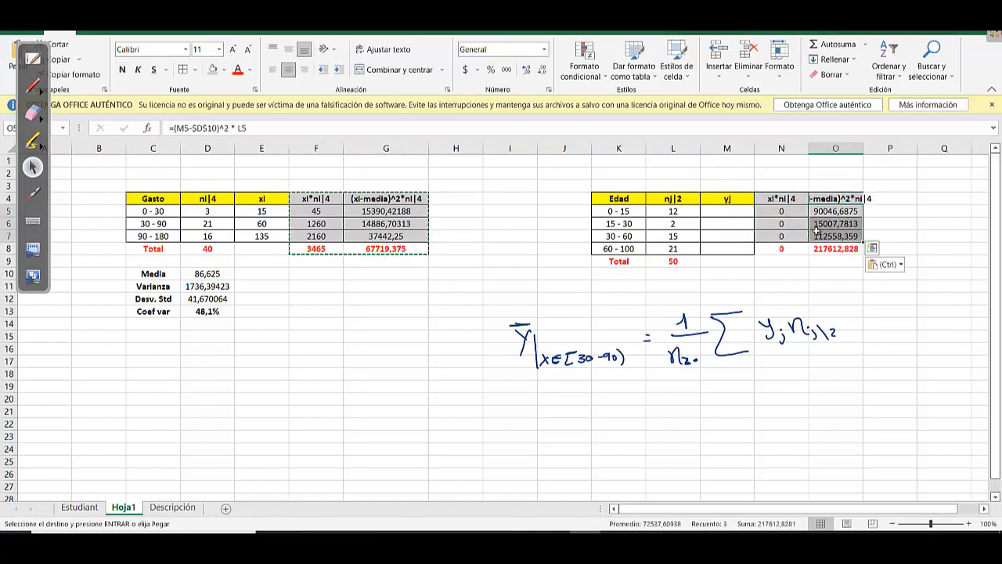
key("Delete")
left_click_drag(863, 149, 878, 154)
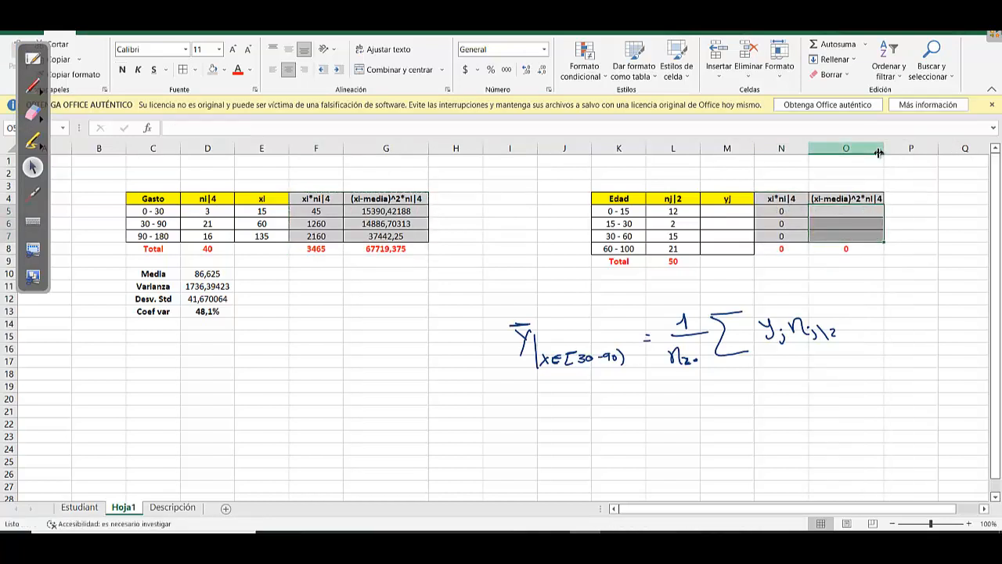
Change the copied product header in N4 to yj*nj|2
double_click(771, 199)
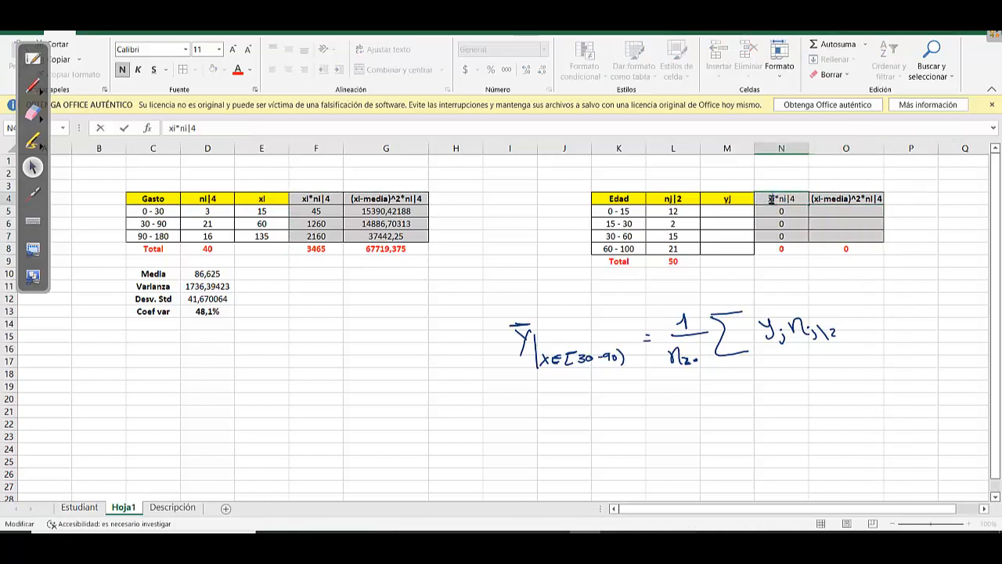
key("BackSpace")
key("BackSpace")
type("yj")
left_click_drag(790, 199, 788, 200)
key("BackSpace")
type("j")
key("BackSpace")
type("2")
Change the squared-deviation header in O4 to (yj-media)^2*nj|2
left_click(815, 201)
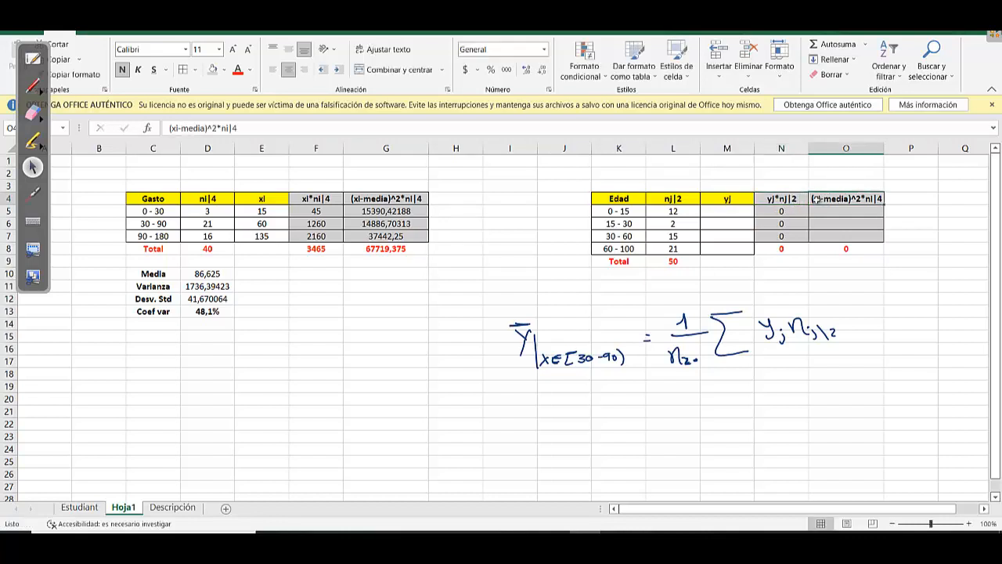
double_click(817, 199)
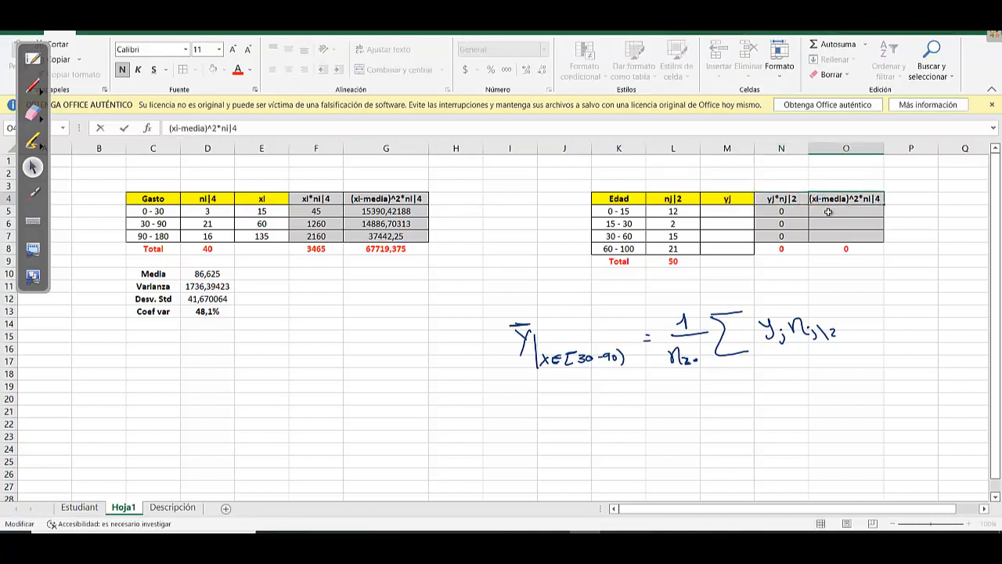
key("Delete")
key("Delete")
type("yj")
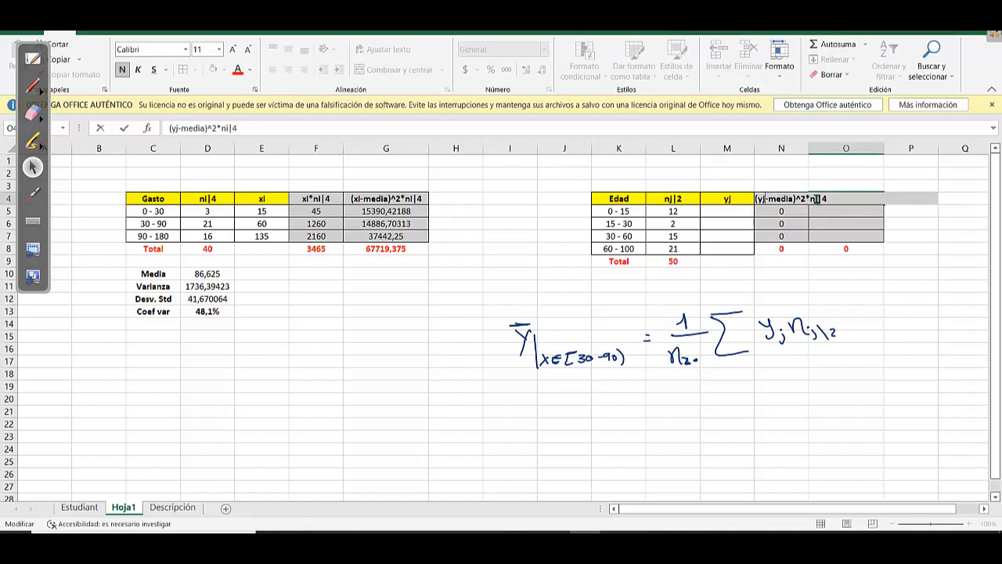
left_click(828, 200)
key("BackSpace")
key("BackSpace")
key("BackSpace")
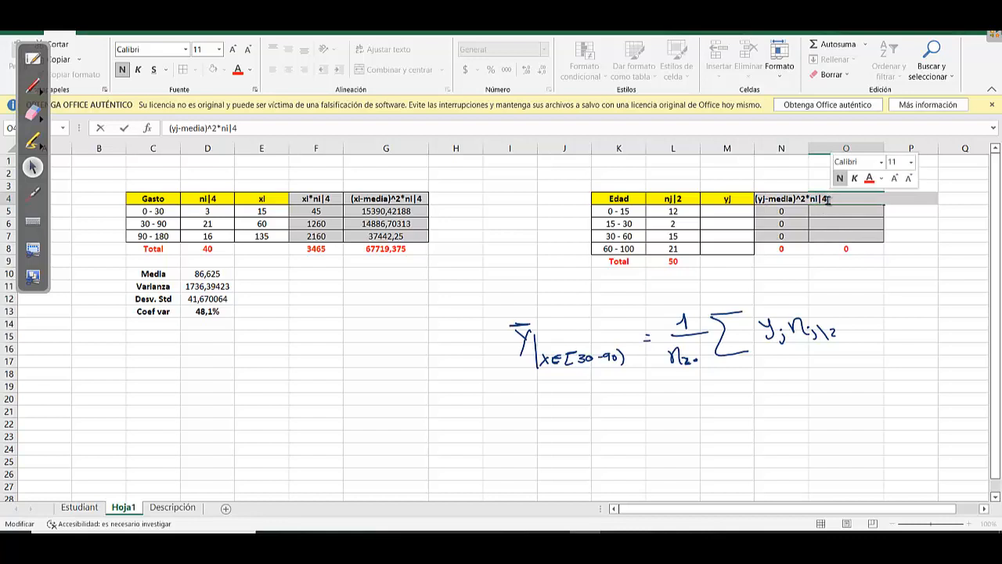
key("BackSpace")
key("BackSpace")
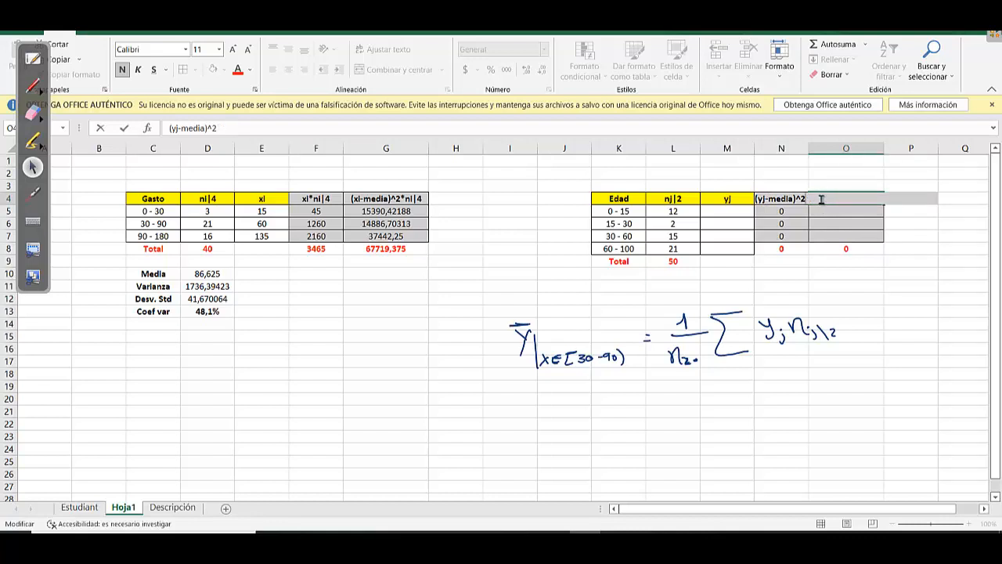
type("*nj|2")
left_click(828, 233)
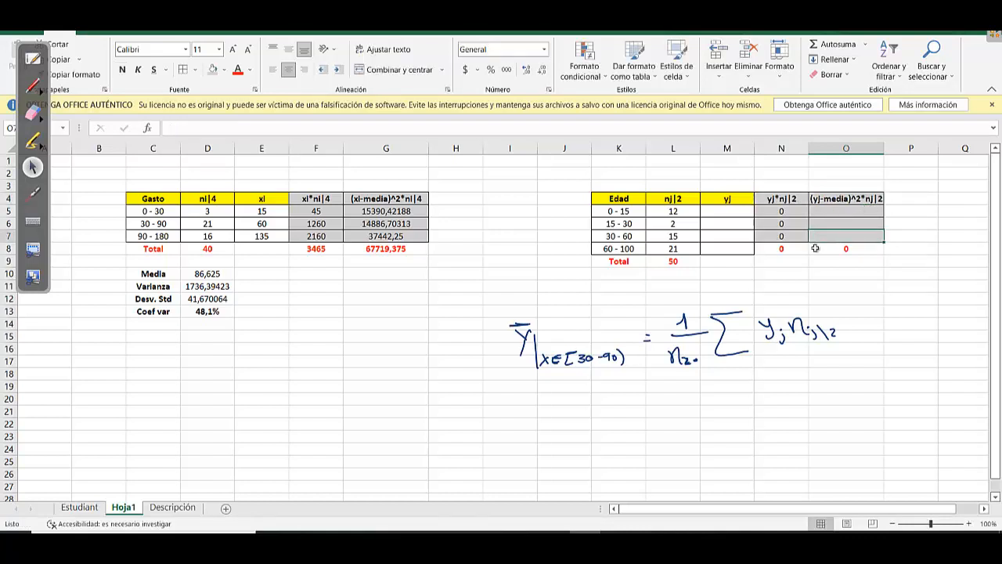
left_click(815, 248)
Enter the yj class midpoints =(0+15)/2 in M5 and =(15+30)/2 in M6
left_click(749, 211)
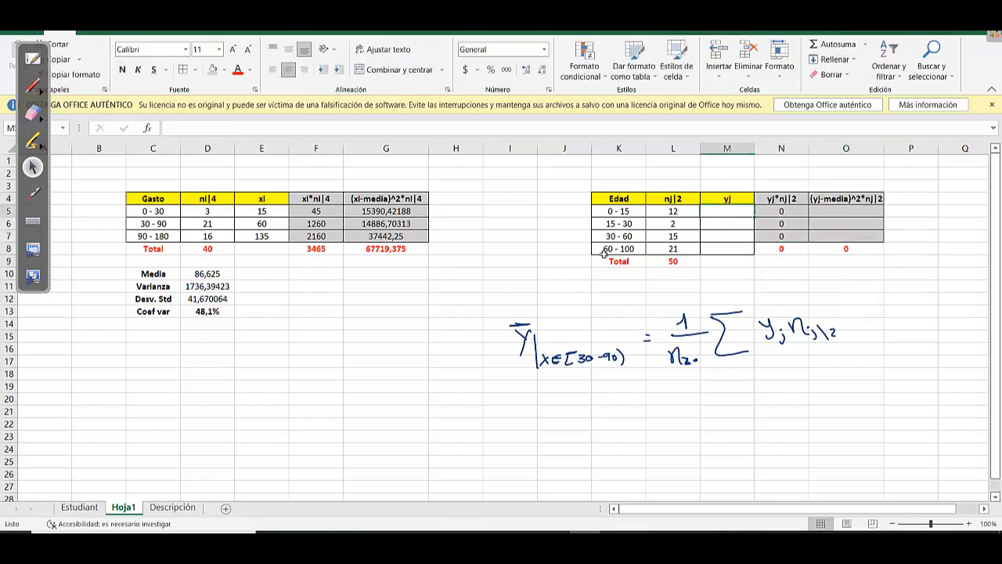
type("=(0+15")
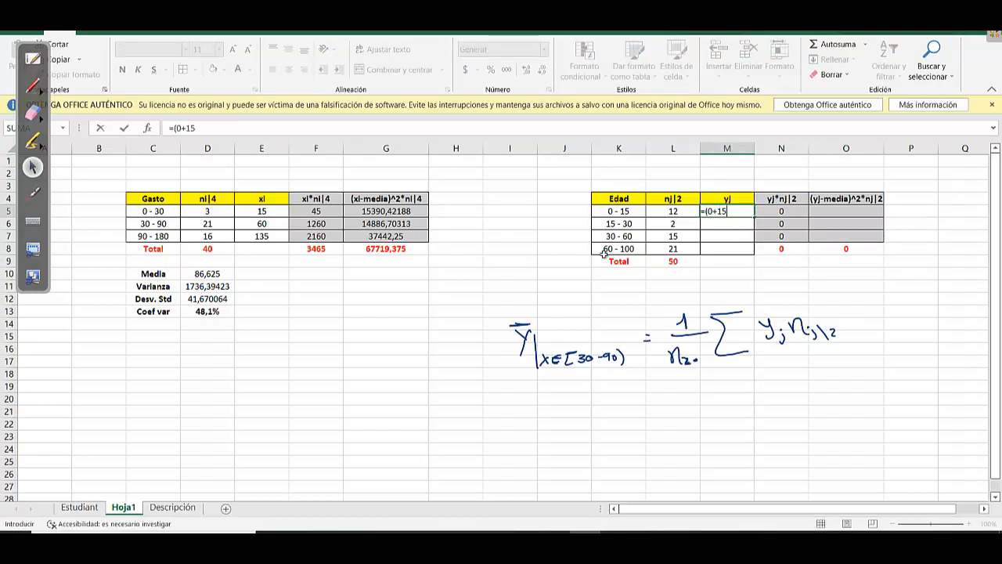
type(")/2")
key("Return")
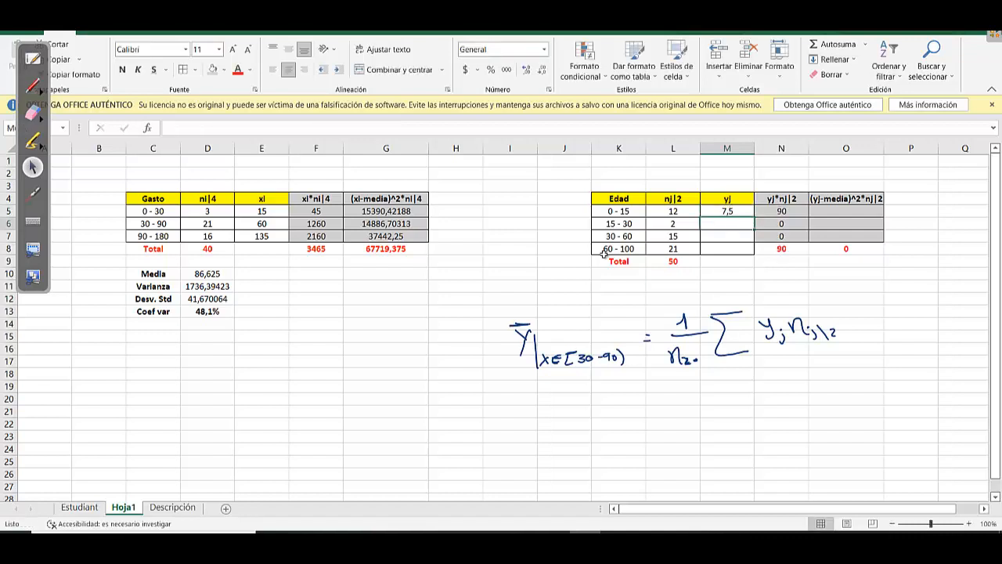
type("=(15+30")
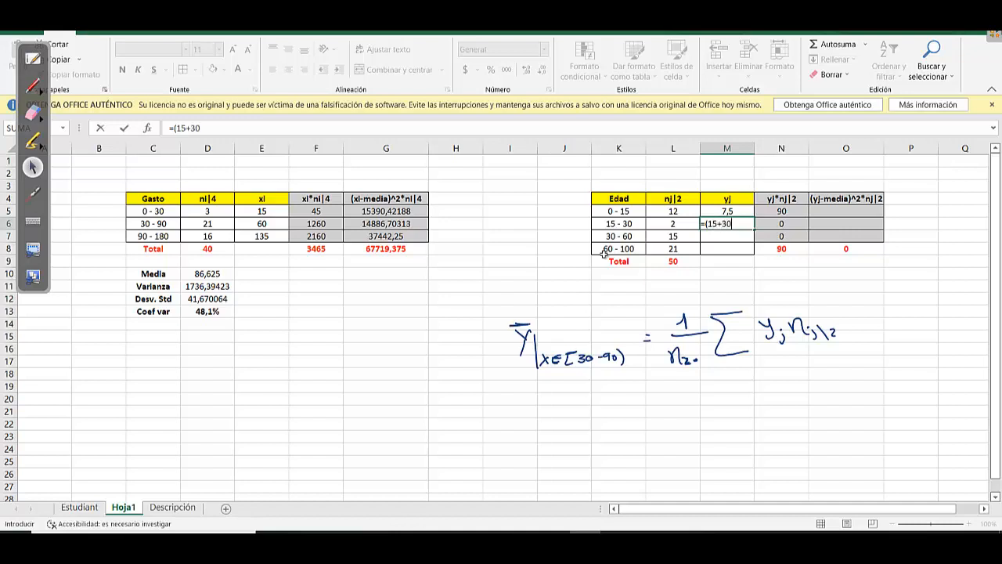
type(")/2")
key("Return")
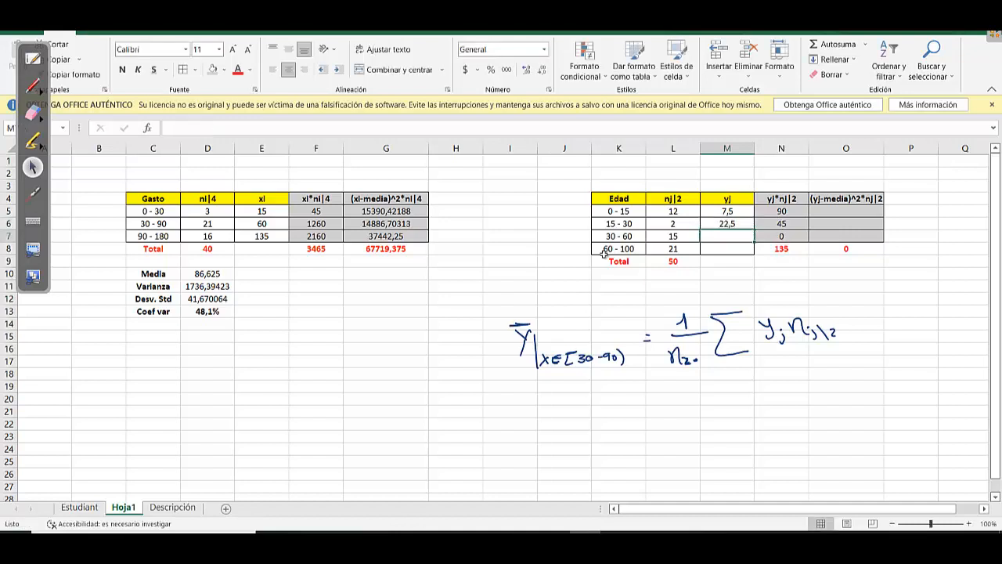
Enter the remaining yj midpoints =(30+60)/2 in M7 and =(60+100)/2 in M8
type("=(30")
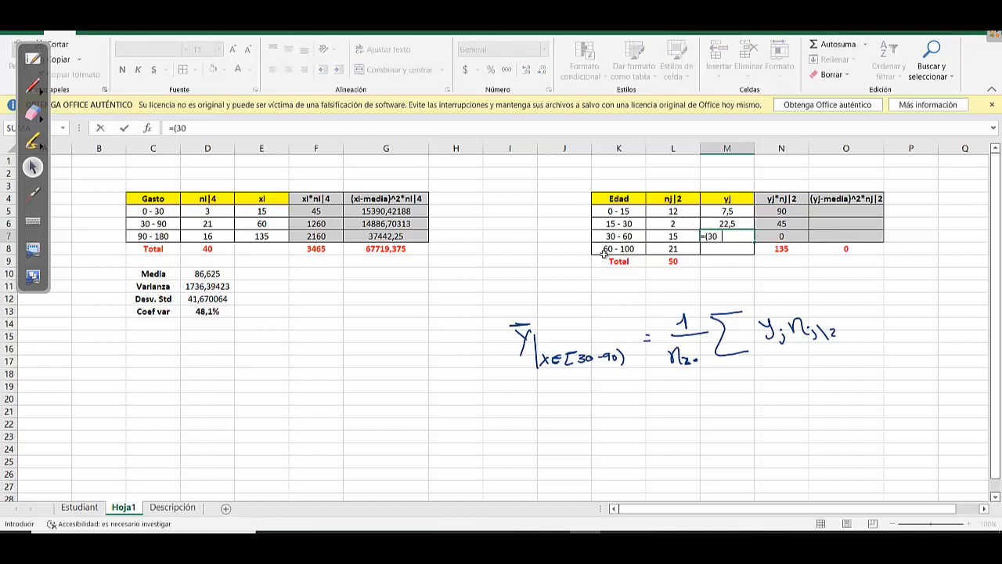
type("+60)/2")
key("Return")
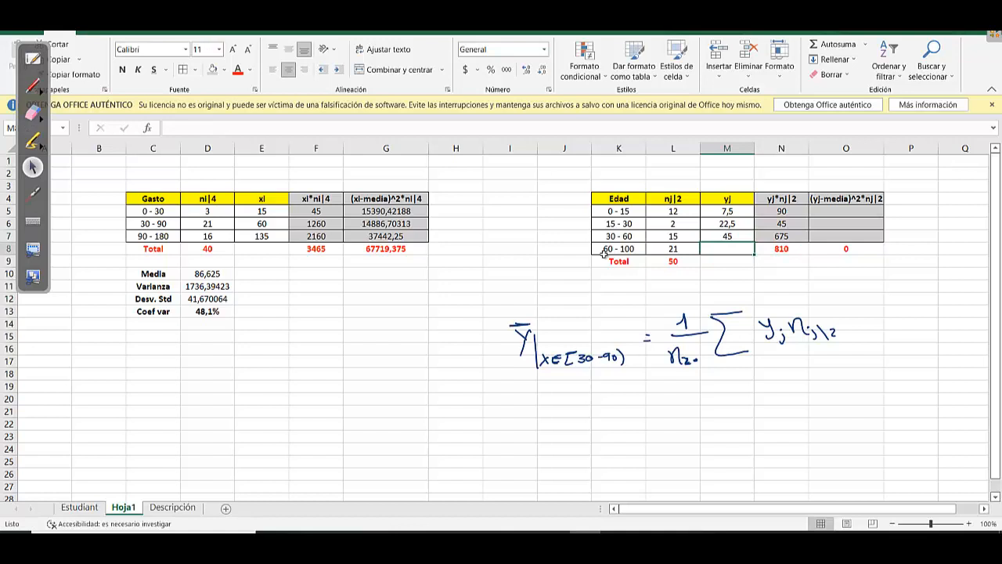
type("=(")
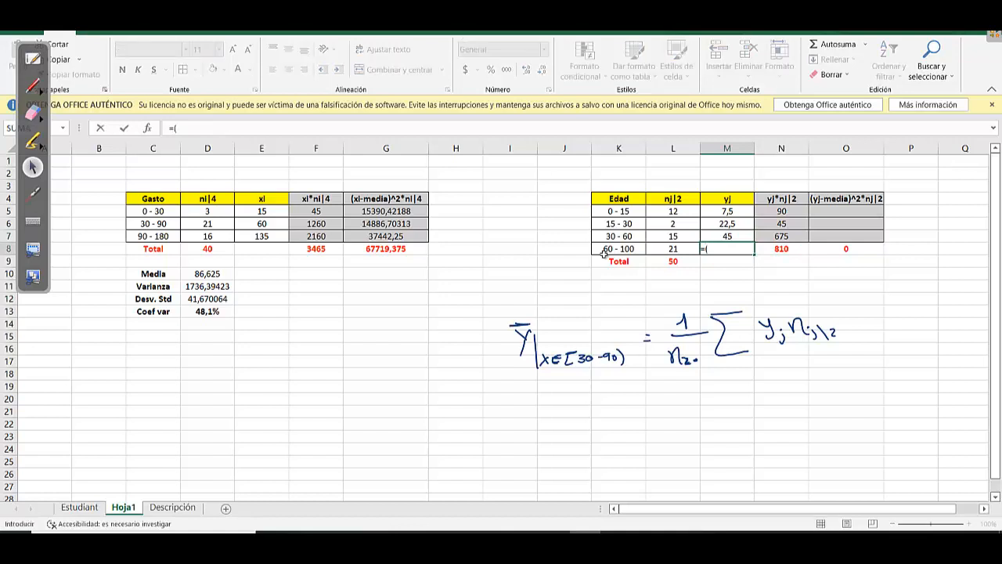
type("60+100)/2")
key("Return")
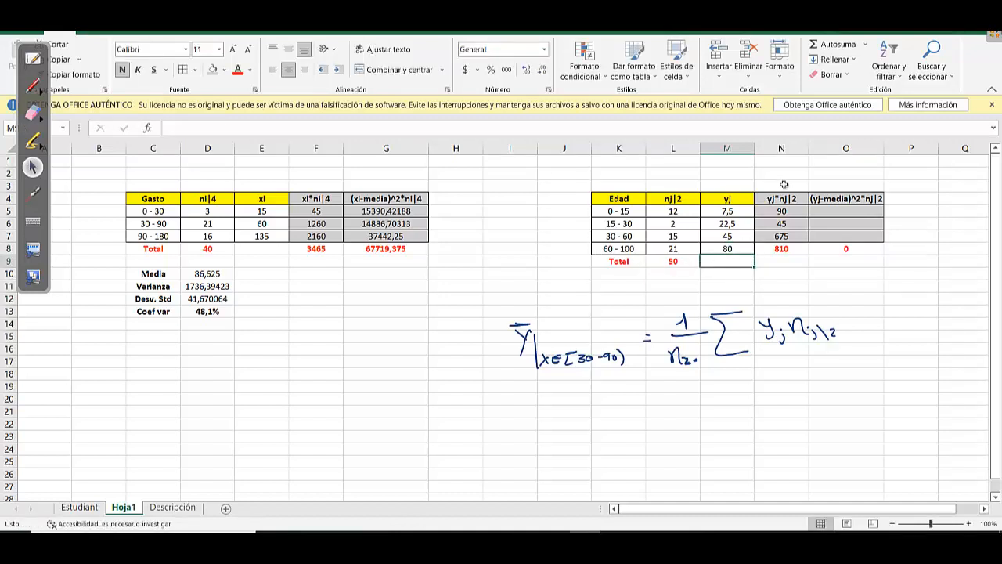
Move the yj*nj|2 total from N8 to N9, and fill N7:O7 down into the 60 - 100 row
left_click(789, 209)
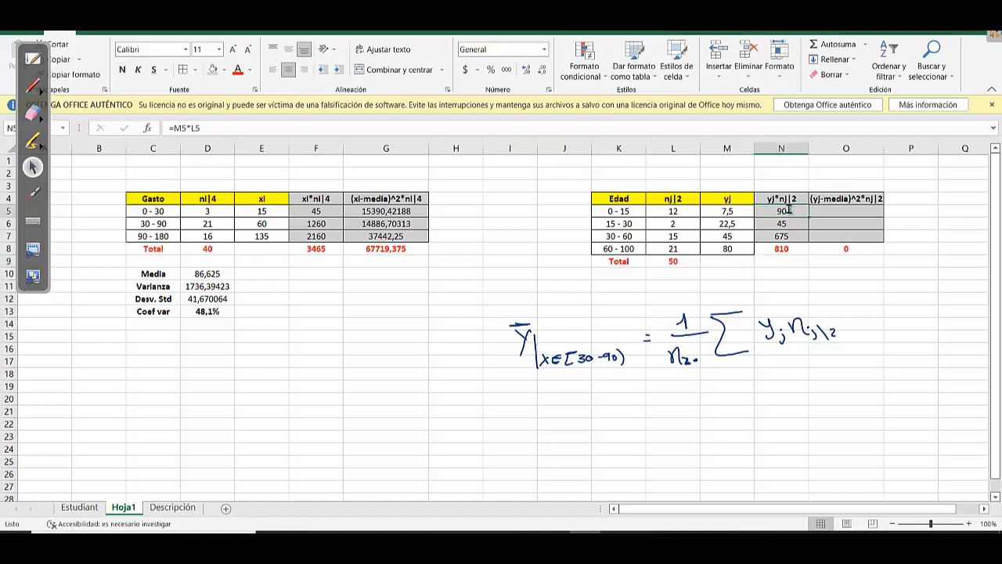
double_click(789, 210)
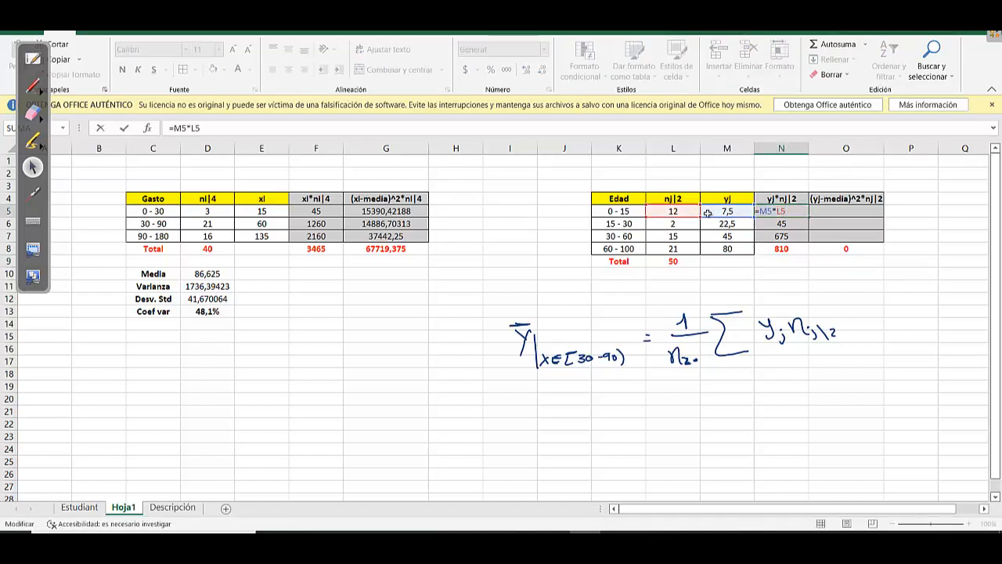
key("Escape")
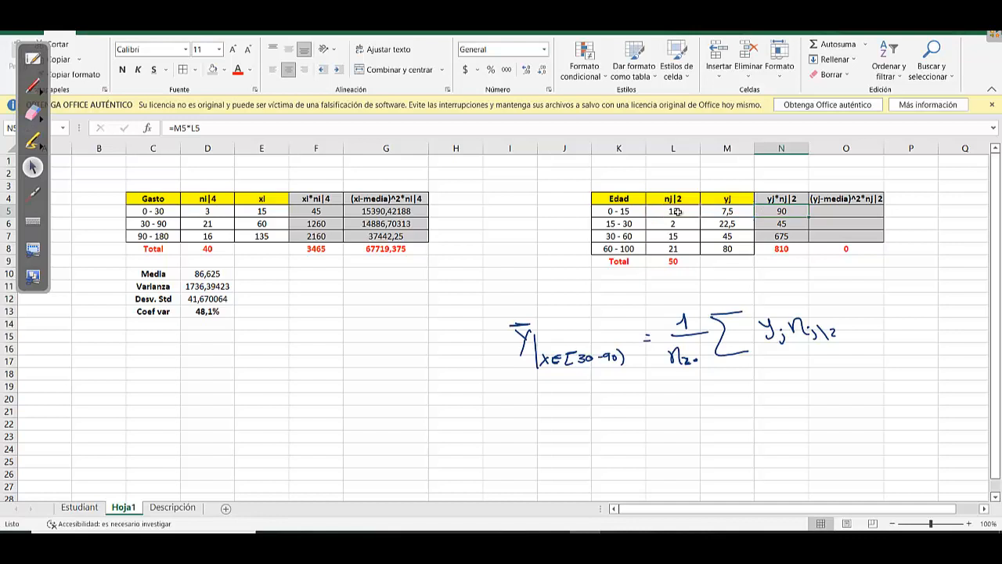
left_click(770, 249)
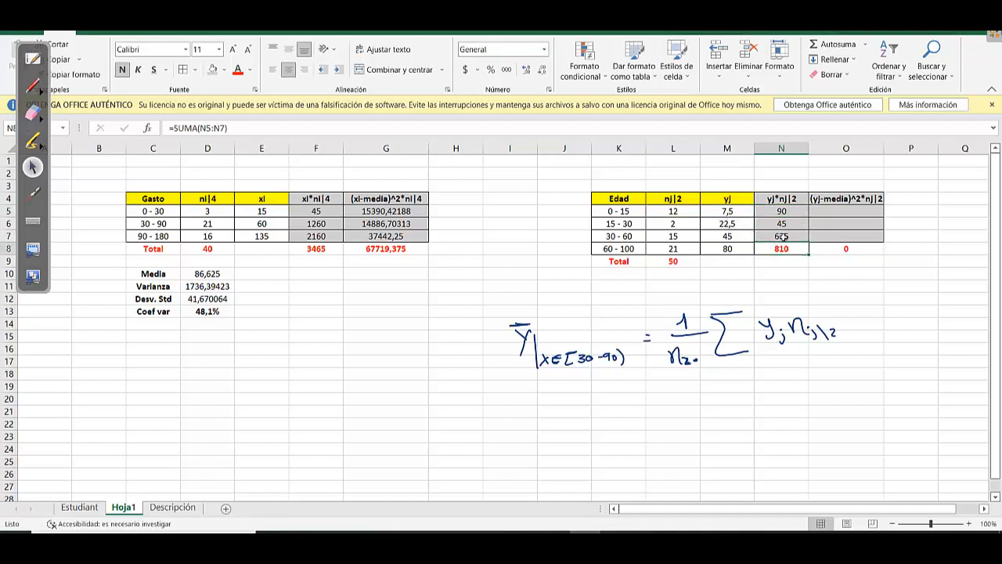
left_click(781, 236)
left_click(780, 247)
left_click_drag(783, 255, 883, 253)
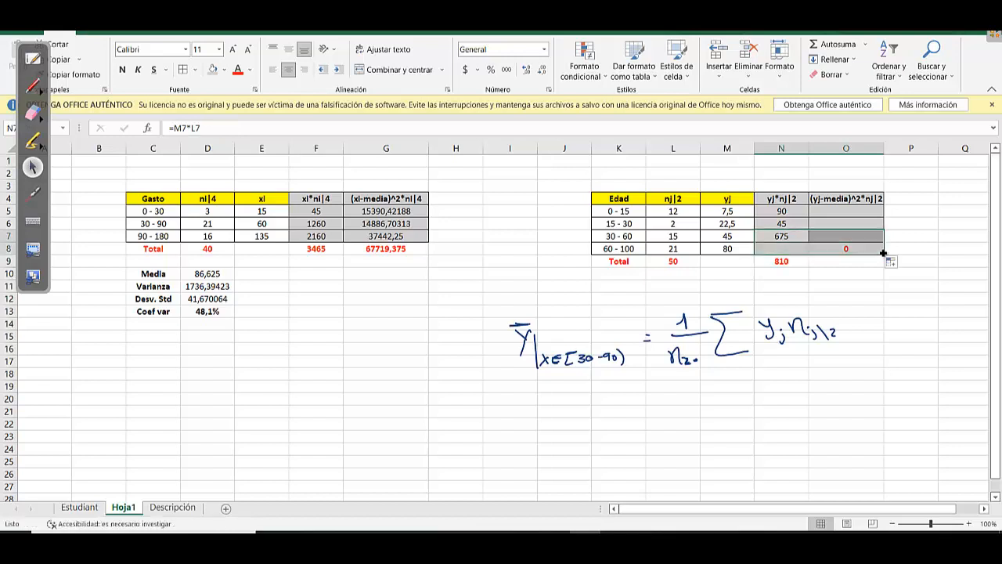
double_click(782, 248)
key("Return")
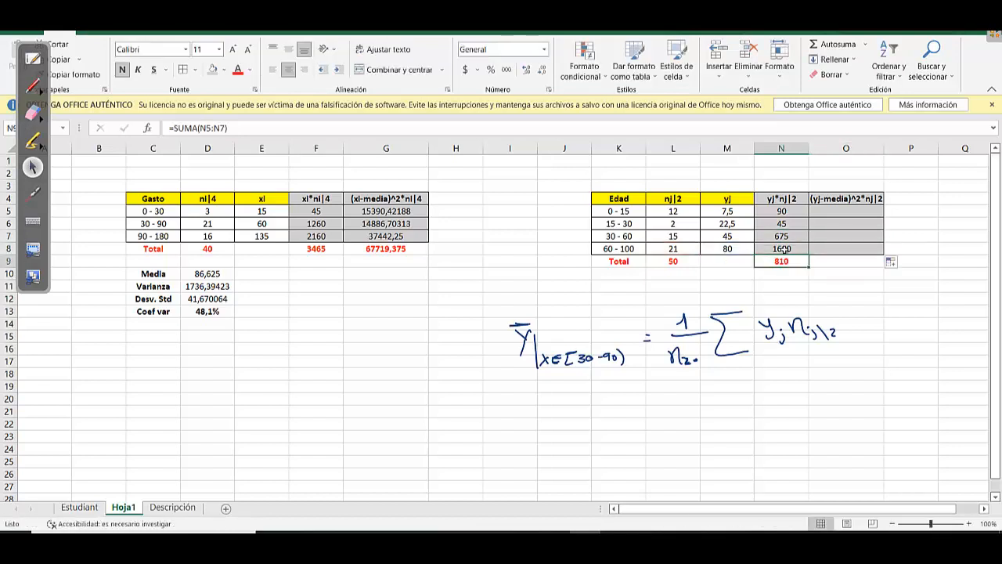
Correct the yj*nj|2 total in N9 to =SUMA(N5:N8)
left_click(793, 128)
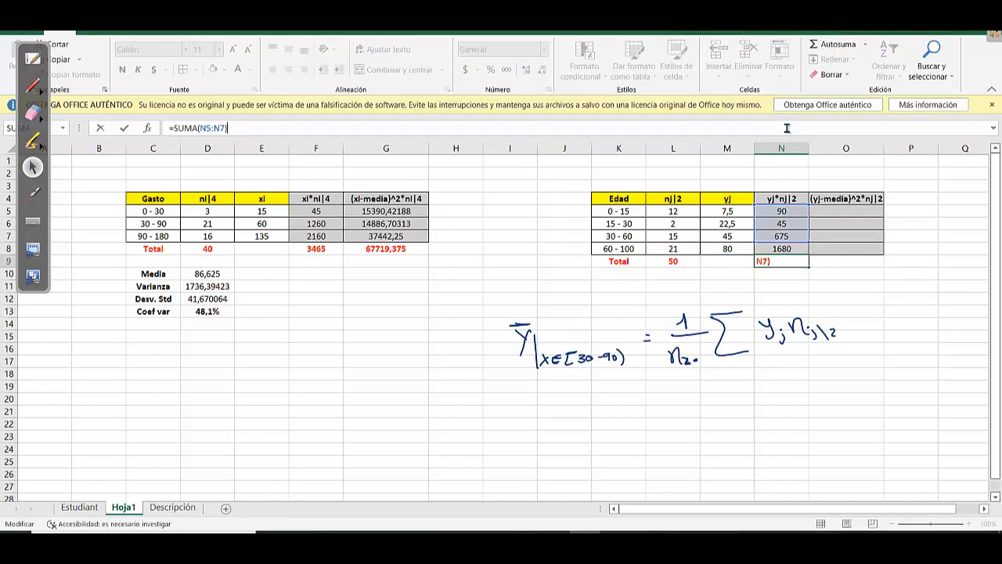
key("BackSpace")
key("BackSpace")
key("BackSpace")
key("BackSpace")
key("BackSpace")
key("BackSpace")
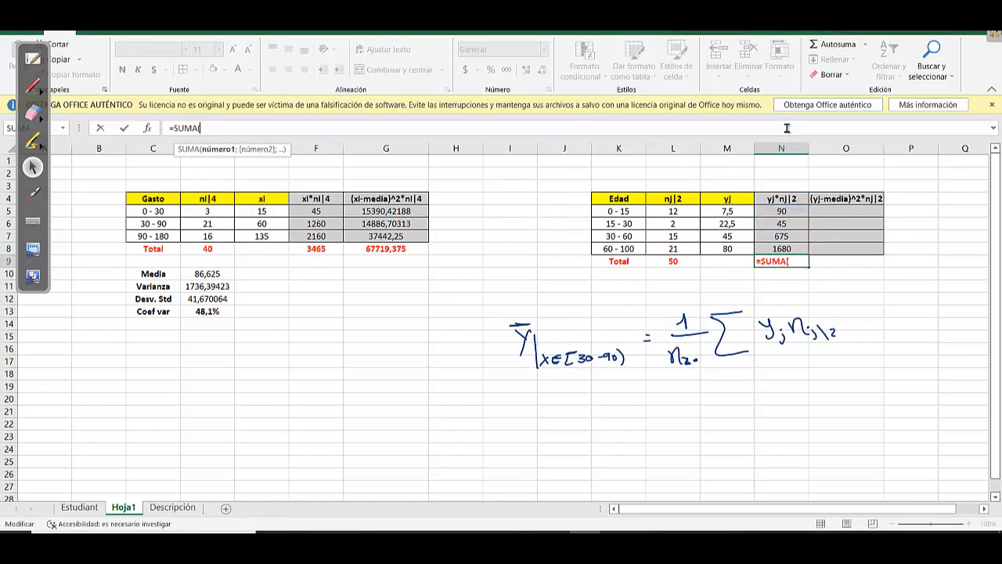
left_click_drag(787, 210, 789, 247)
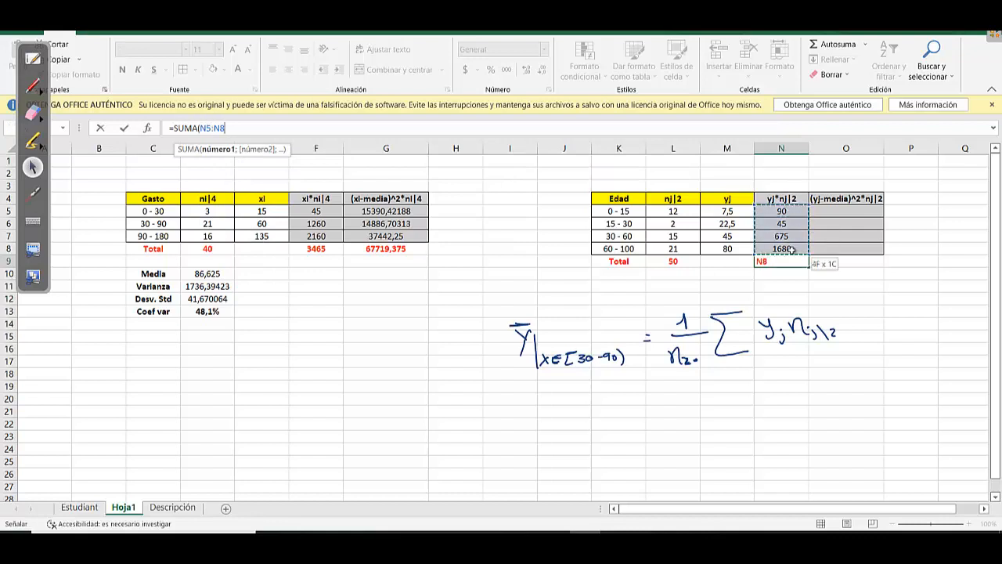
key("Return")
left_click(789, 259)
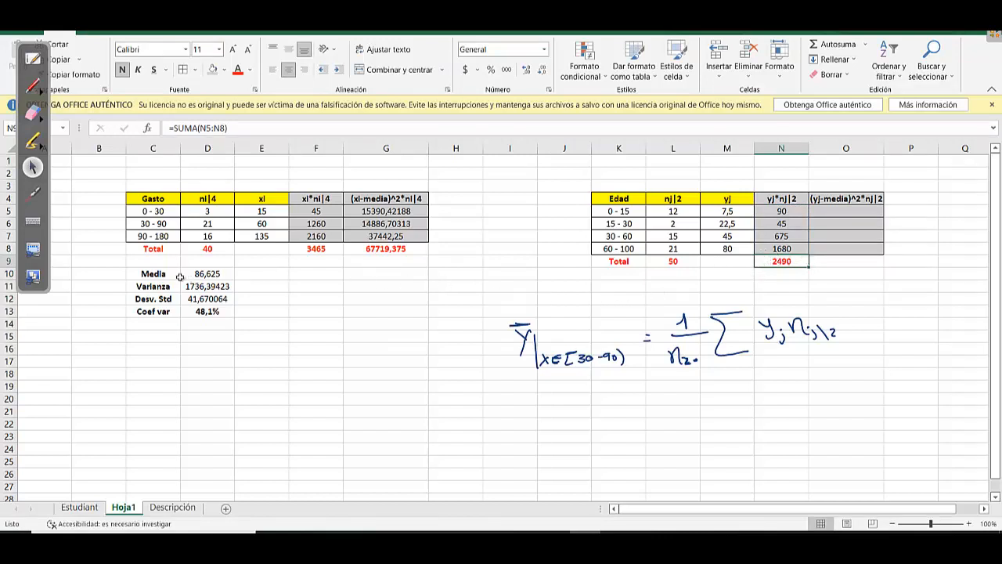
Copy the labels Media, Varianza, Desv. Std and Coef var from C10:C13 to K11:K14 below the Edad table
left_click_drag(156, 273, 172, 312)
key("ctrl+c")
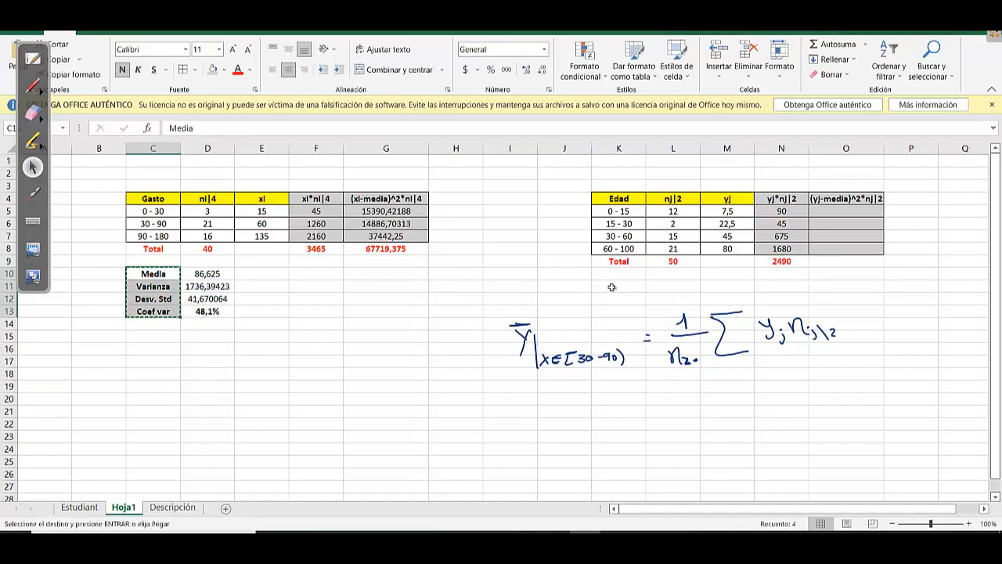
left_click(610, 286)
key("ctrl+v")
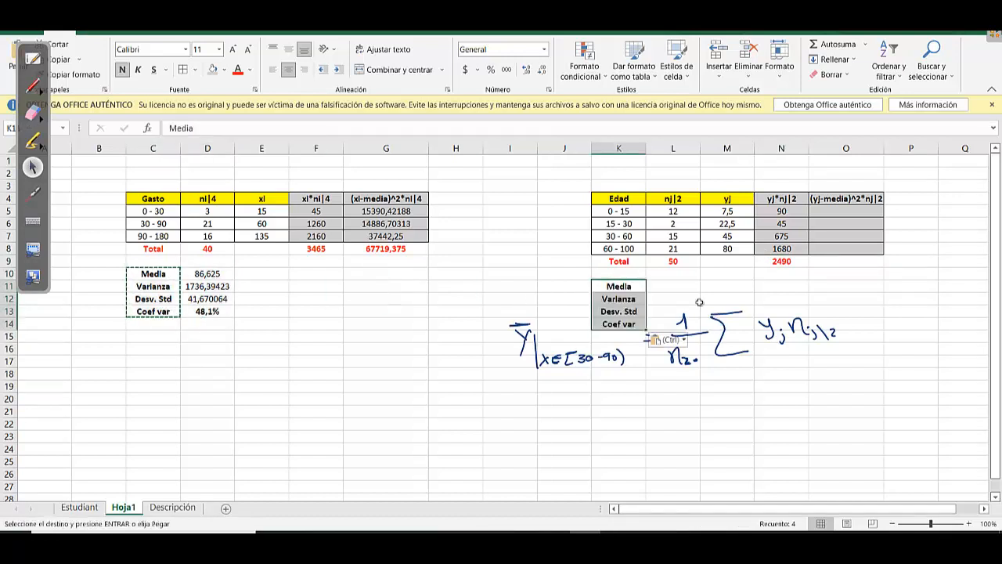
Calculate the Media of the Edad table in L11 with the formula =N9/L9
left_click(667, 288)
type("=")
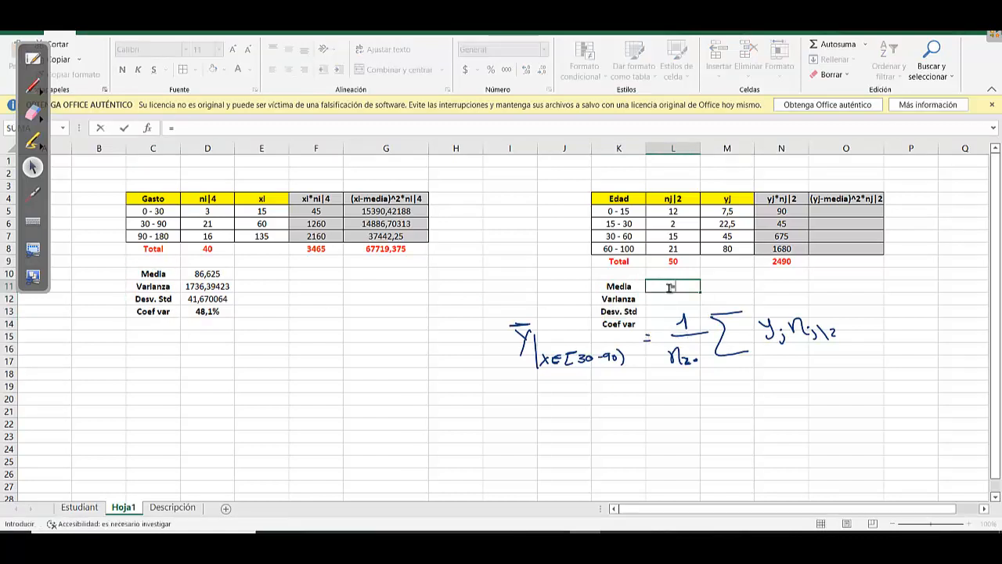
left_click(772, 263)
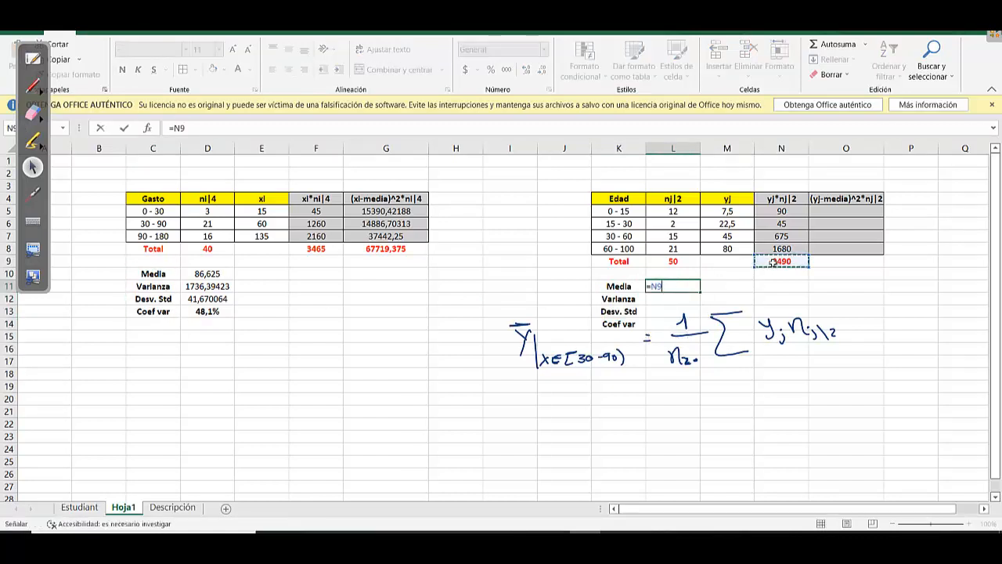
type("/")
left_click(688, 259)
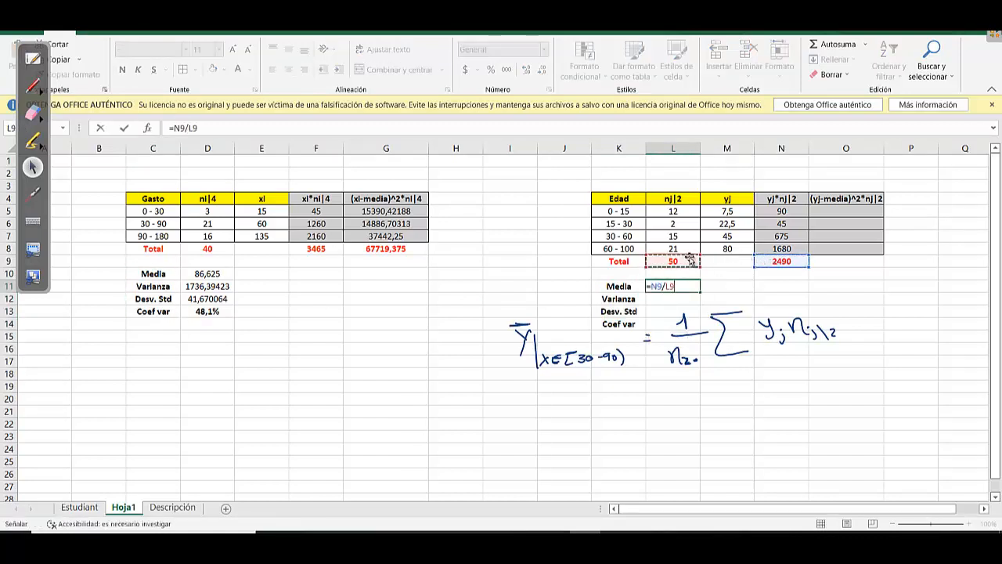
key("Return")
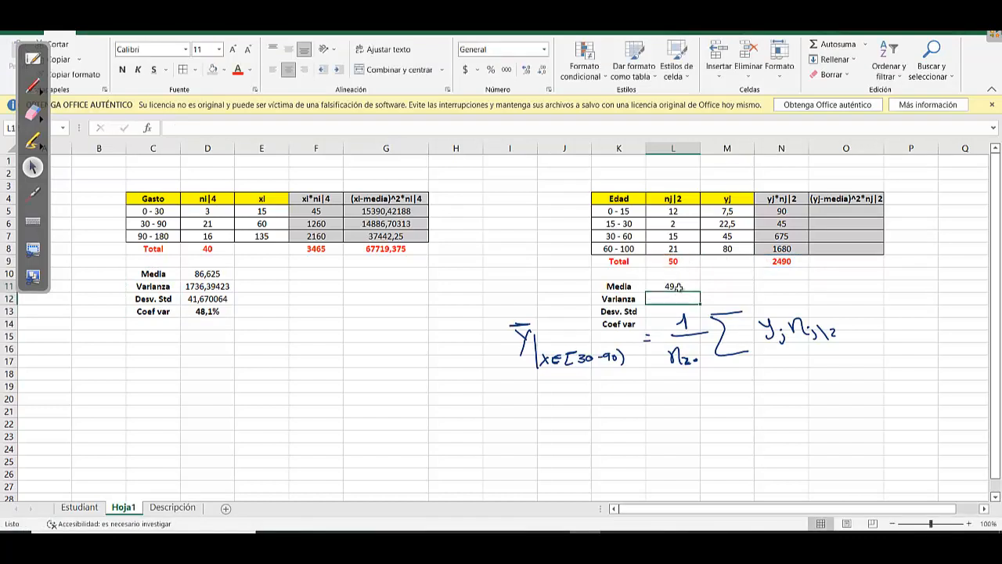
left_click(678, 287)
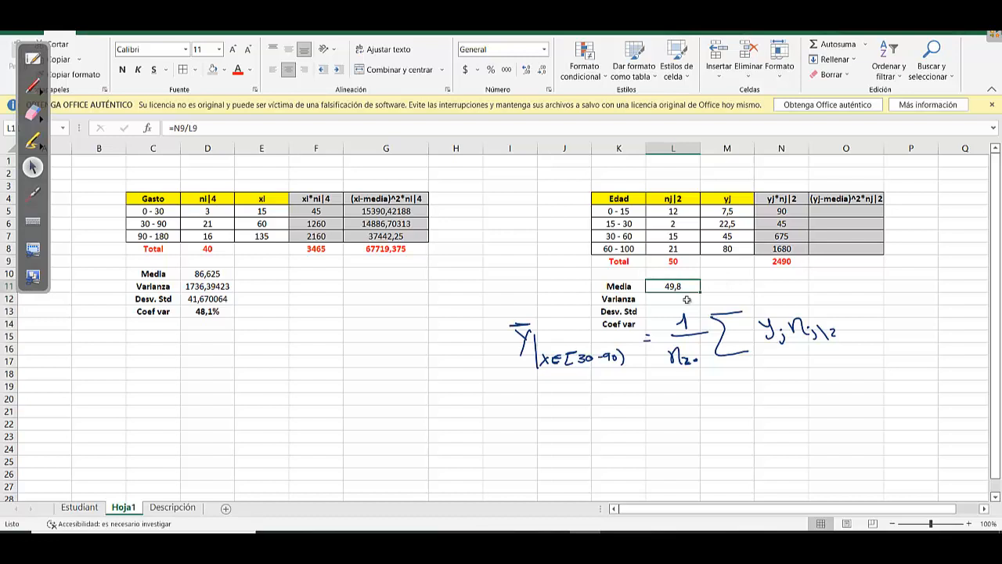
Erase the handwritten conditional mean formula over the sheet and return to normal cell selection
left_click(544, 321)
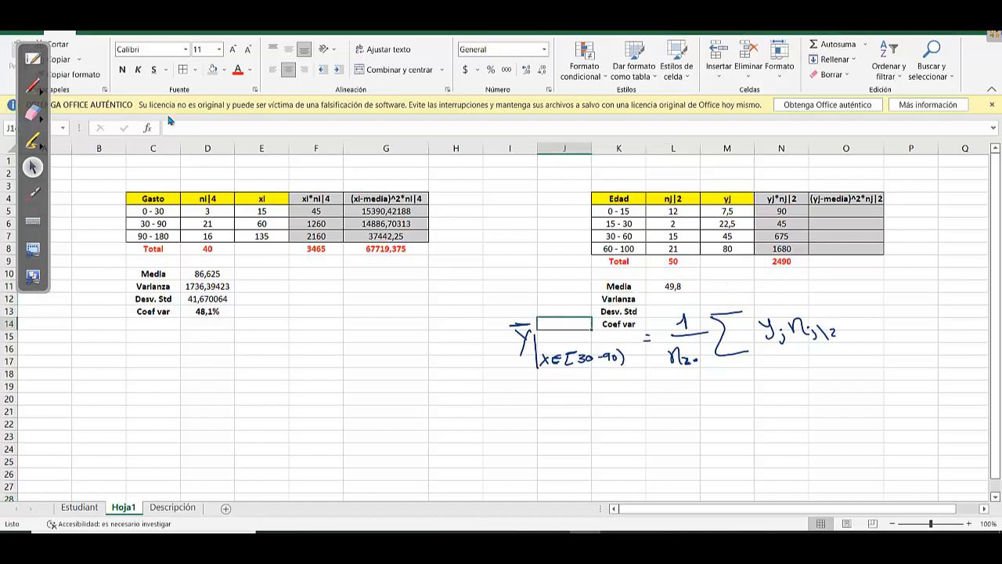
left_click(32, 113)
mouse_move(563, 283)
left_mouse_down()
mouse_move(535, 368)
mouse_move(824, 332)
mouse_move(667, 326)
left_mouse_up()
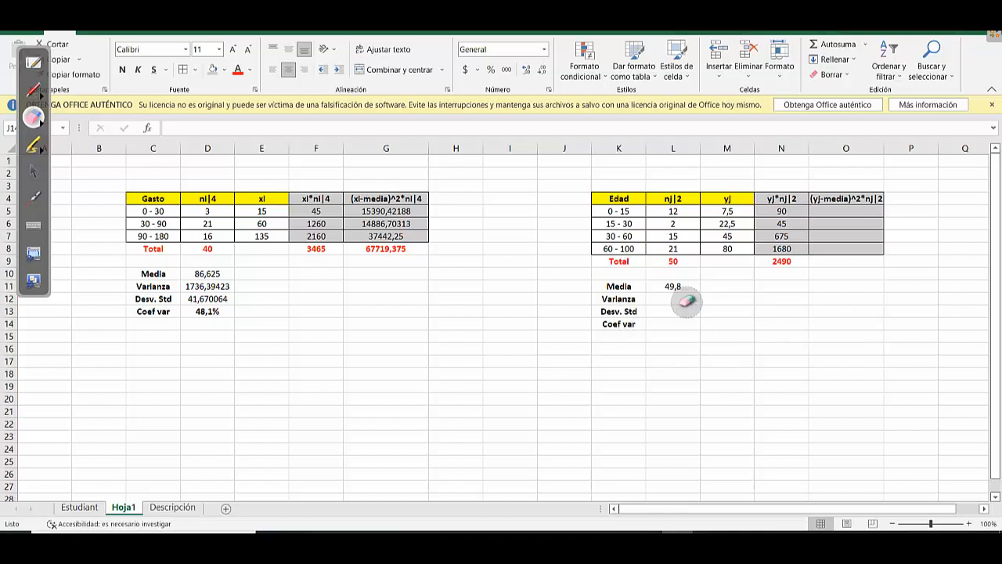
left_click(32, 170)
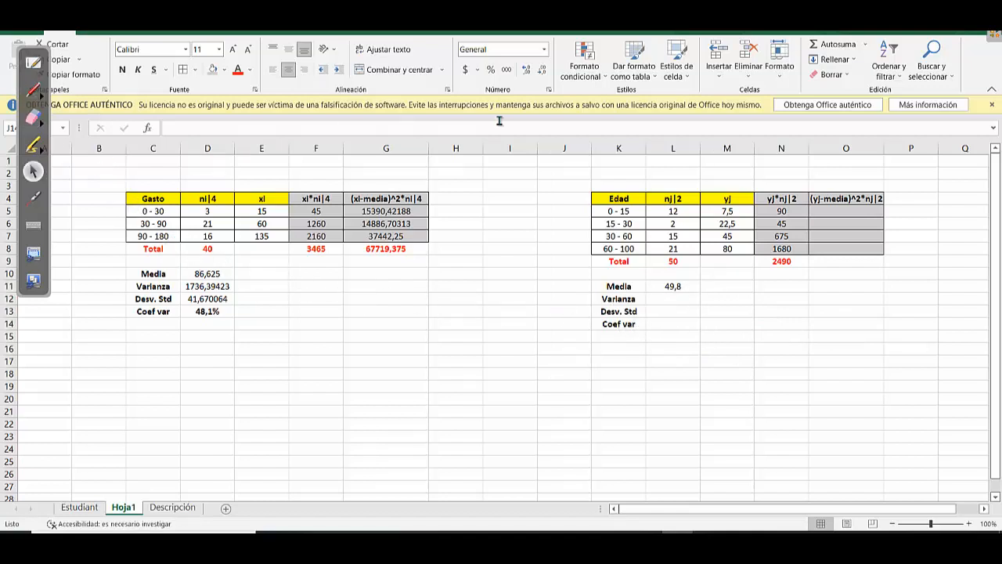
Enter the first (yj-media)^2*nj|2 value in O5 with the formula =(M5-$L$11)^2*L5
left_click(833, 211)
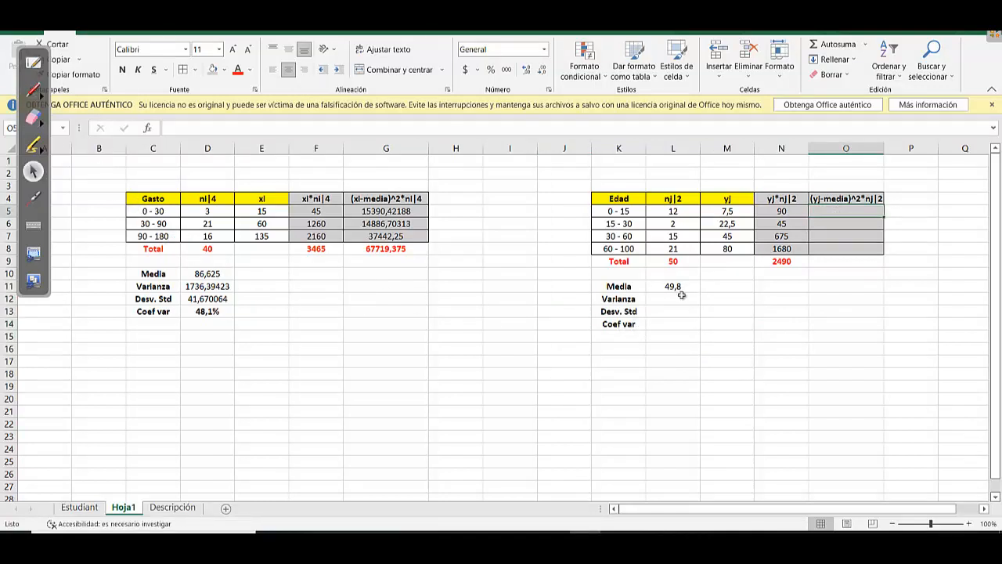
type("=")
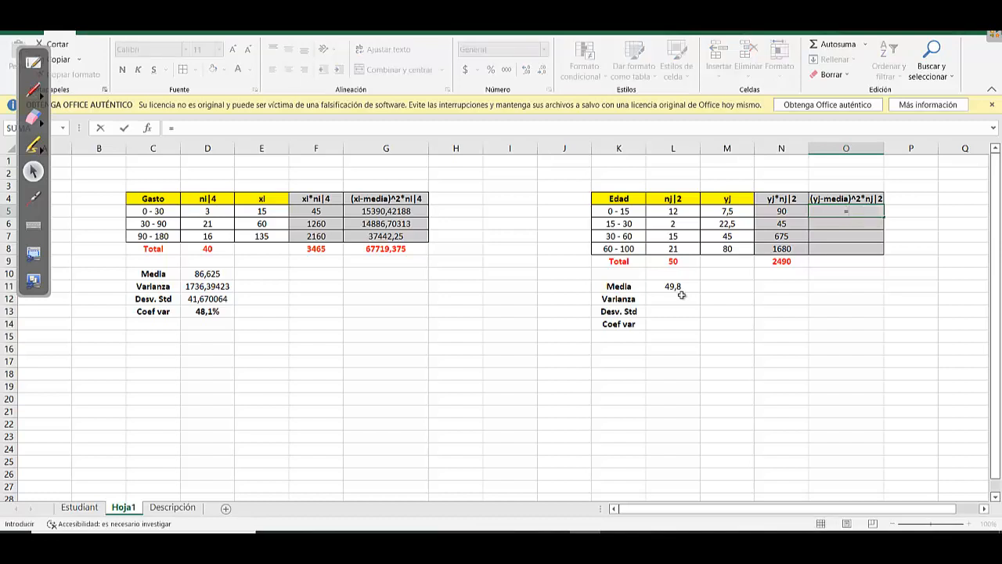
type("(")
left_click(727, 211)
type("-")
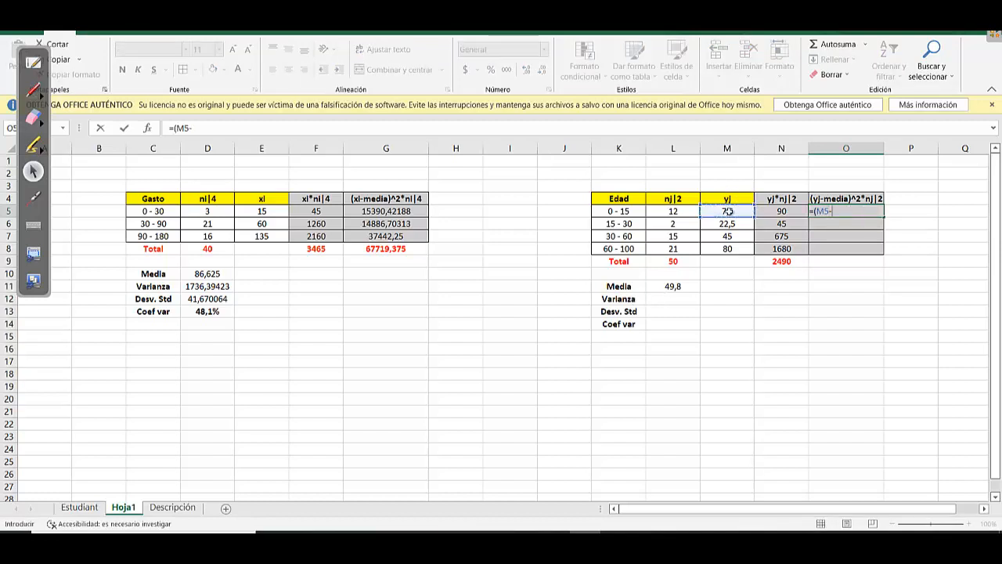
left_click(668, 284)
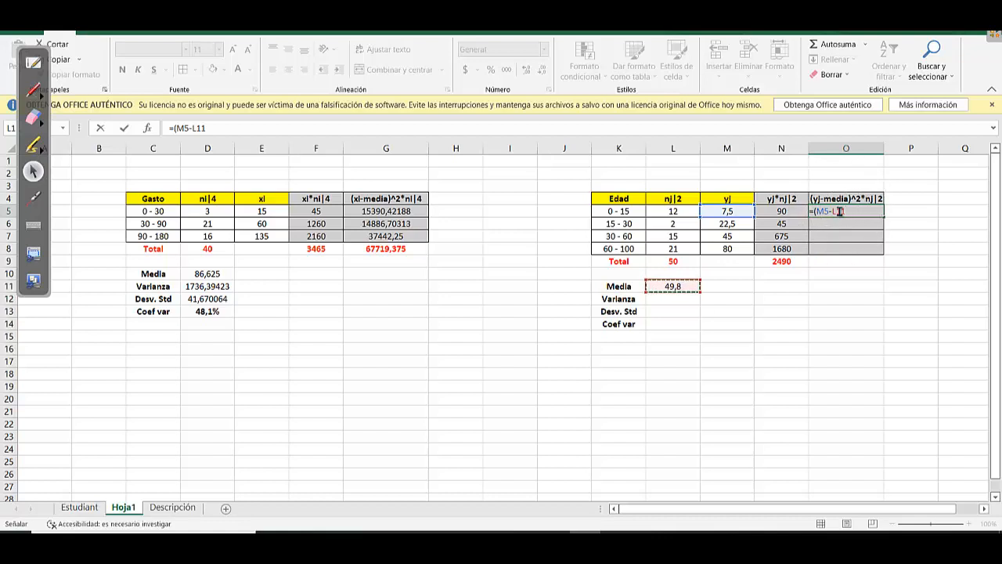
key("F4")
type(")")
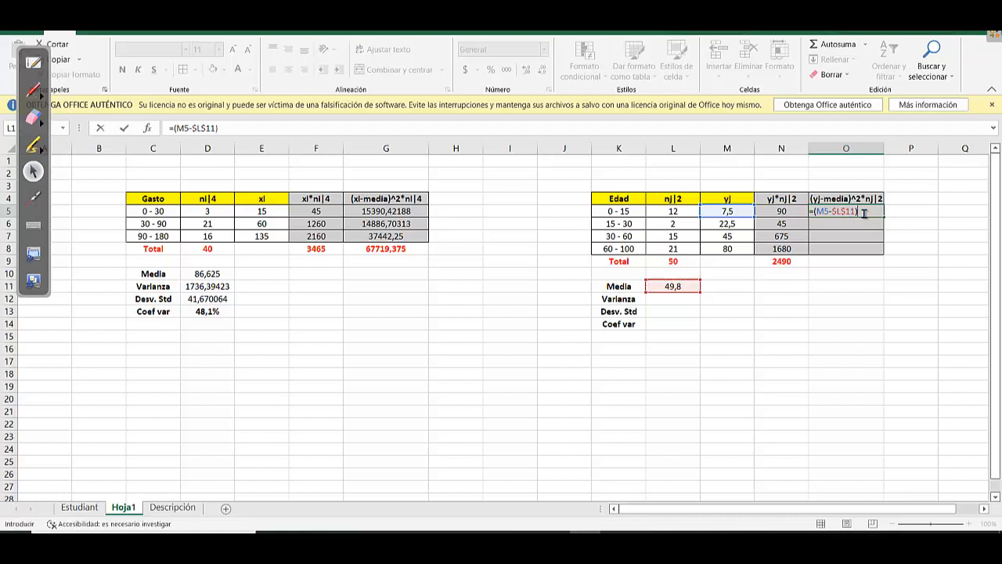
type("^2*")
left_click(682, 213)
key("Return")
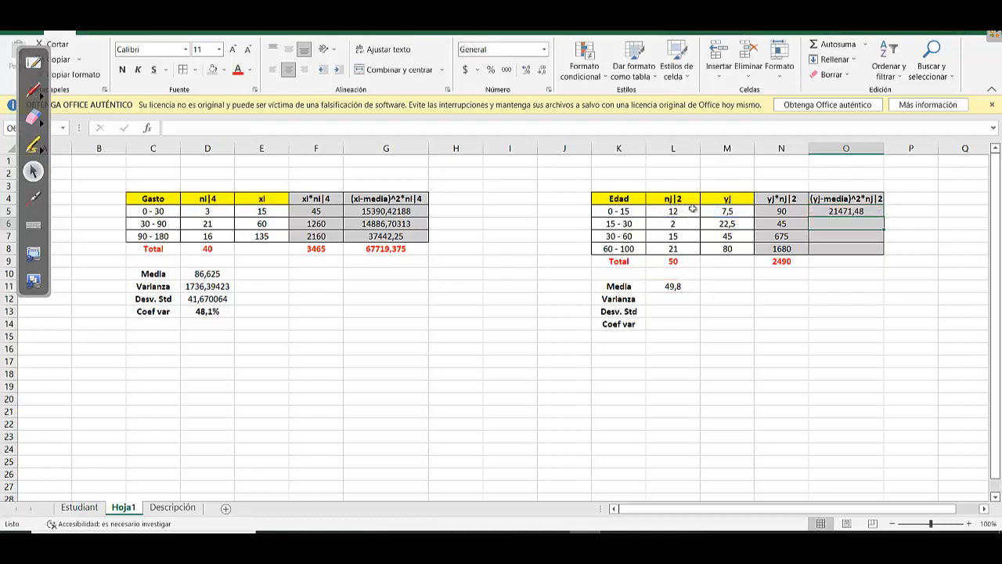
Fill the O5 formula down to O8 and check the cell references in the 60 - 100 row
left_click(846, 207)
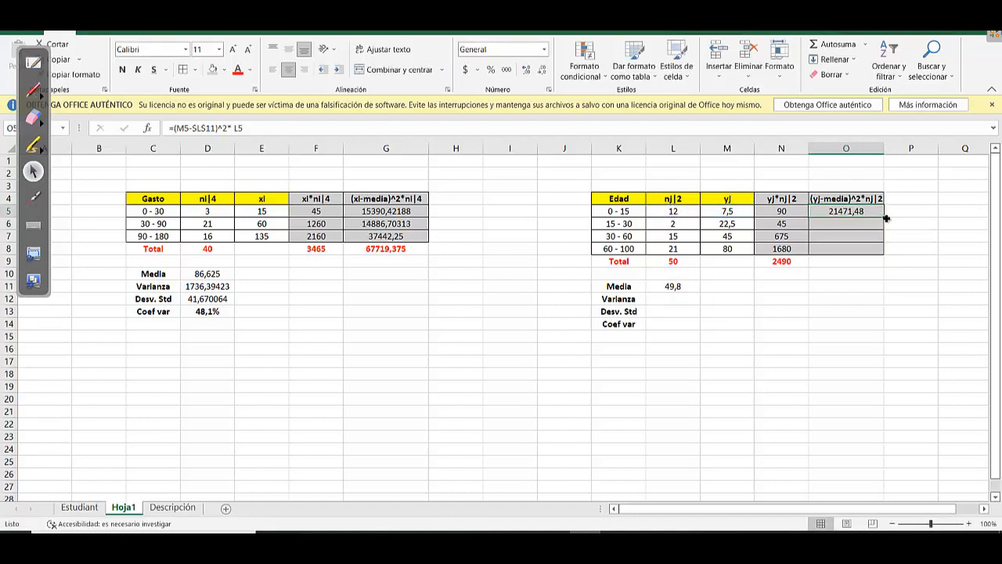
left_click_drag(886, 219, 887, 249)
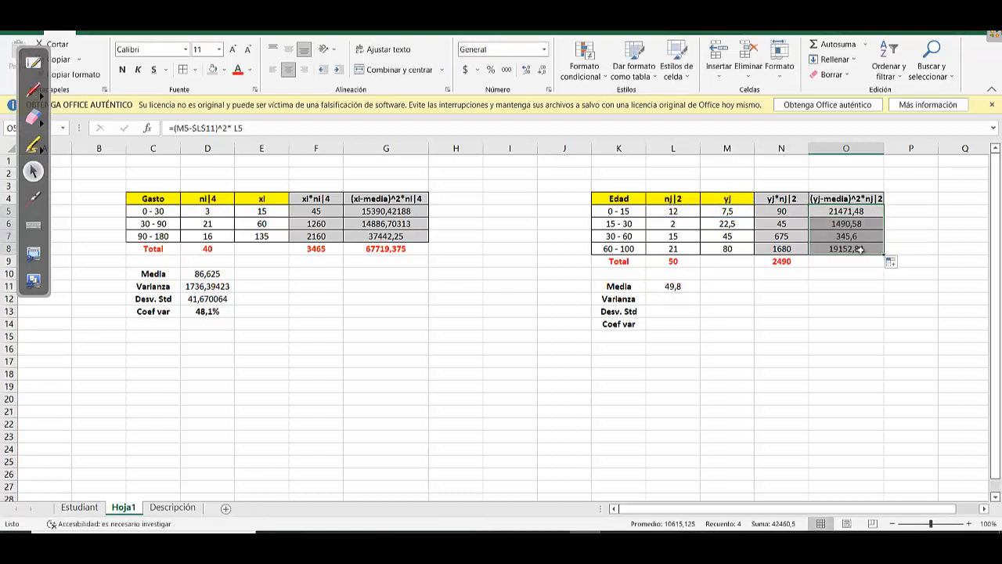
double_click(858, 248)
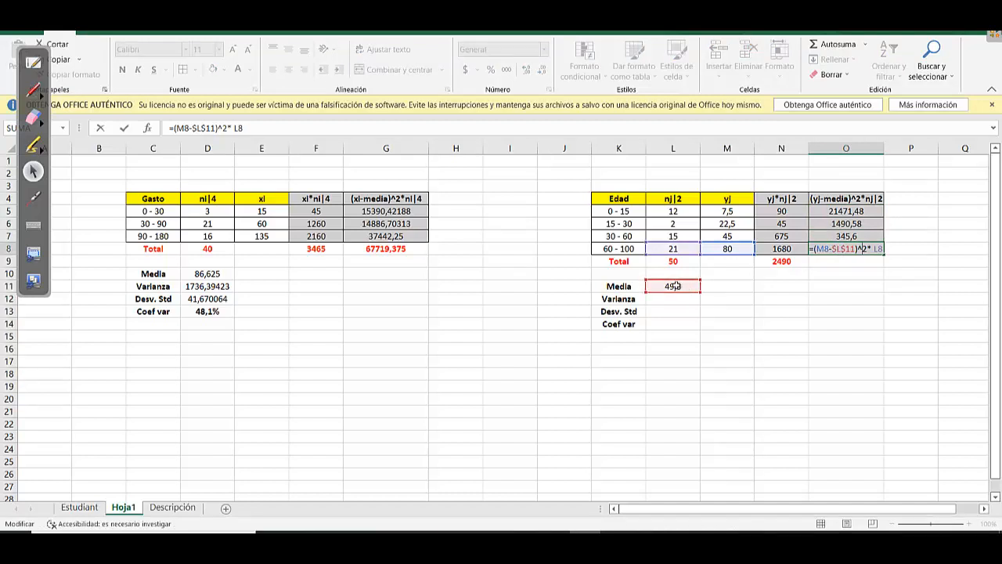
key("Escape")
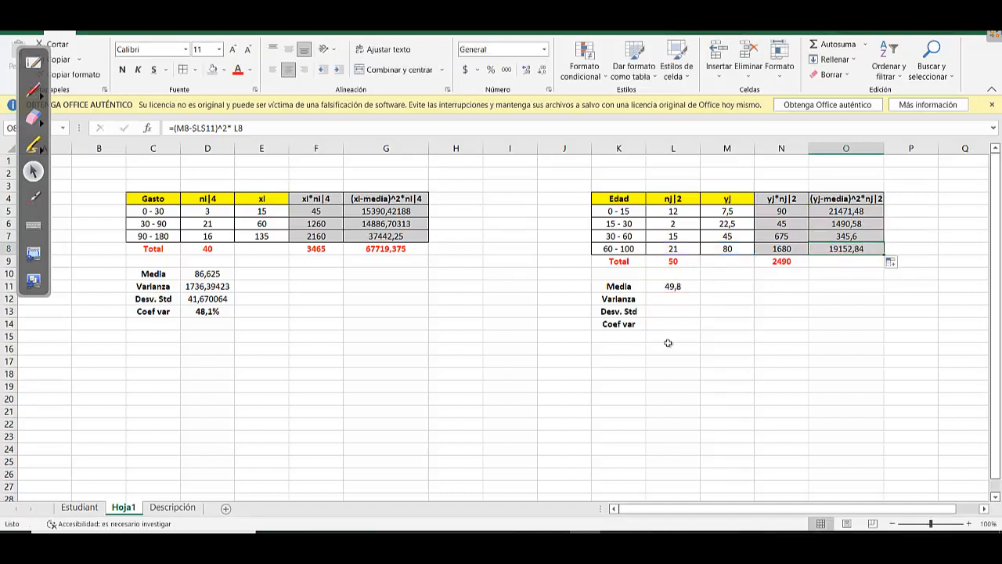
Extend the yj*nj|2 total formula from N9 to O9 to sum the (yj-media)^2*nj|2 column
left_click(795, 262)
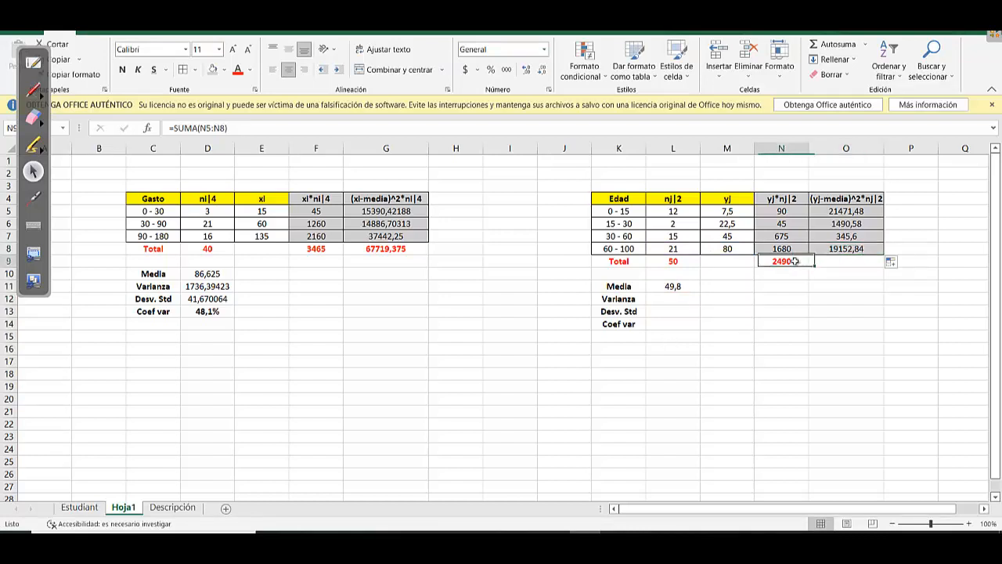
left_click_drag(803, 266, 853, 268)
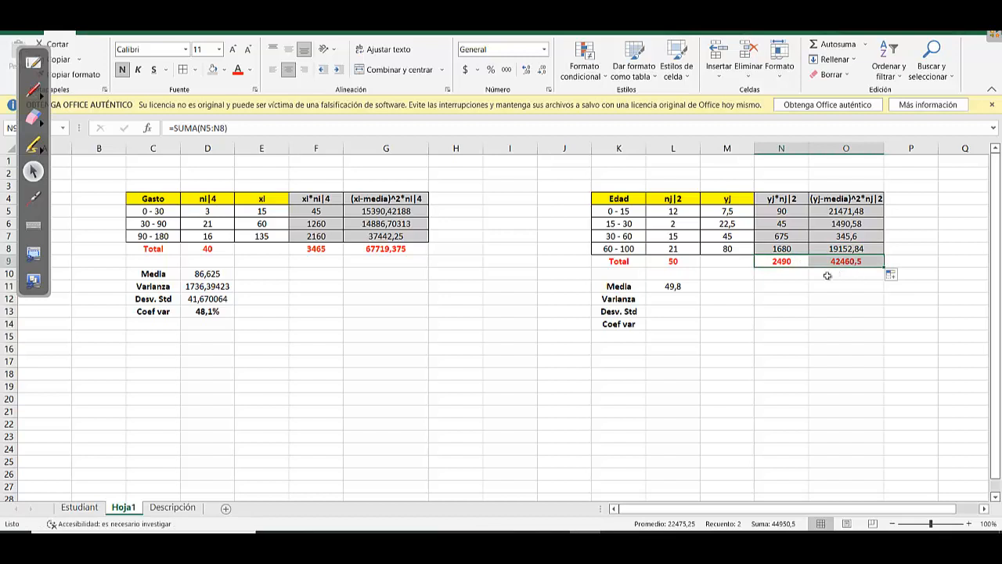
left_click(850, 260)
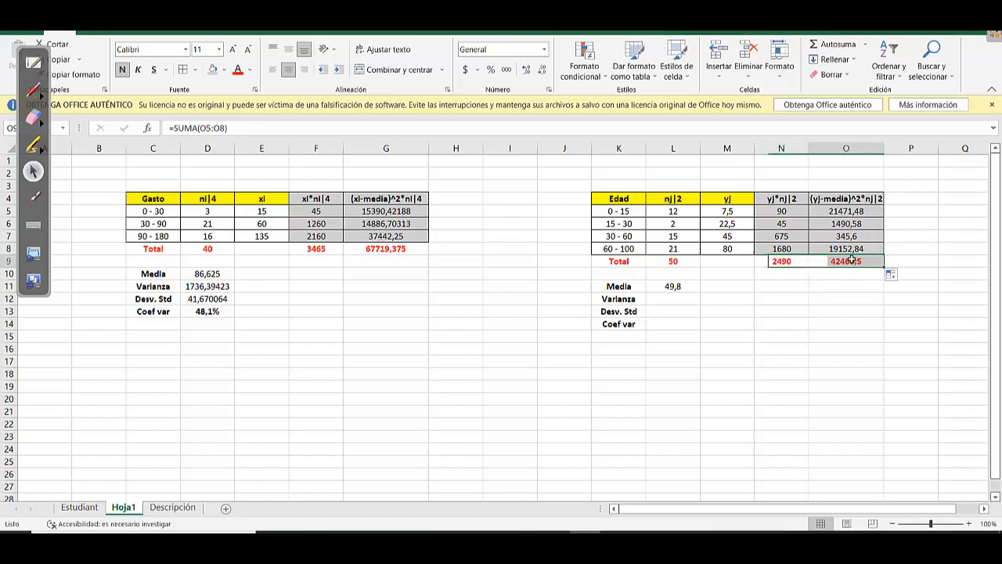
Calculate the Varianza of the Edad table in L12 with the formula =O9/(L9-1)
left_click(693, 296)
type("=")
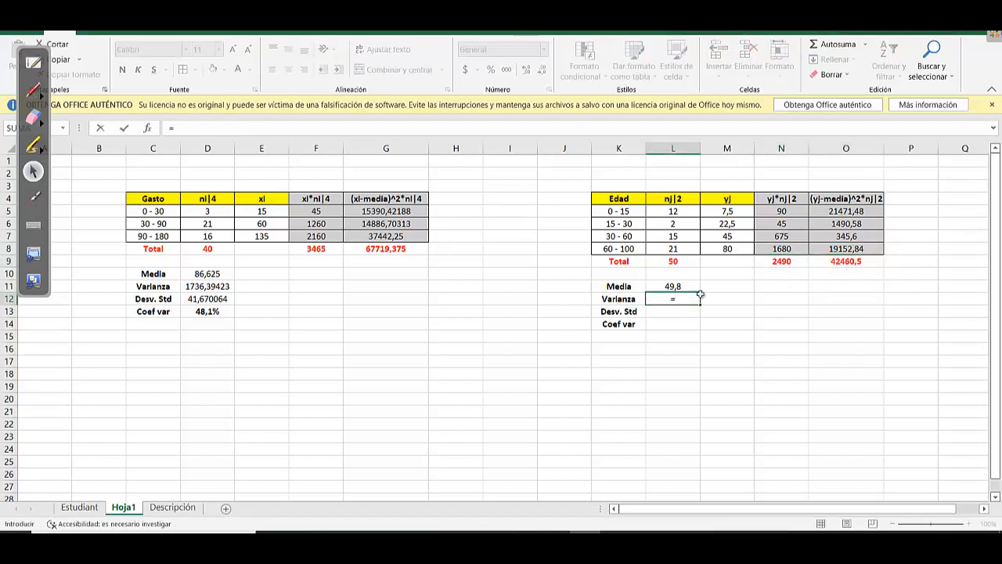
left_click(820, 261)
type("/(")
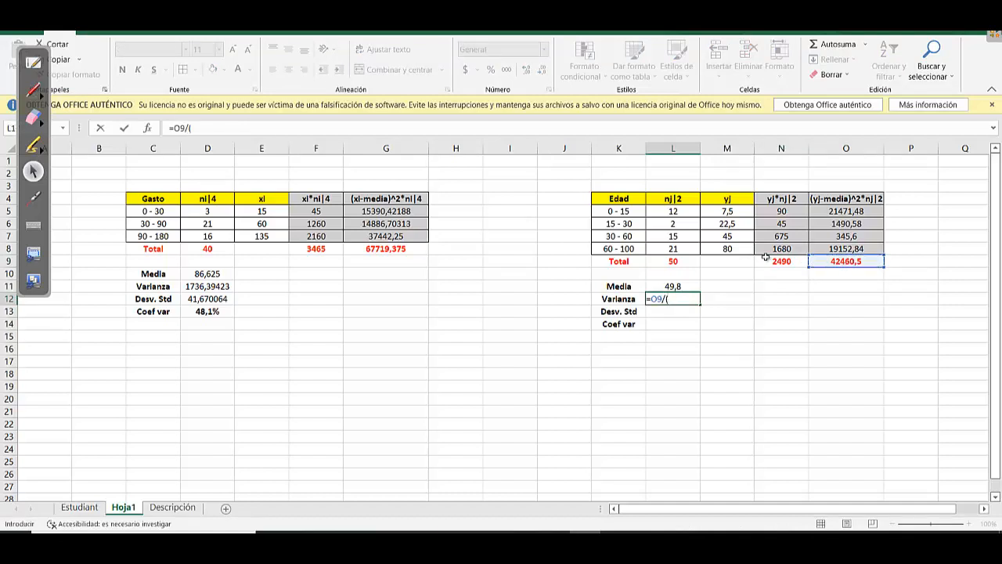
left_click(671, 261)
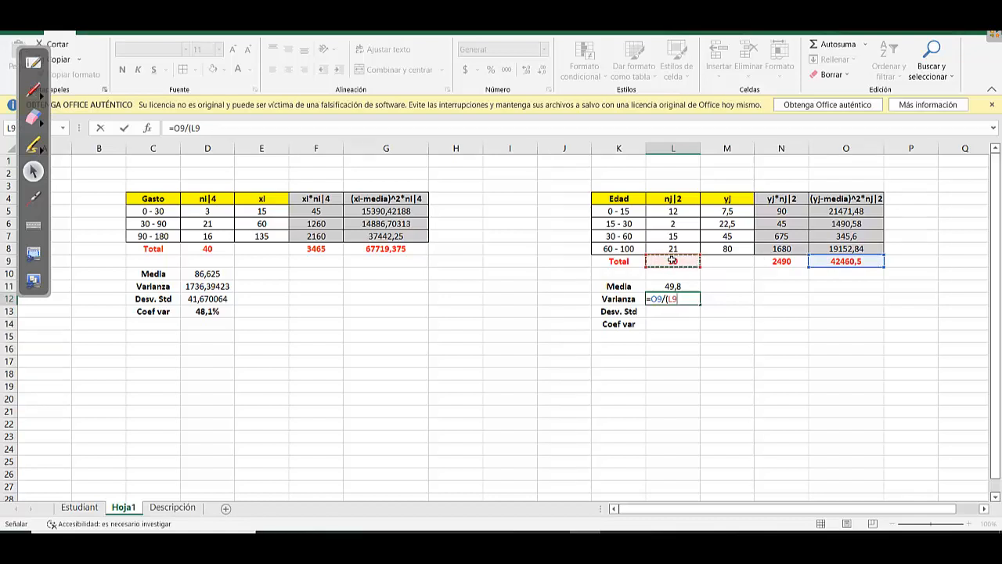
type("-")
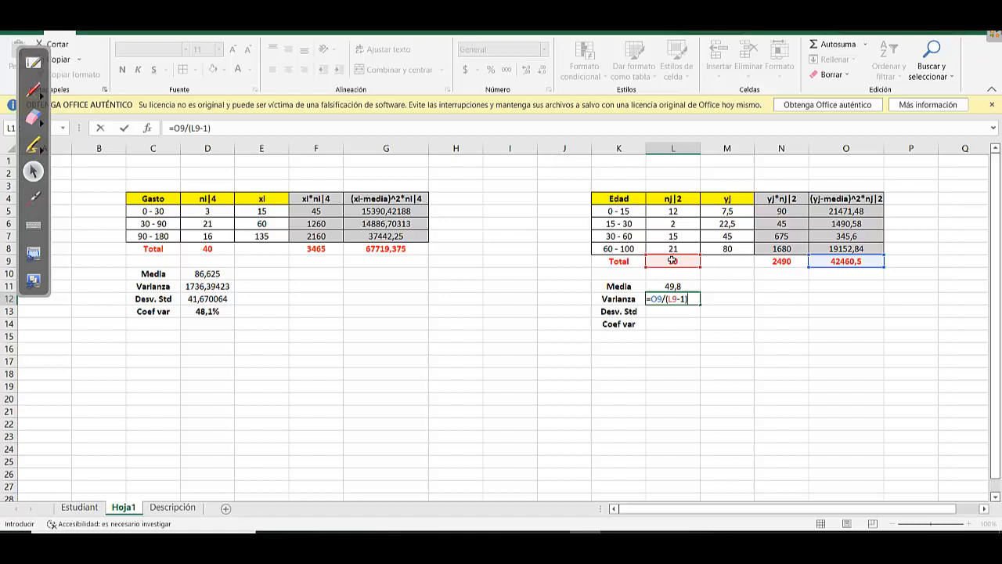
type("1)")
key("Return")
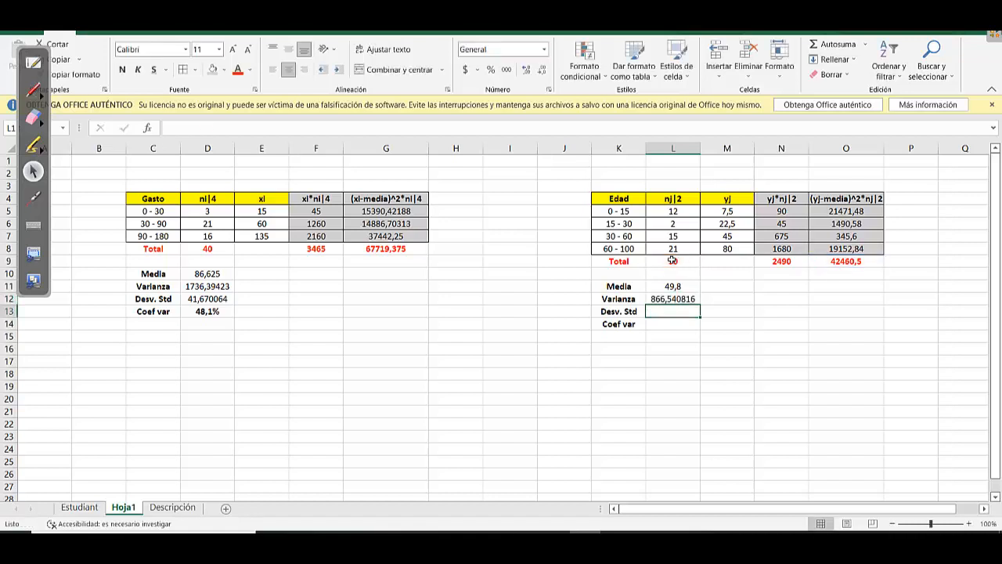
Calculate the Desv. Std of the Edad table in L13 with the formula =RAIZ(L12)
type("=r")
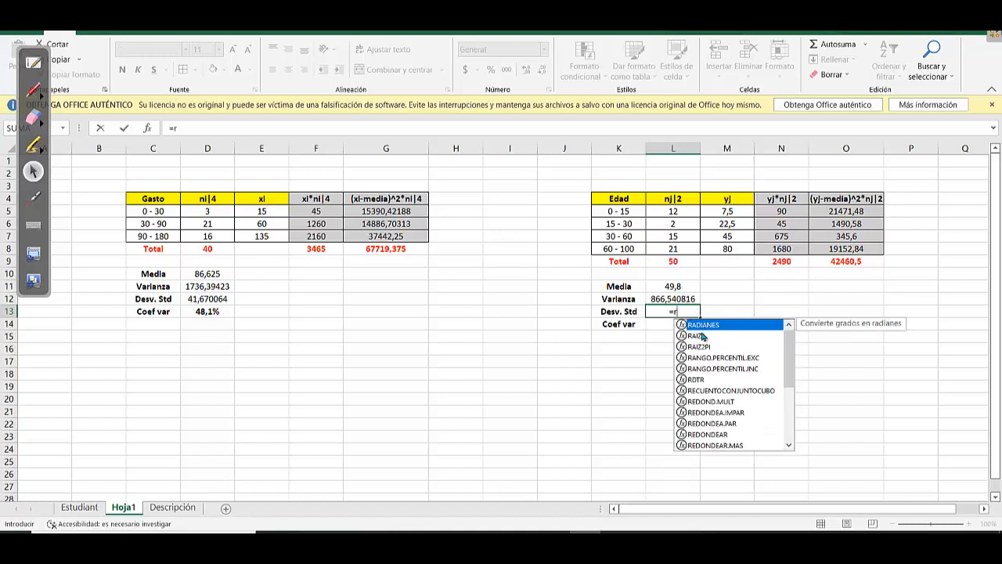
double_click(699, 335)
left_click(678, 299)
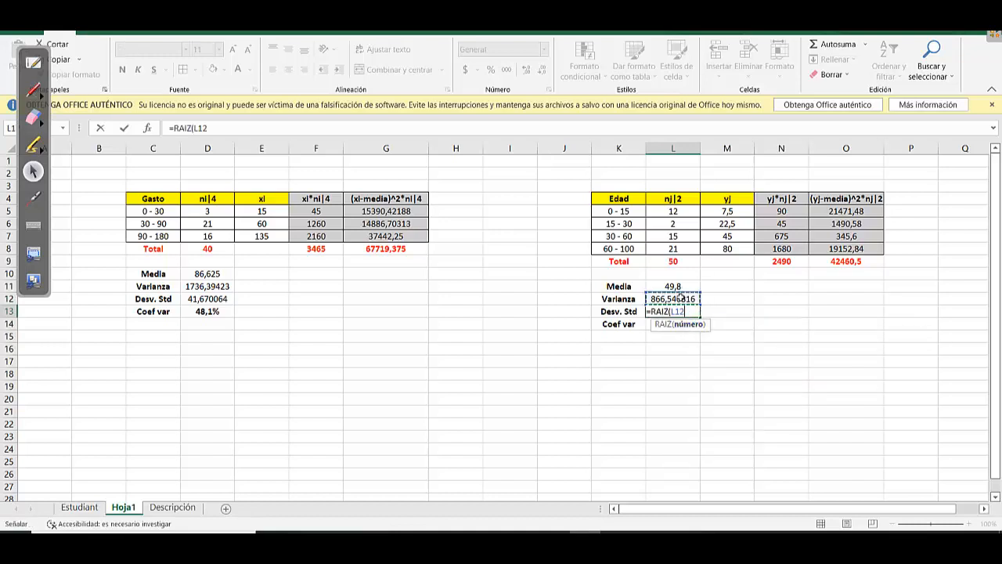
type(")")
key("Return")
Calculate the Coef var of the Edad table in L14 with the formula =L13/L11
type("=")
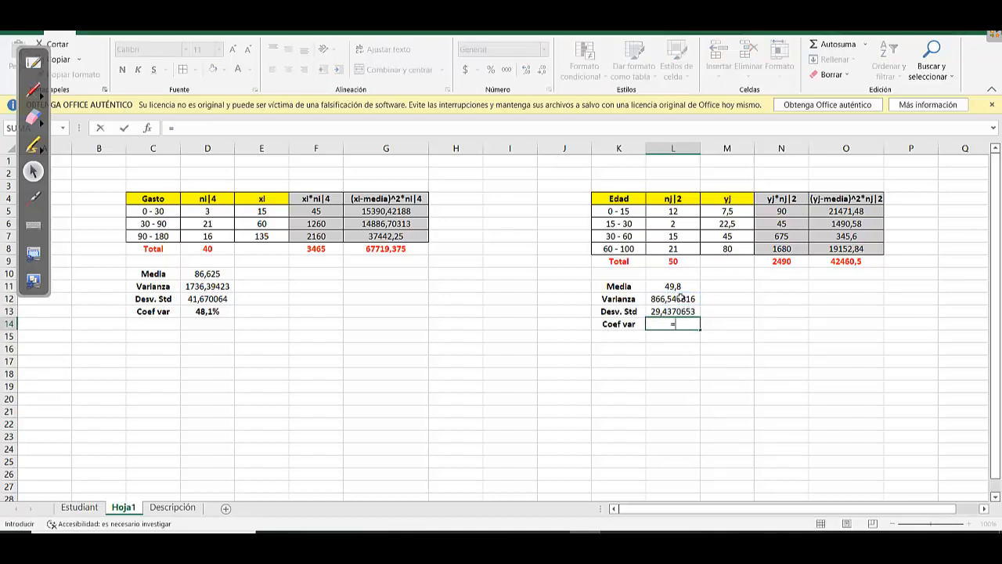
left_click(668, 311)
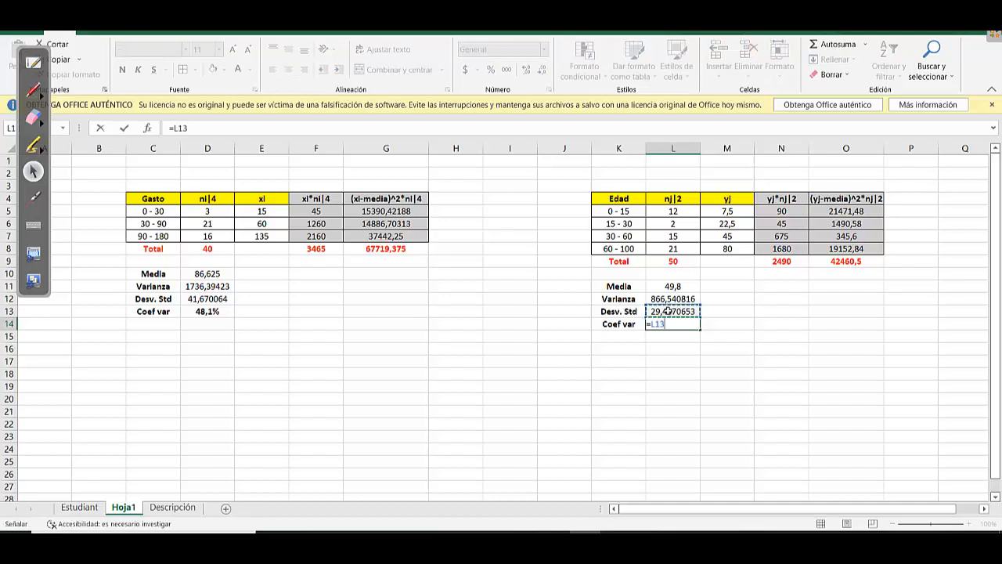
type("/")
left_click(665, 287)
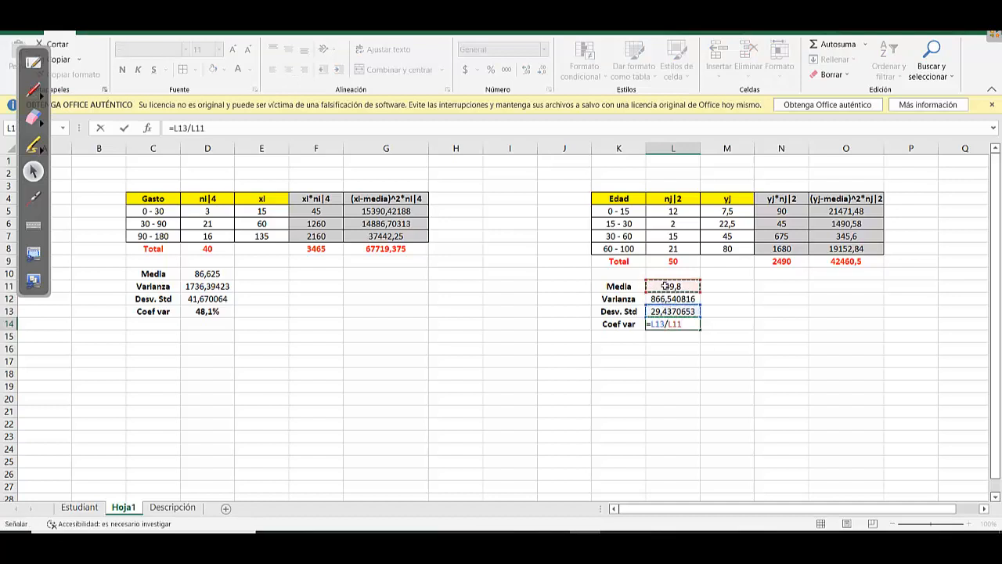
key("Return")
Format the Edad table's Coef var result in L14 as a percentage with one decimal place
left_click(661, 324)
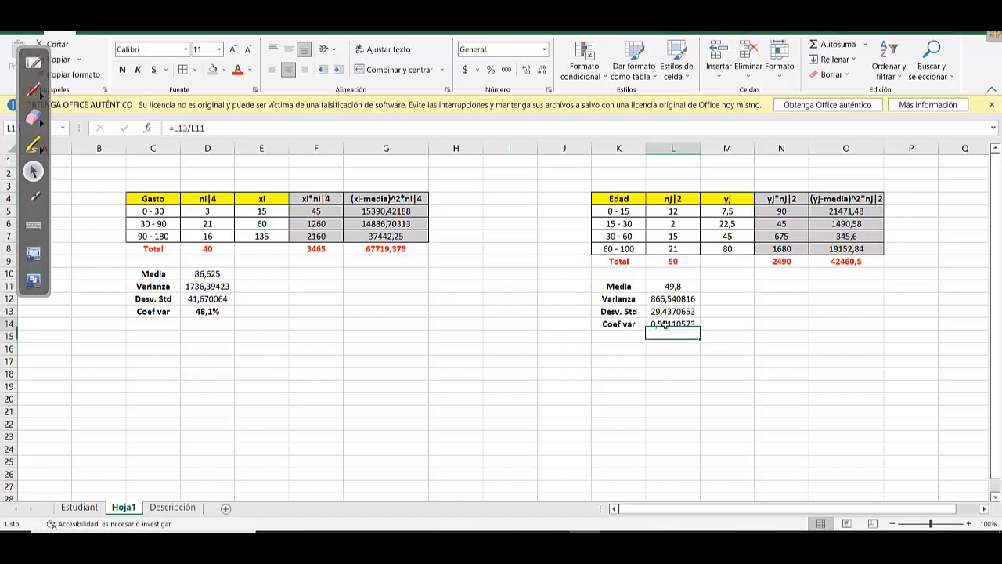
left_click(491, 70)
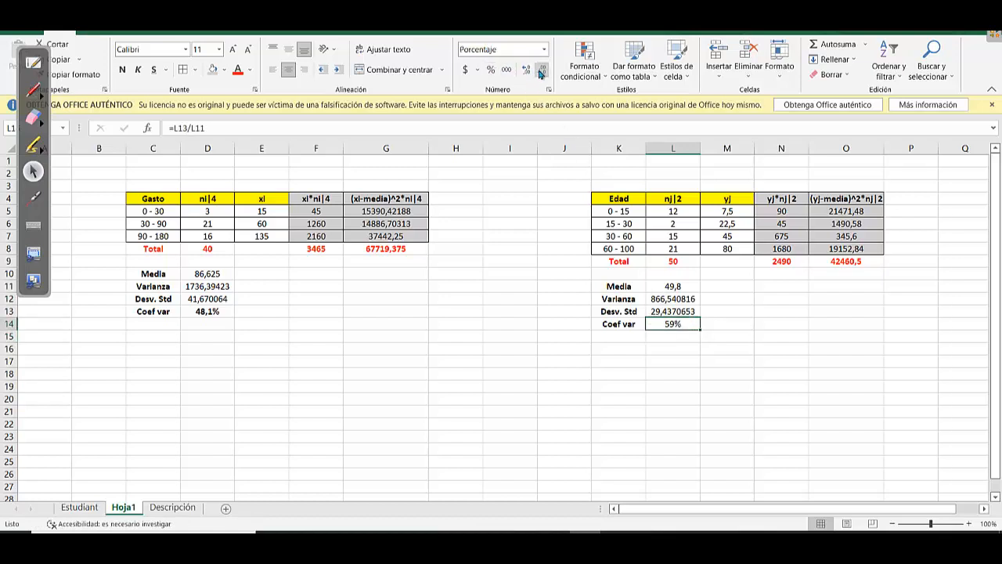
left_click(531, 71)
left_click(507, 170)
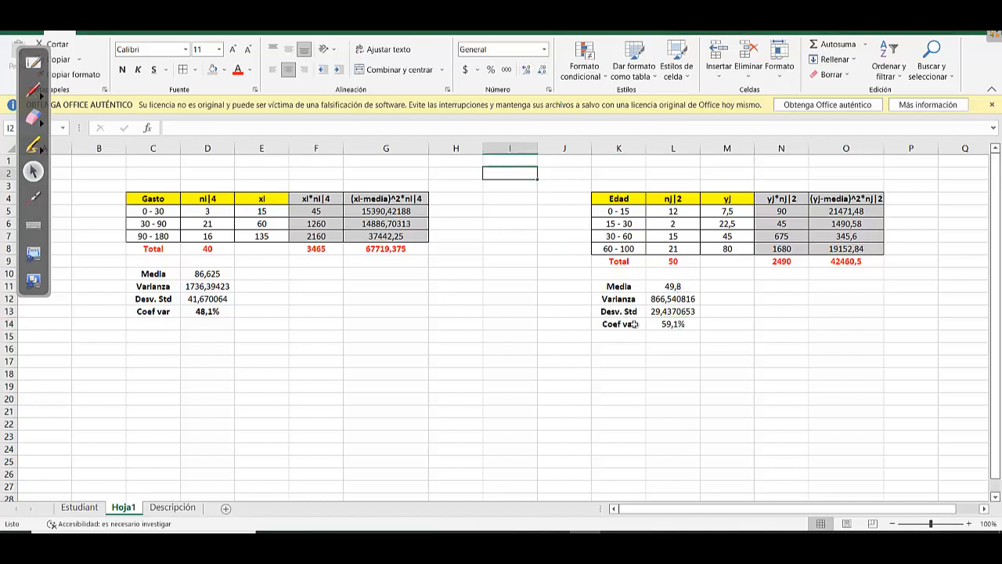
left_click(657, 328)
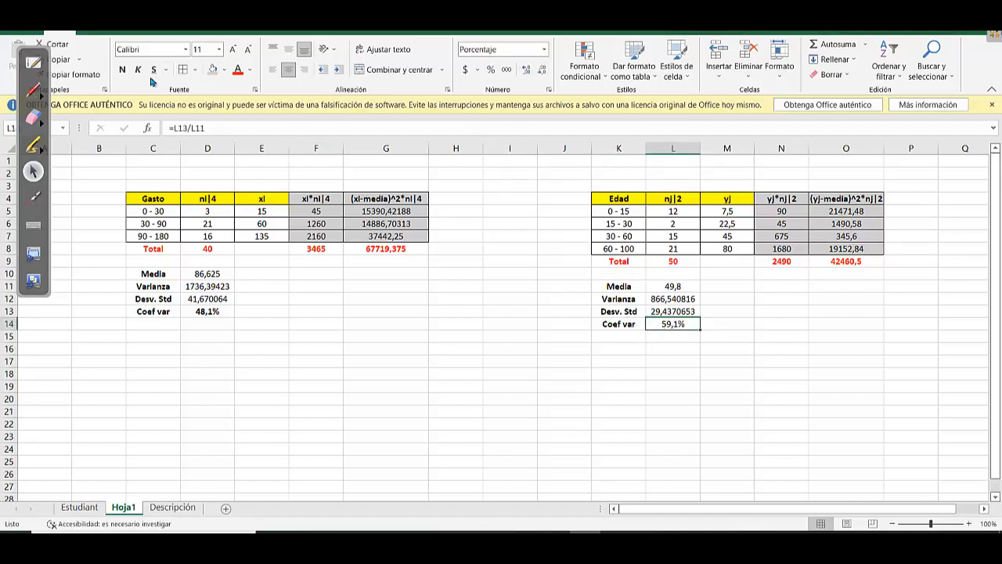
Make the Edad table's Coef var result in L14 bold
left_click(122, 70)
left_click(758, 247)
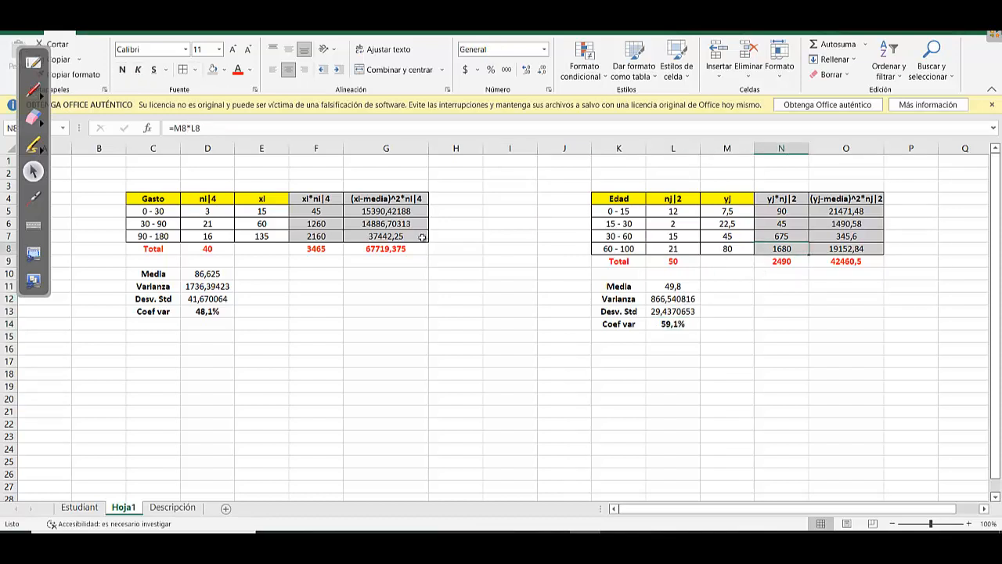
Review the Edad table's Media, Varianza, Desv. Std and Coef var results and compare the Coef var with the Gasto table's
left_click(673, 297)
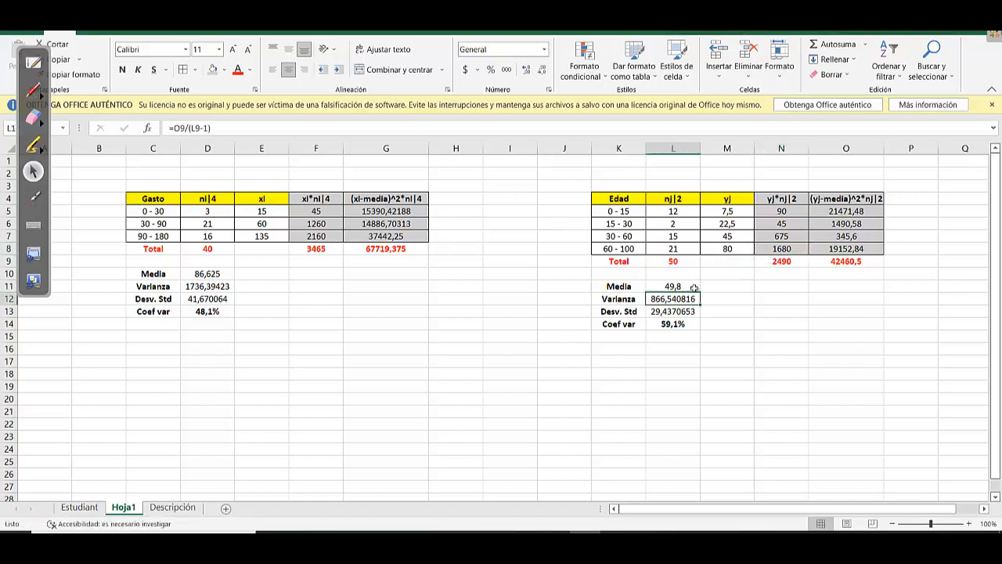
left_click(693, 287)
left_click(694, 300)
left_click(692, 309)
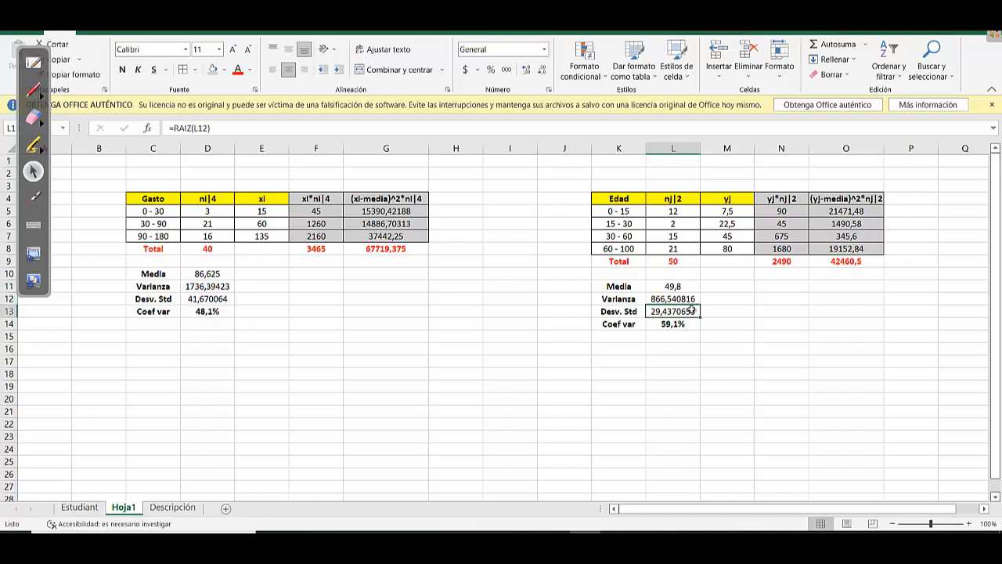
left_click(683, 324)
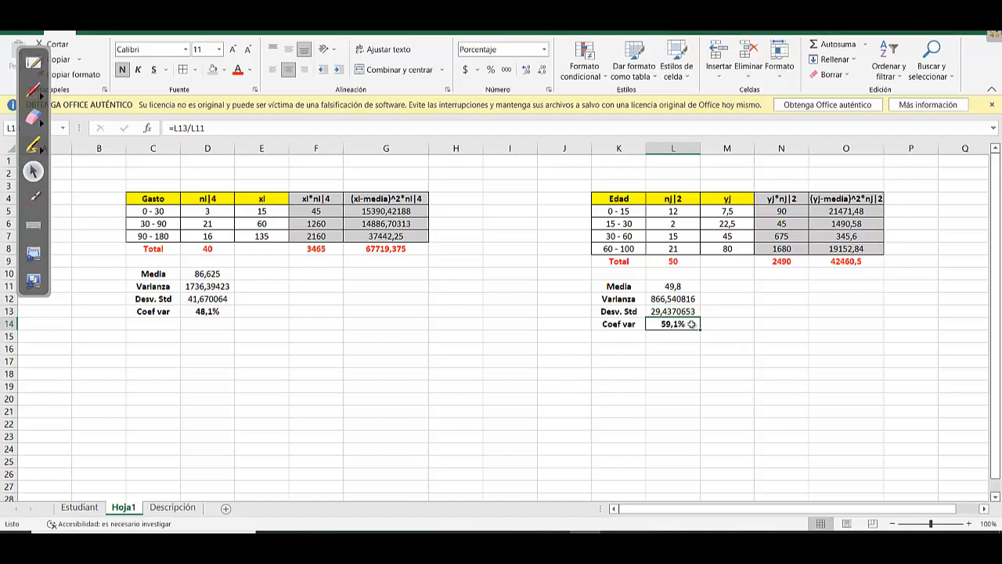
left_click(209, 311)
left_click(802, 308)
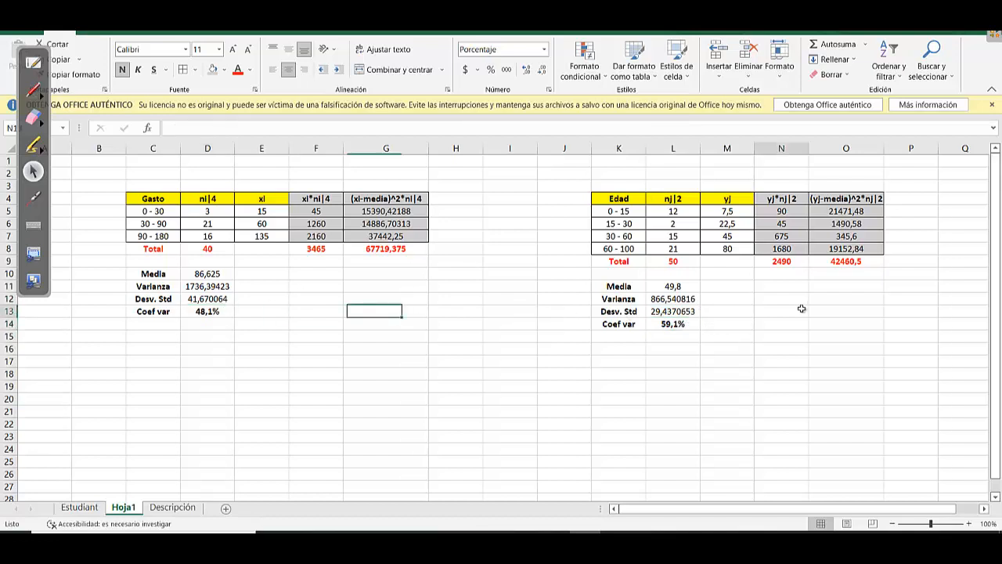
left_click(687, 295)
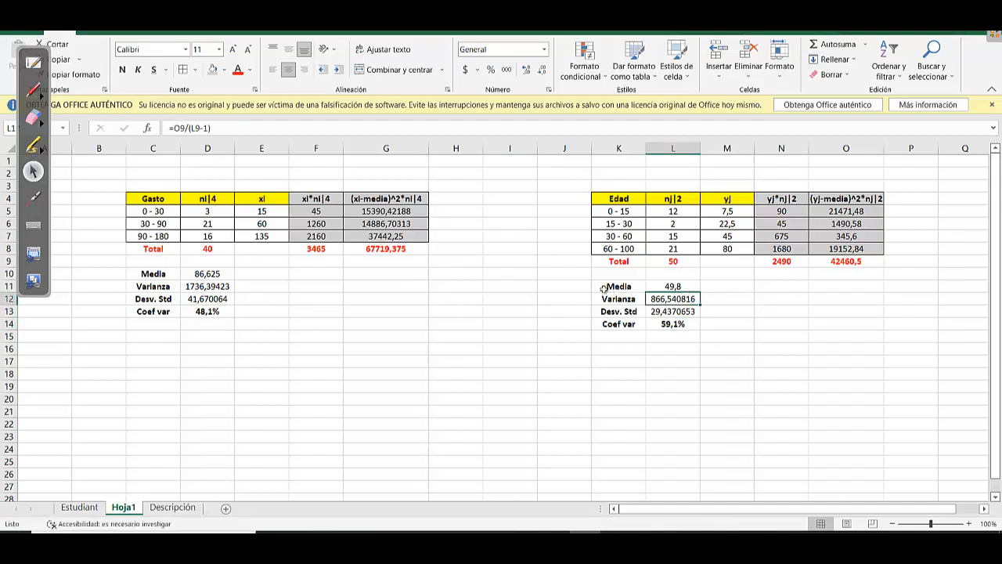
left_click(554, 291)
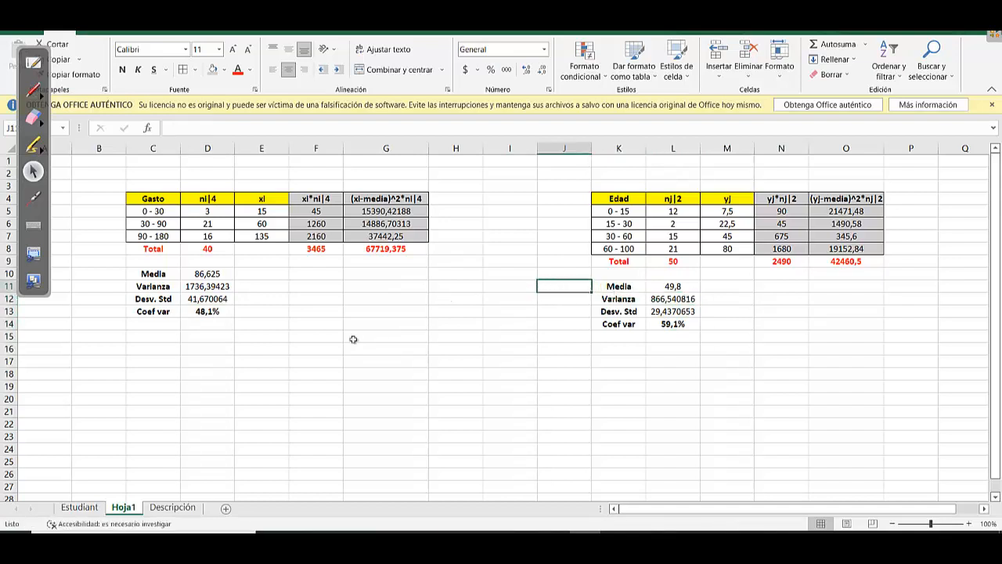
Show the Estudiant sheet and dismiss the Office licence warning
left_click(79, 506)
left_click(454, 249)
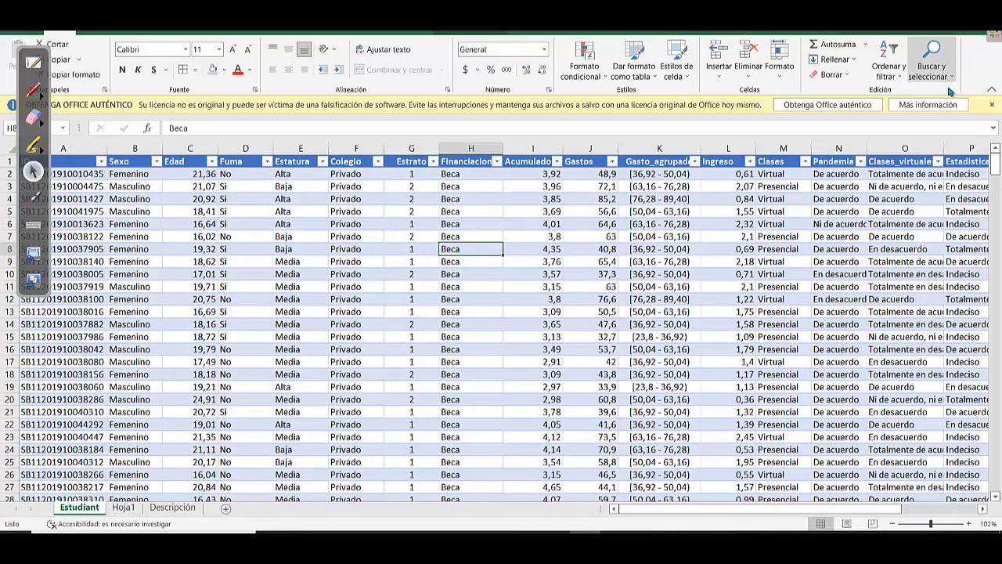
left_click(992, 105)
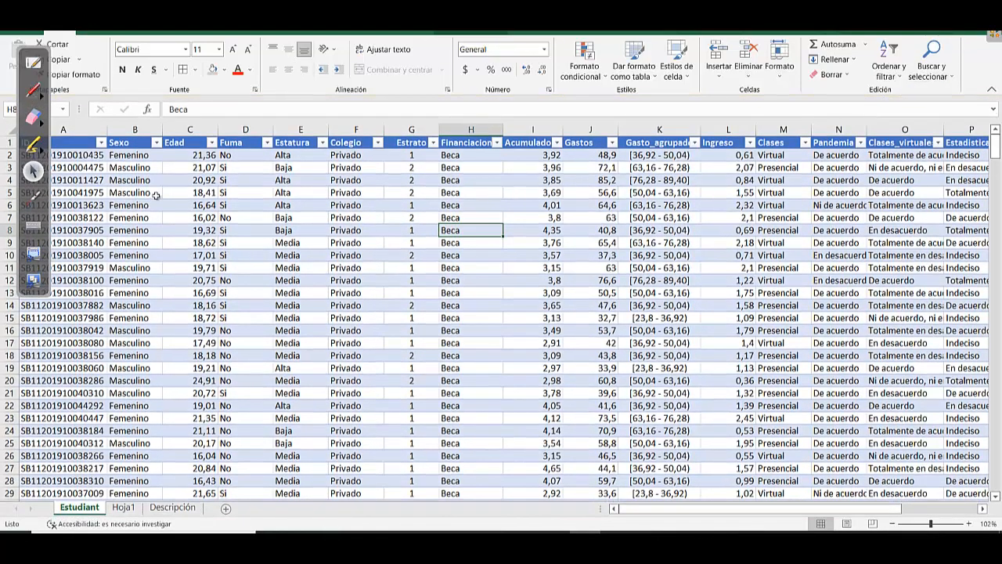
left_click(72, 144)
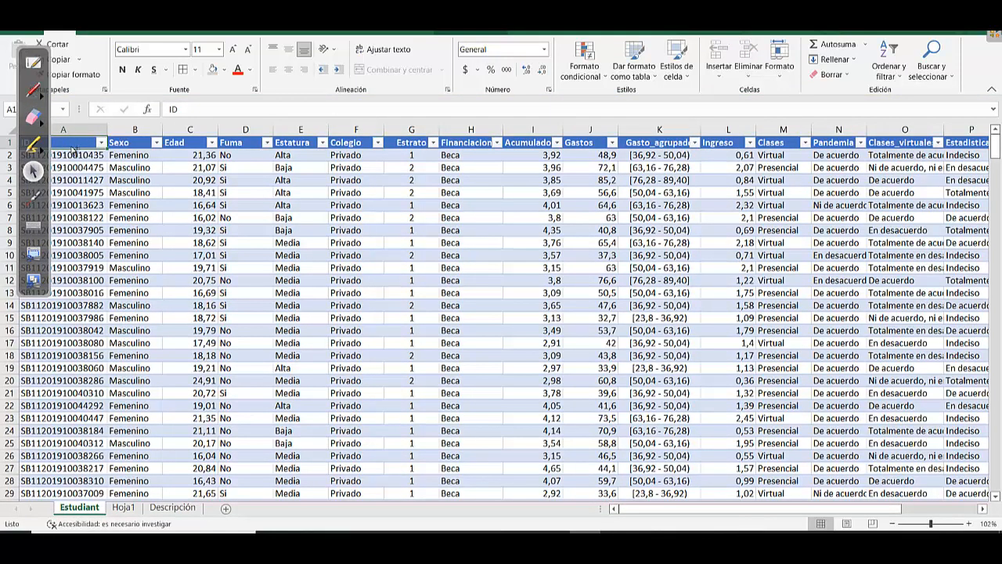
left_click(86, 31)
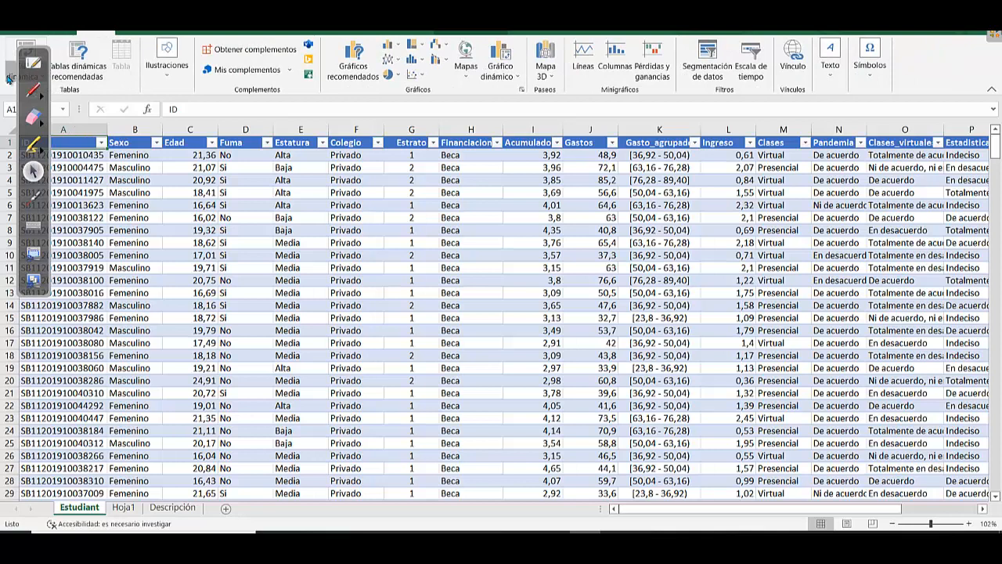
left_click(10, 77)
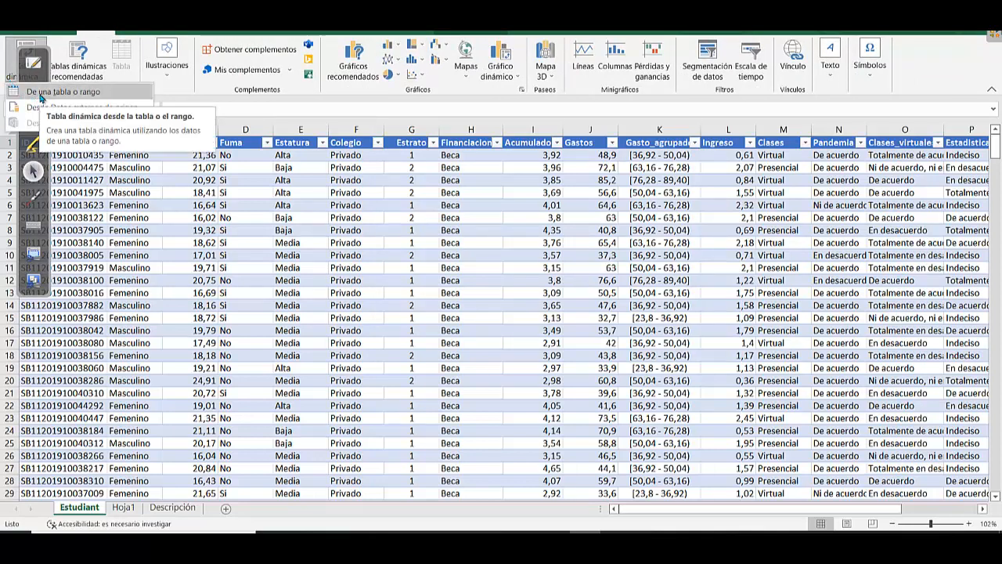
left_click(75, 95)
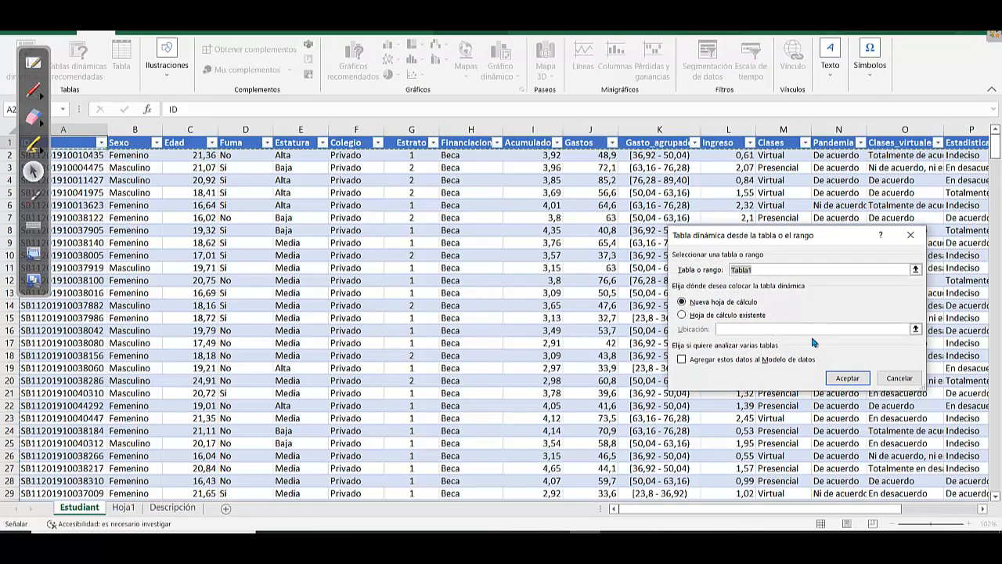
left_click(52, 142)
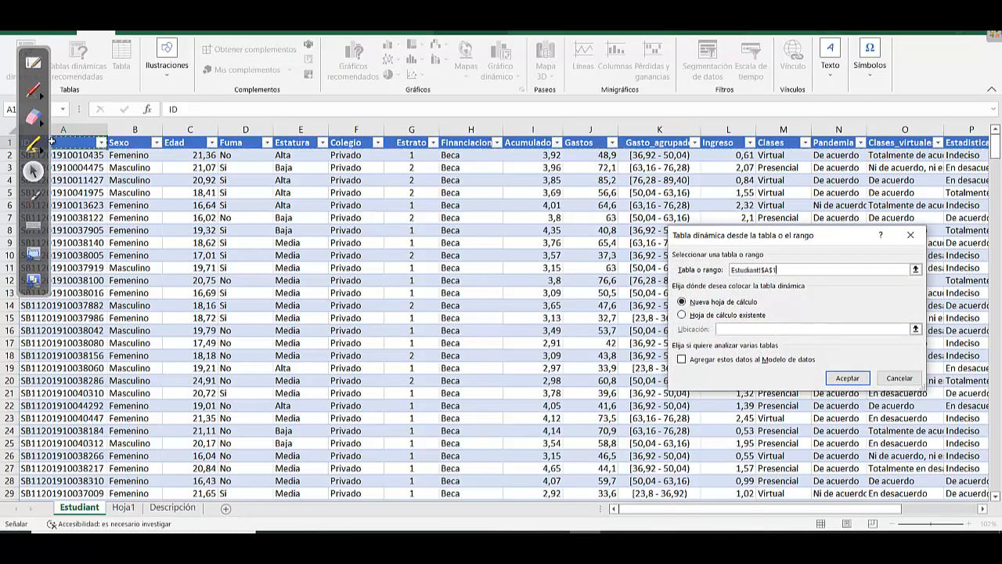
key("Escape")
Move the annotation palette off the ID column and insert a pivot table from Tabla1 on a new worksheet
left_click_drag(47, 140, 257, 186)
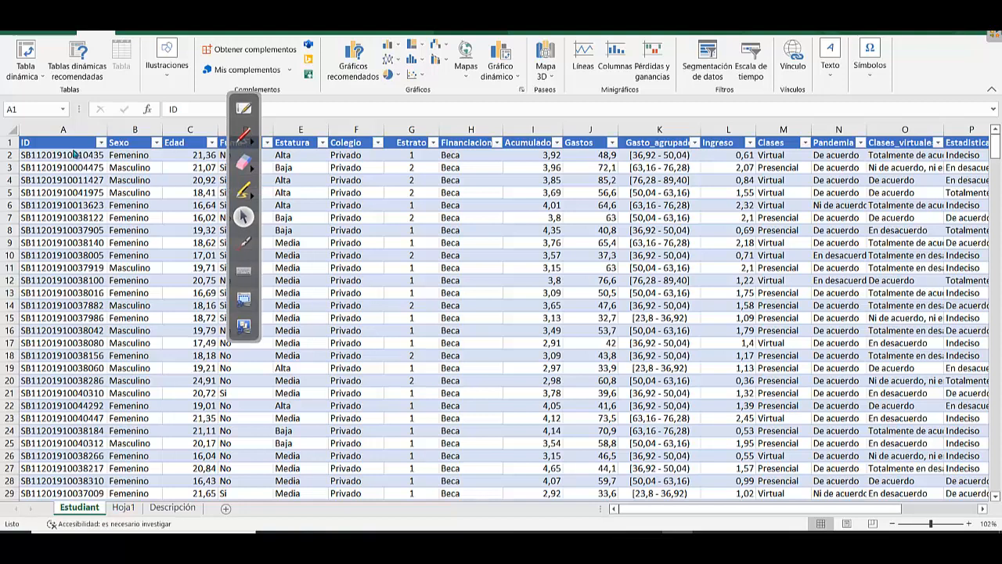
left_click(64, 143)
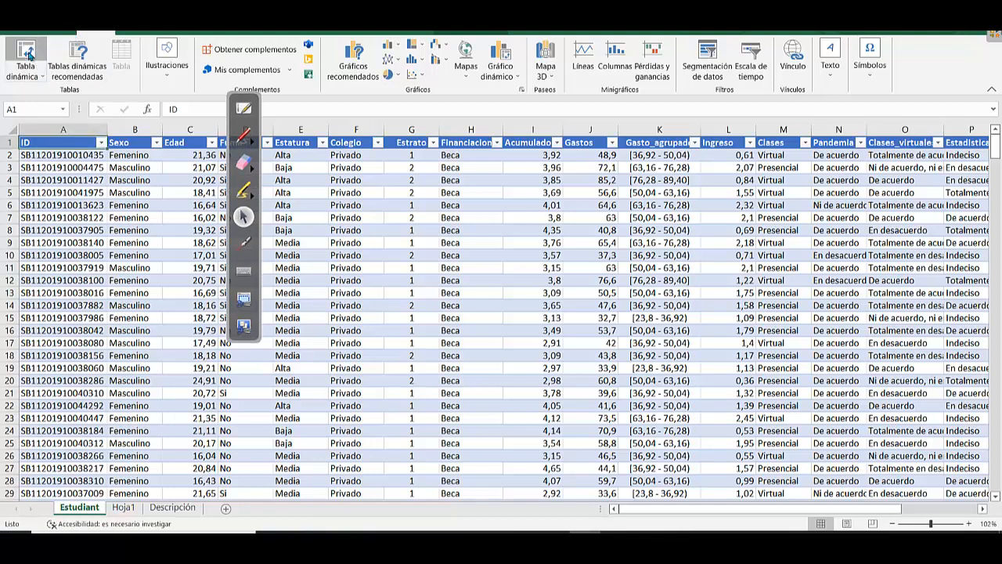
left_click(28, 53)
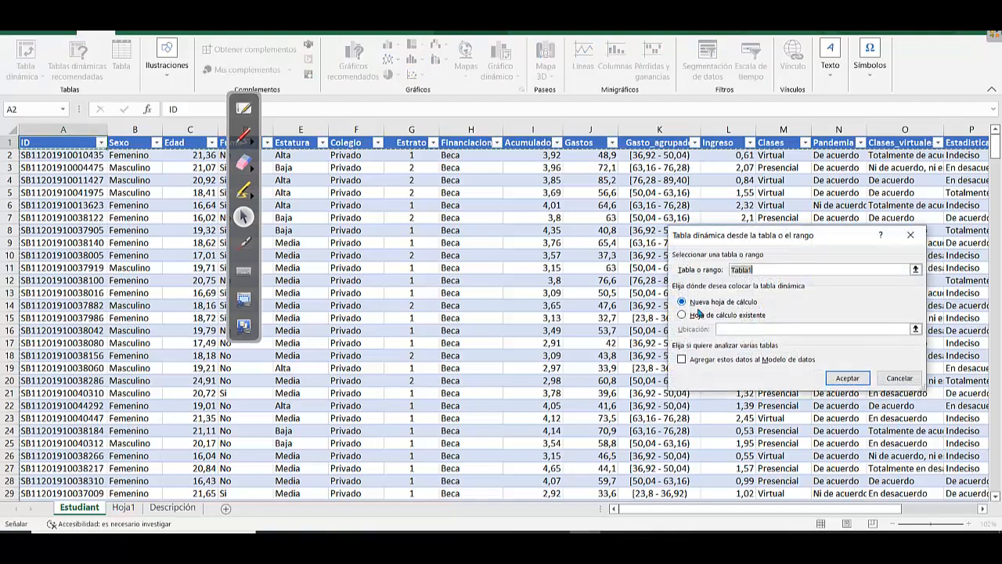
left_click(845, 379)
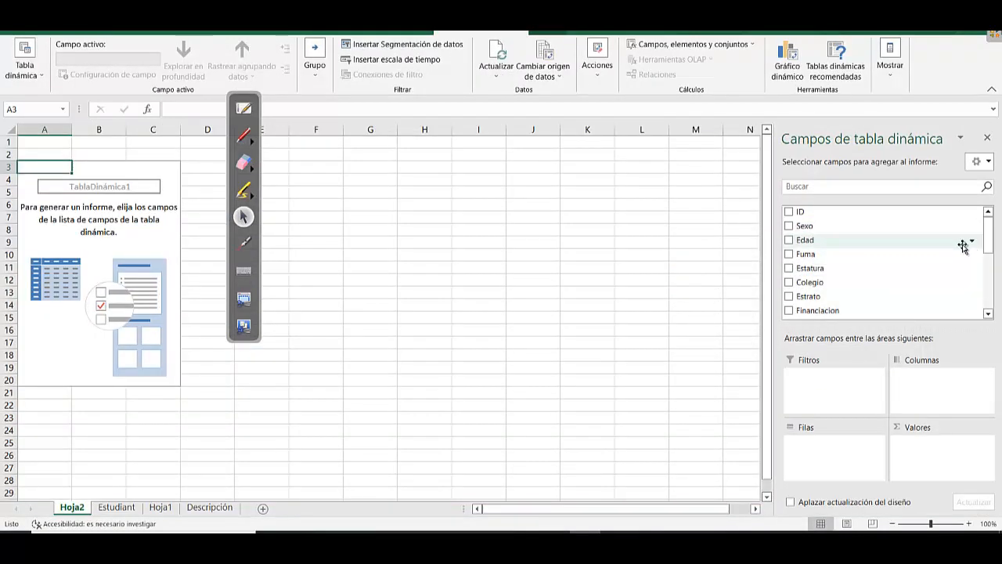
Switch to the whiteboard and review the slide on the mean and variance of conditional distributions
left_click_drag(989, 249, 973, 246)
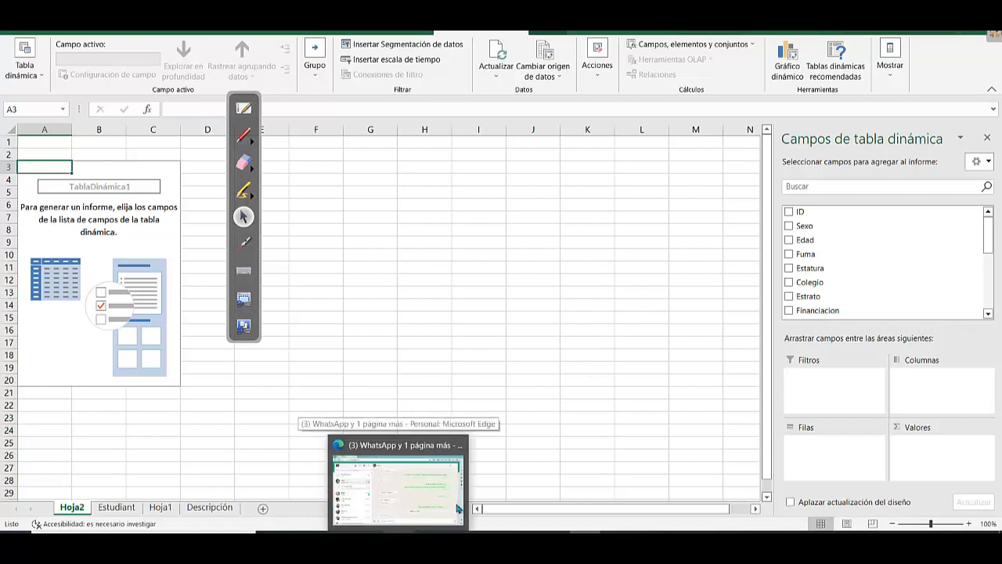
left_click(386, 369)
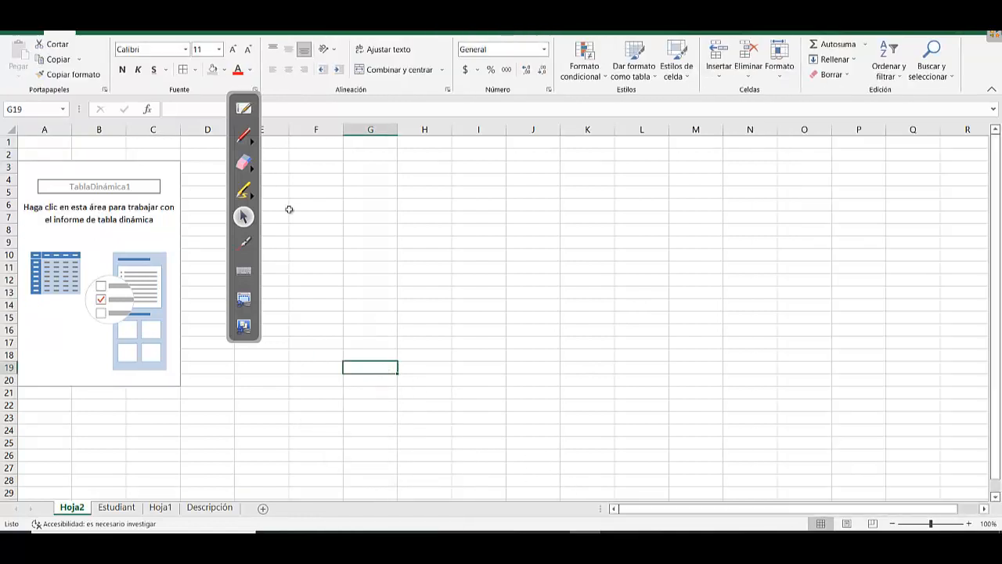
left_click(249, 116)
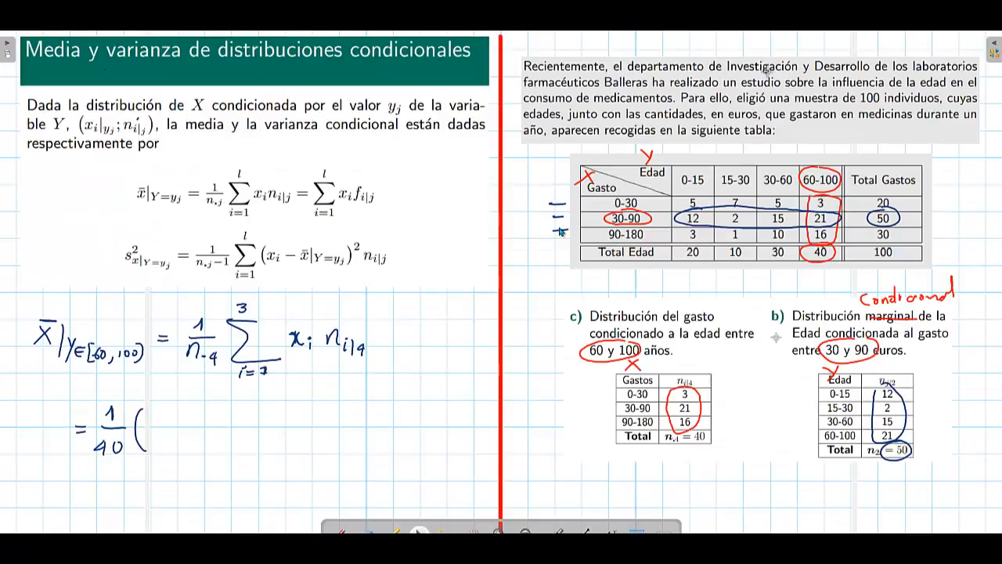
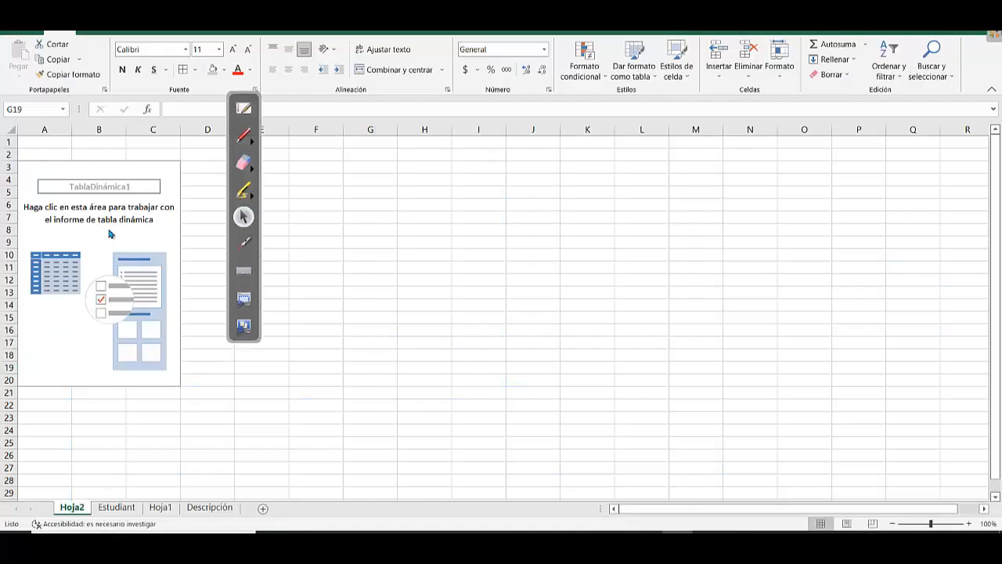
Place the Sexo field in the rows of the empty pivot table on Hoja2
left_click(110, 233)
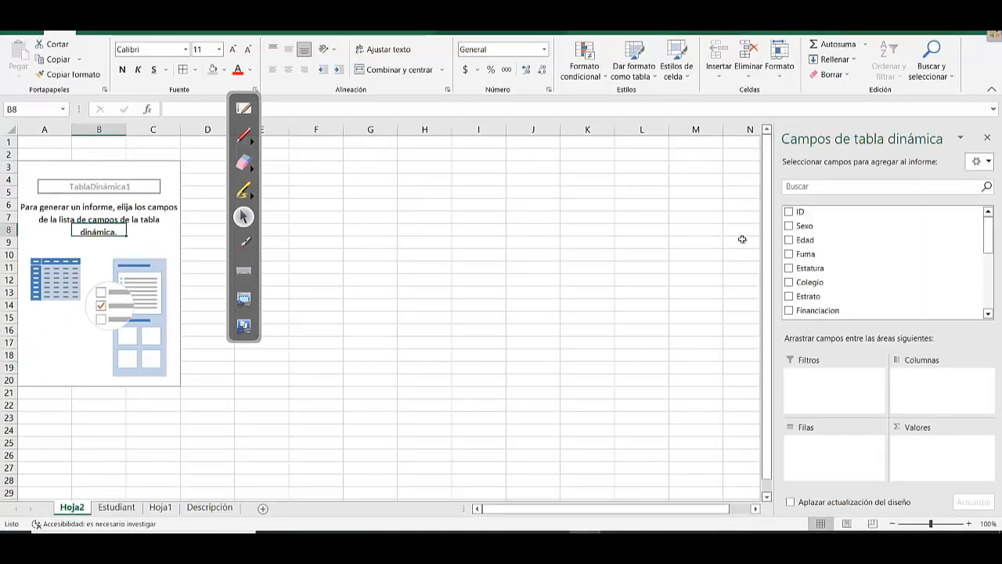
left_click_drag(802, 227, 812, 427)
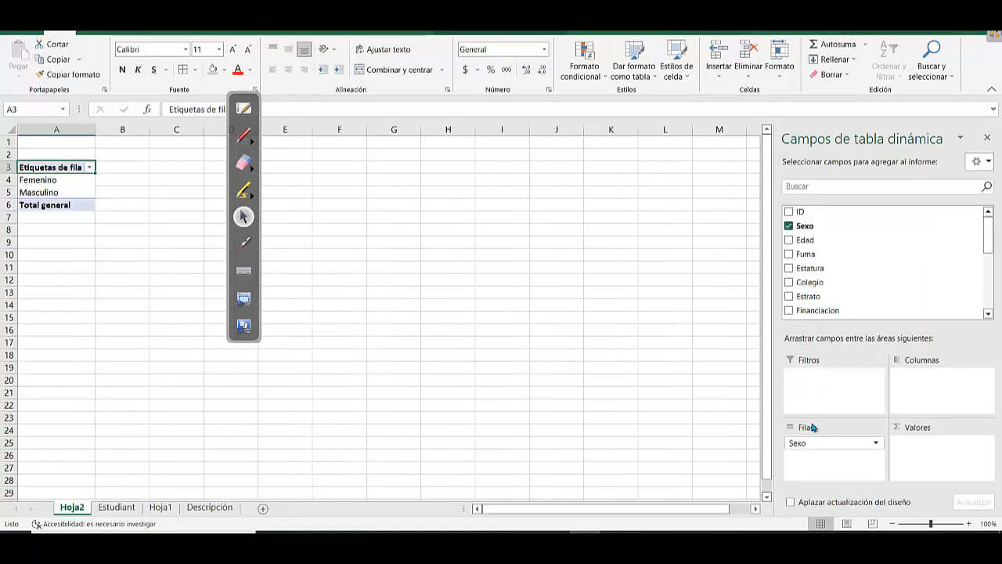
Try the Edad field as the pivot table's columns and values, and take it out again
left_click_drag(802, 240, 917, 396)
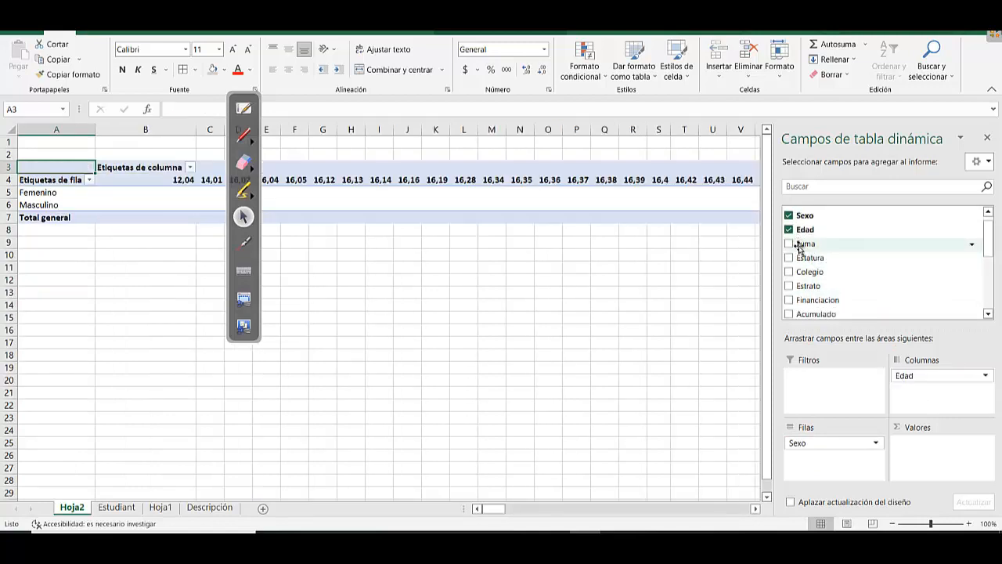
left_click_drag(821, 235, 928, 446)
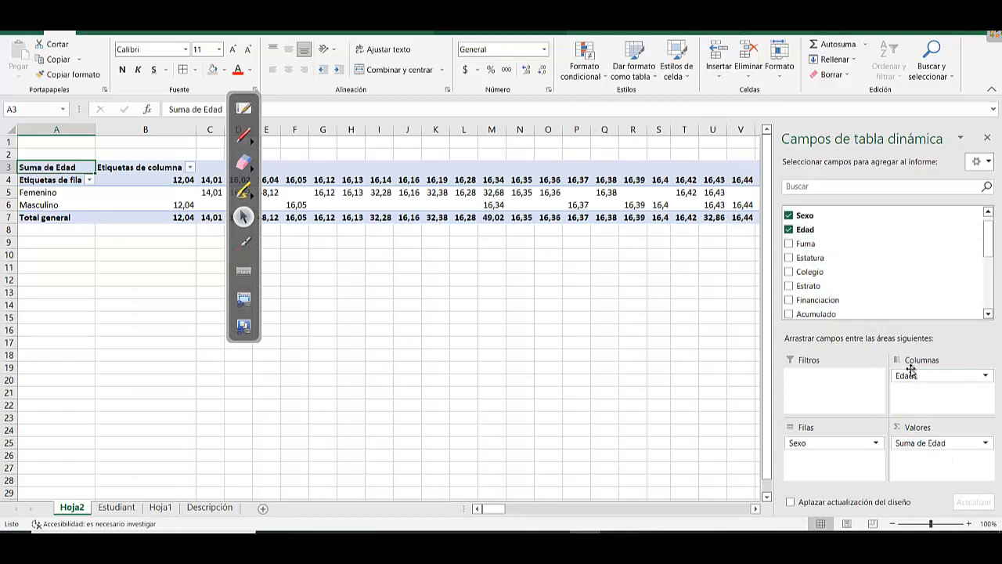
left_click_drag(910, 370, 820, 231)
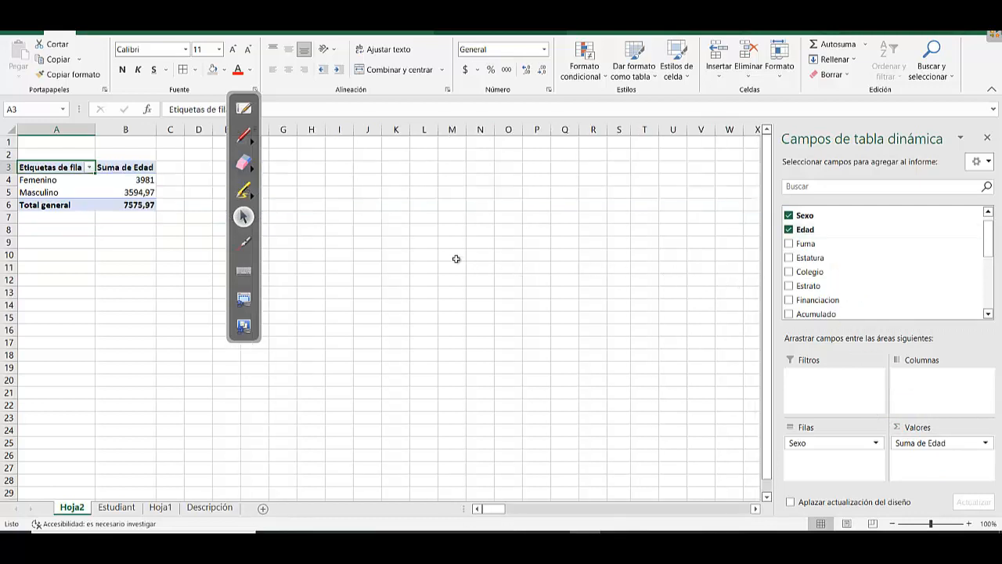
left_click(135, 168)
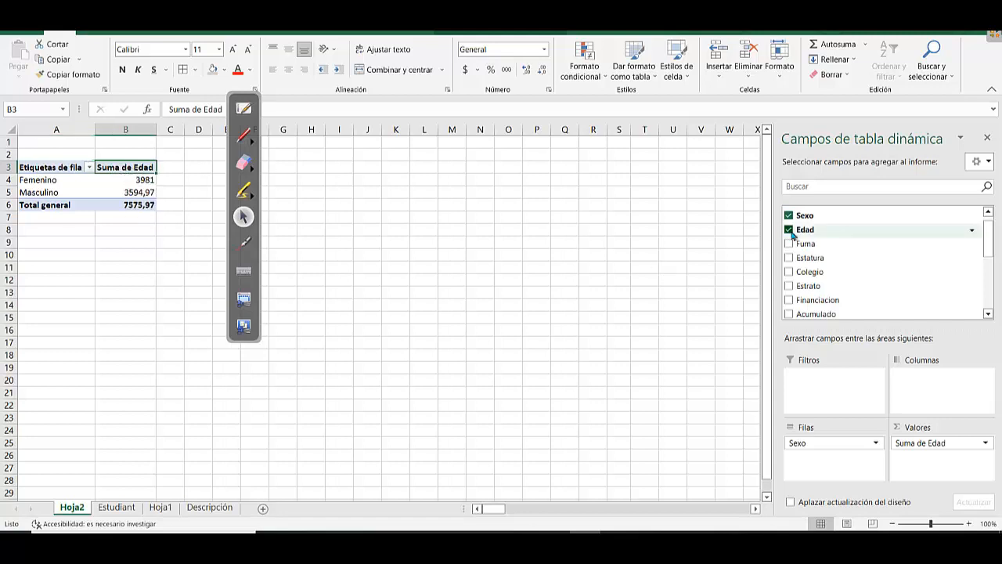
left_click(788, 229)
Place the Gasto_agrupado field in the pivot table's columns
scroll(989, 252, "down", 5)
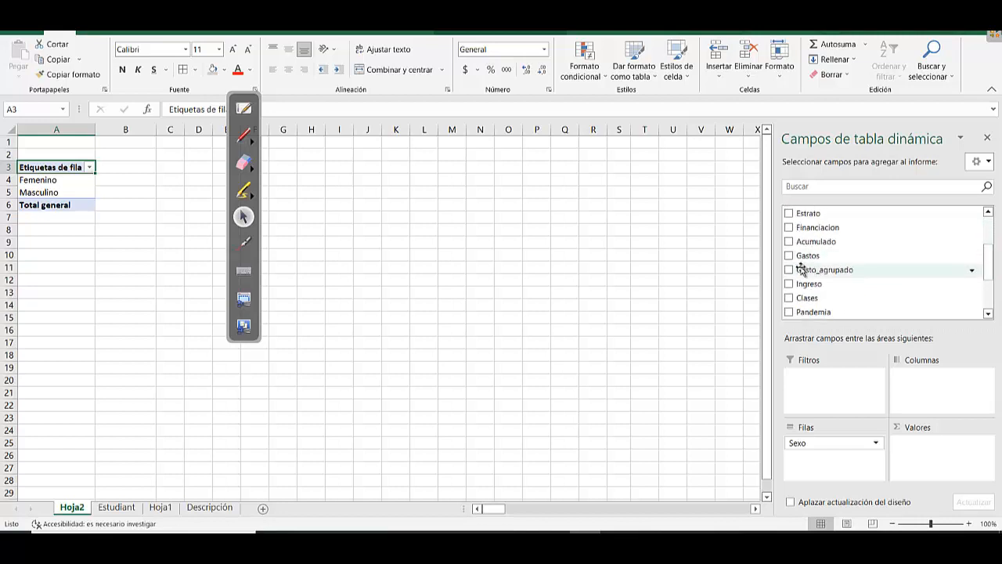
left_click_drag(795, 269, 940, 382)
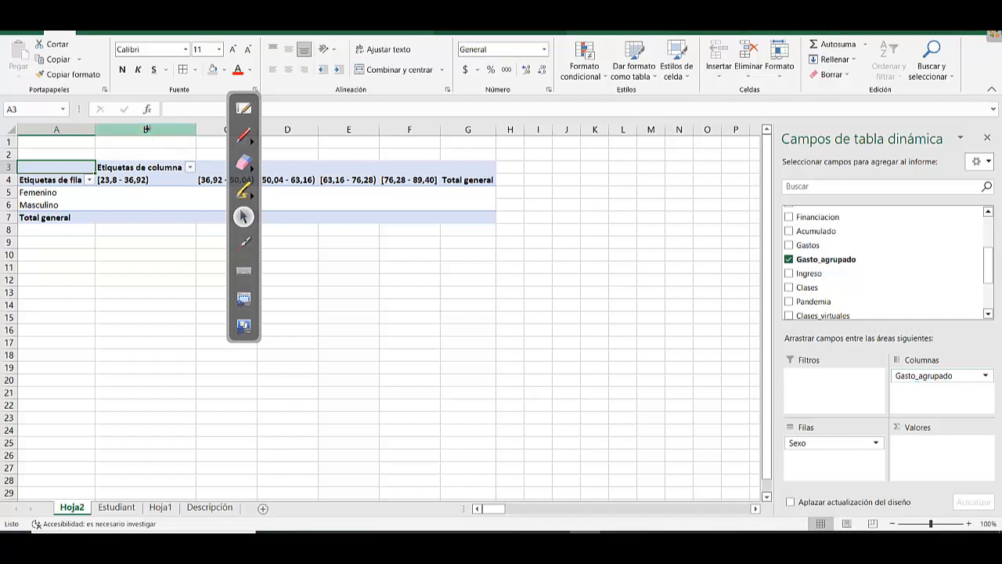
Centre the contents of columns B to F on Hoja2 and widen these columns to one equal width
left_click_drag(147, 130, 415, 149)
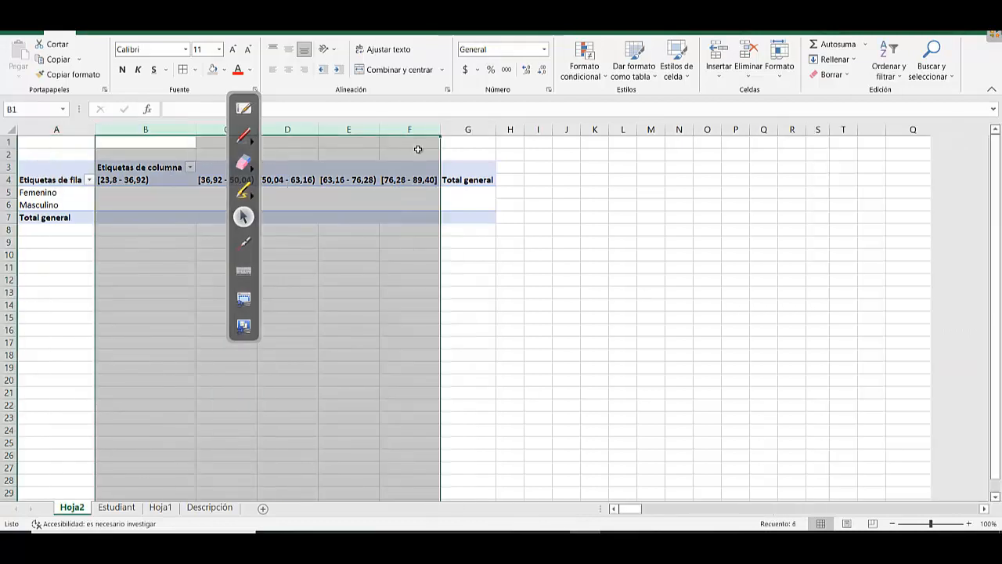
left_click(288, 72)
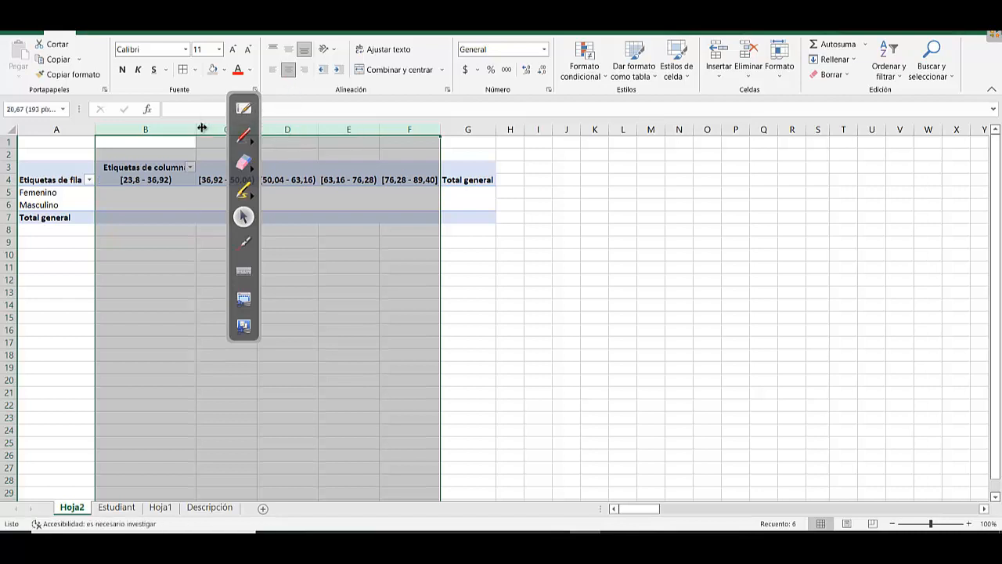
left_click_drag(173, 127, 485, 133)
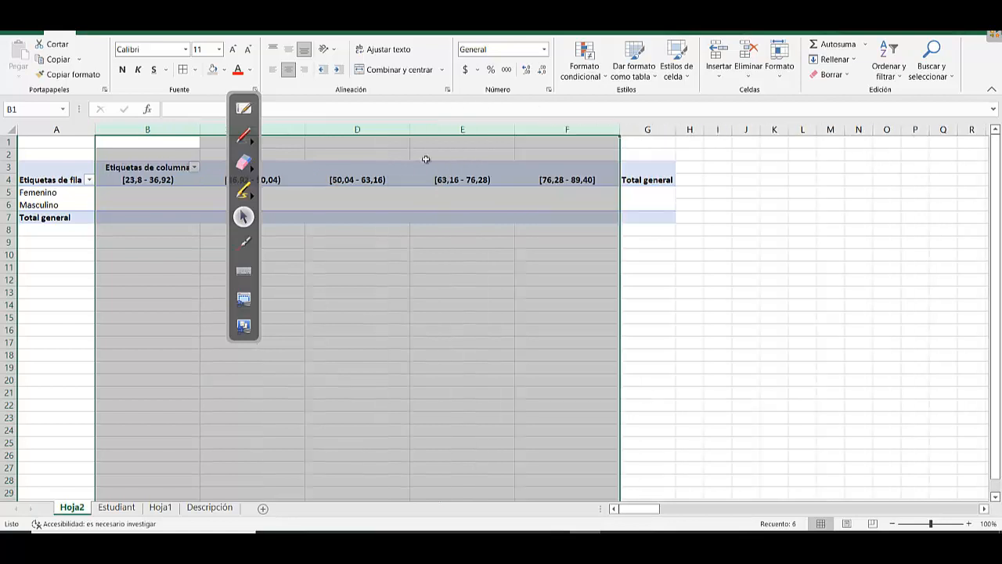
left_click(152, 176)
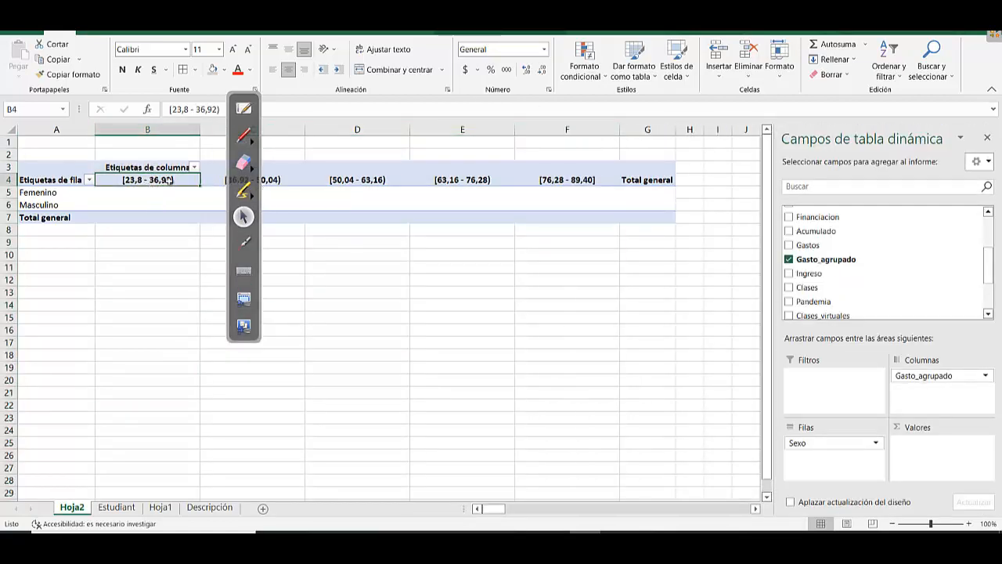
left_click(313, 190)
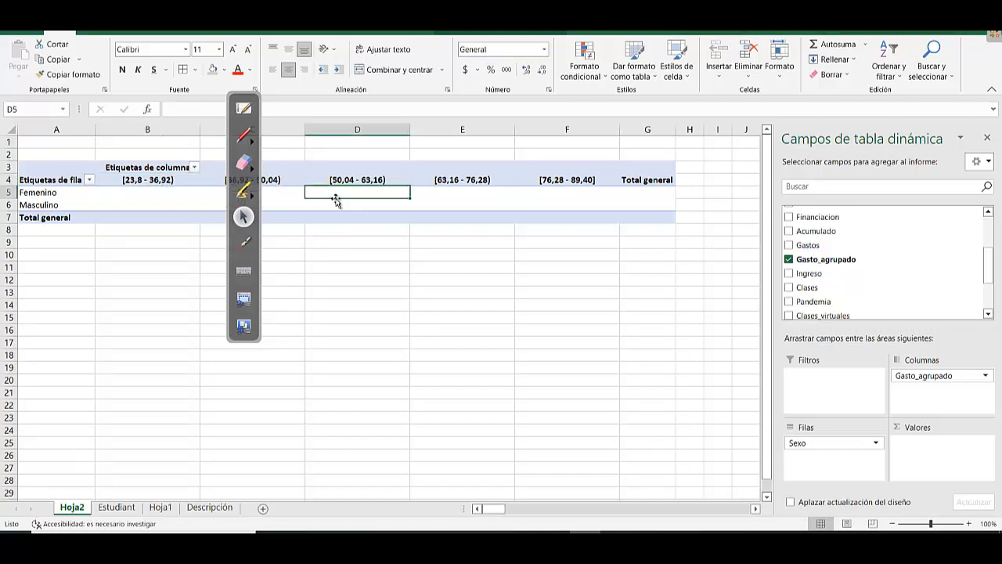
Take Gasto_agrupado out of the pivot table's columns and add the Gastos field as a summed value
left_click(788, 260)
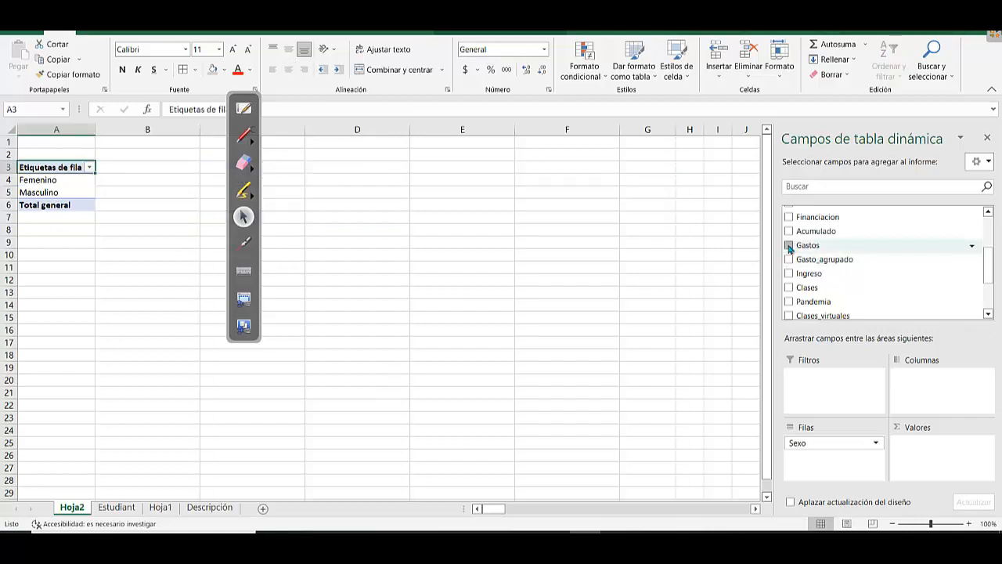
left_click_drag(789, 249, 908, 442)
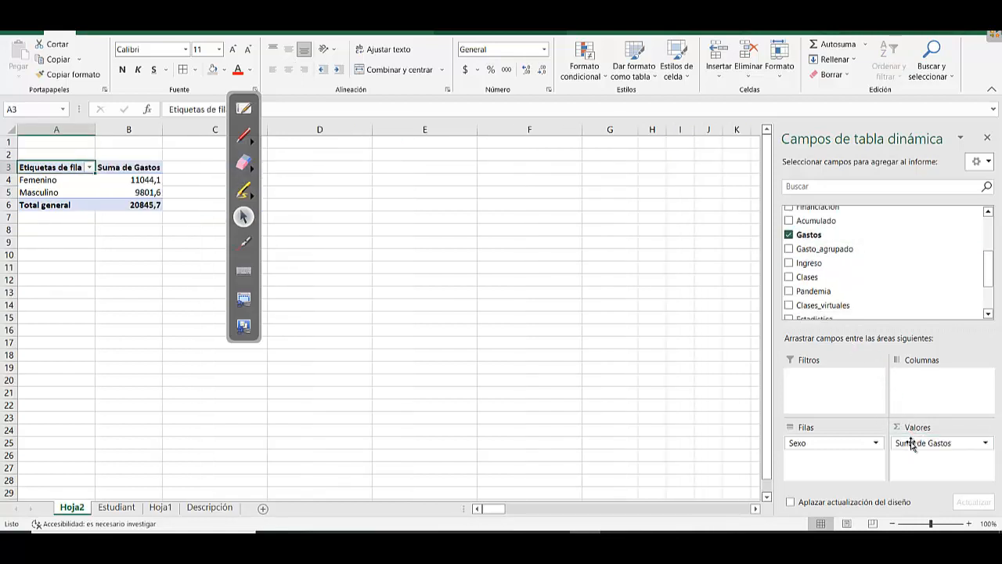
left_click(142, 167)
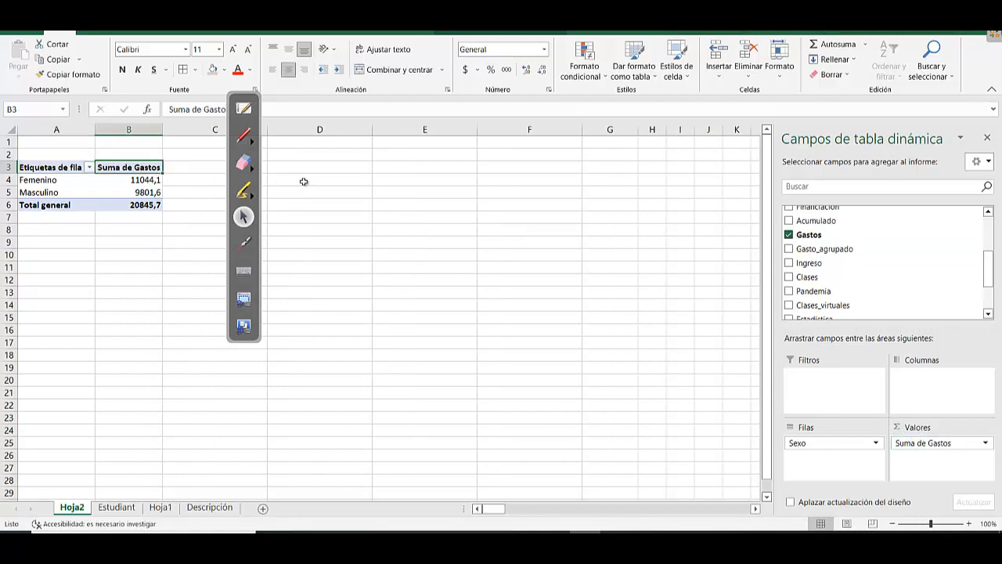
mouse_move(261, 181)
left_mouse_down()
mouse_move(114, 321)
mouse_move(56, 313)
left_mouse_up()
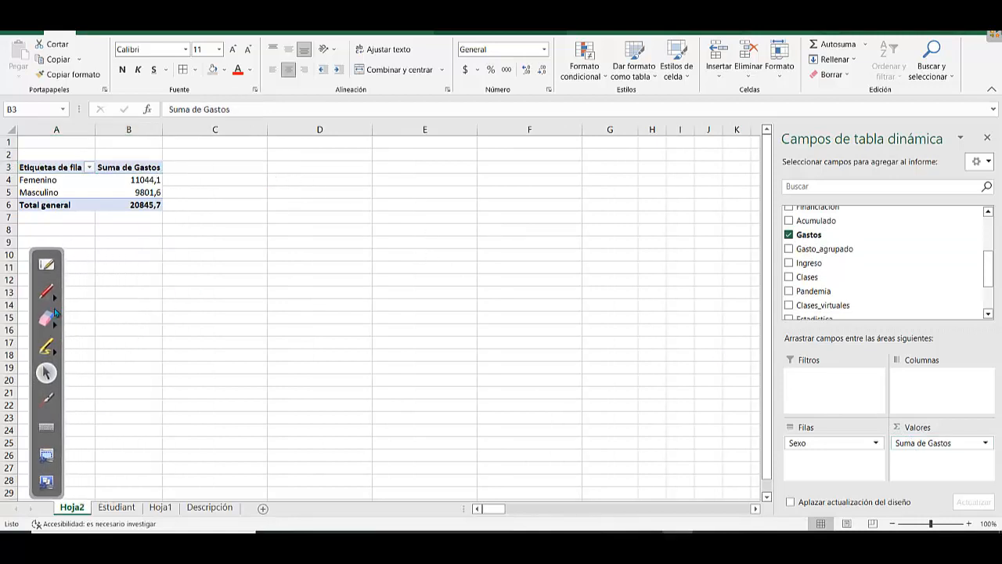
left_click(59, 177)
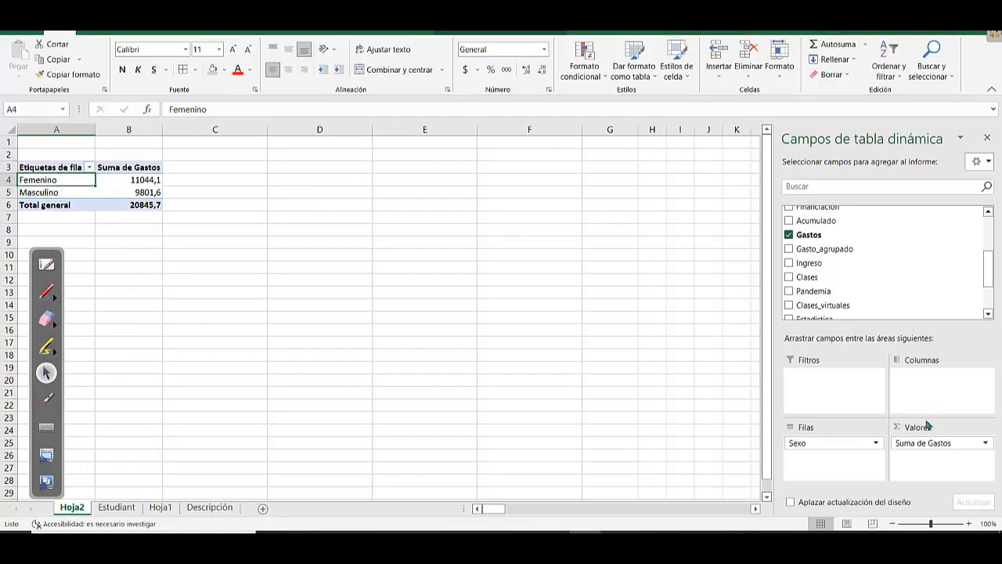
Add Gastos a second time to the pivot table's values and summarize it by Recuento
left_click_drag(809, 235, 925, 458)
double_click(214, 166)
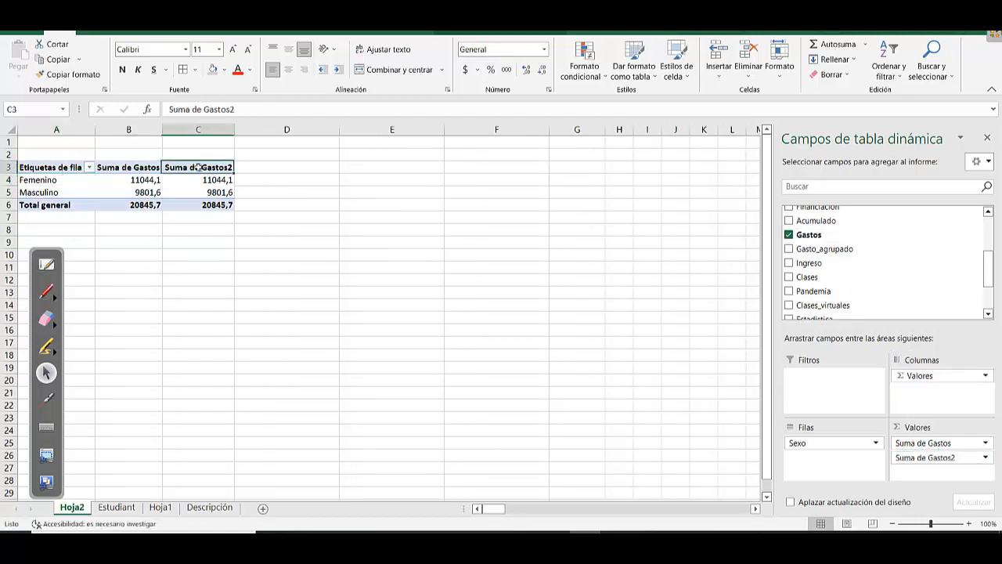
left_click(679, 307)
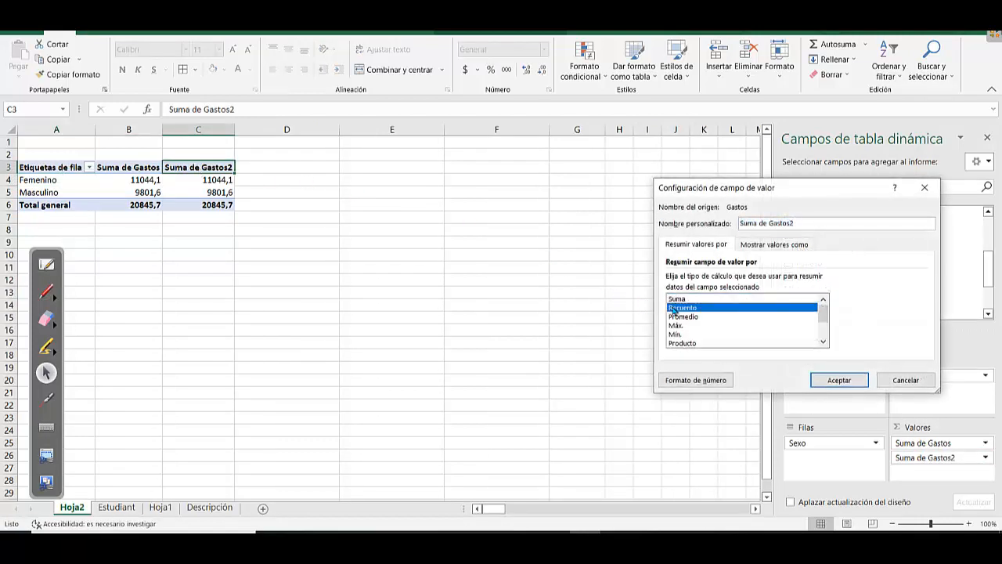
left_click(839, 380)
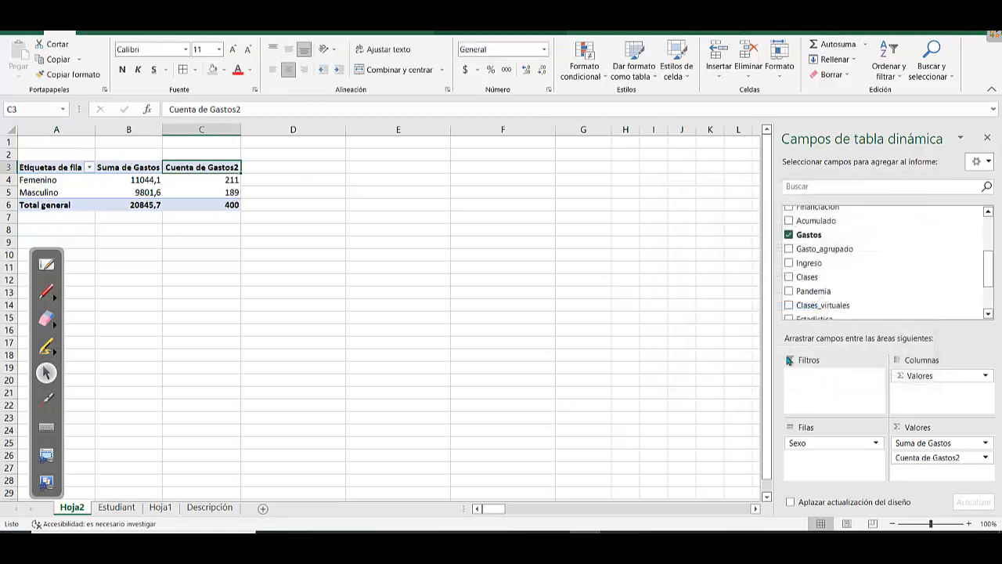
Add Gastos a third time to the pivot table's values and summarize it by Promedio
left_click_drag(788, 227, 915, 464)
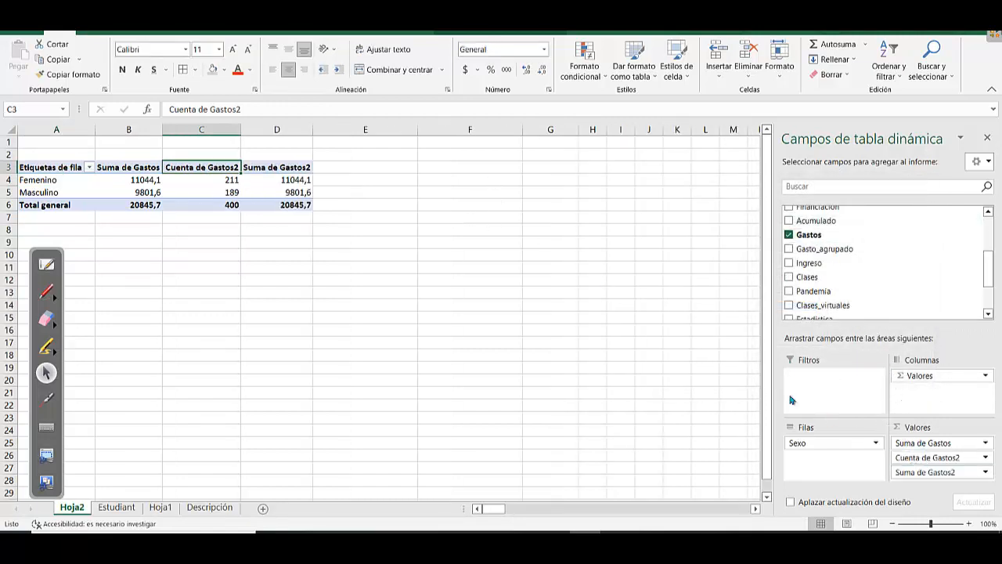
double_click(281, 168)
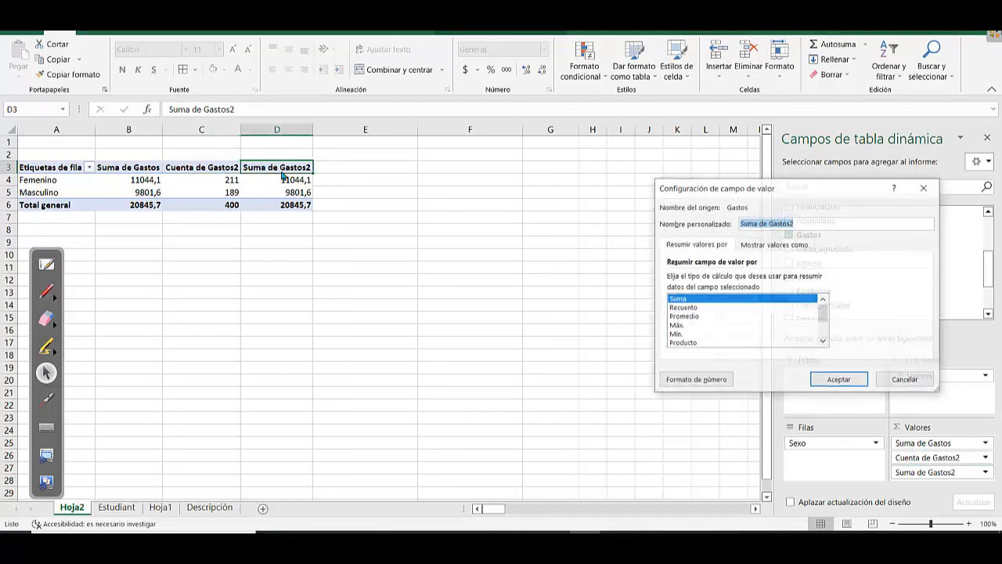
left_click(679, 316)
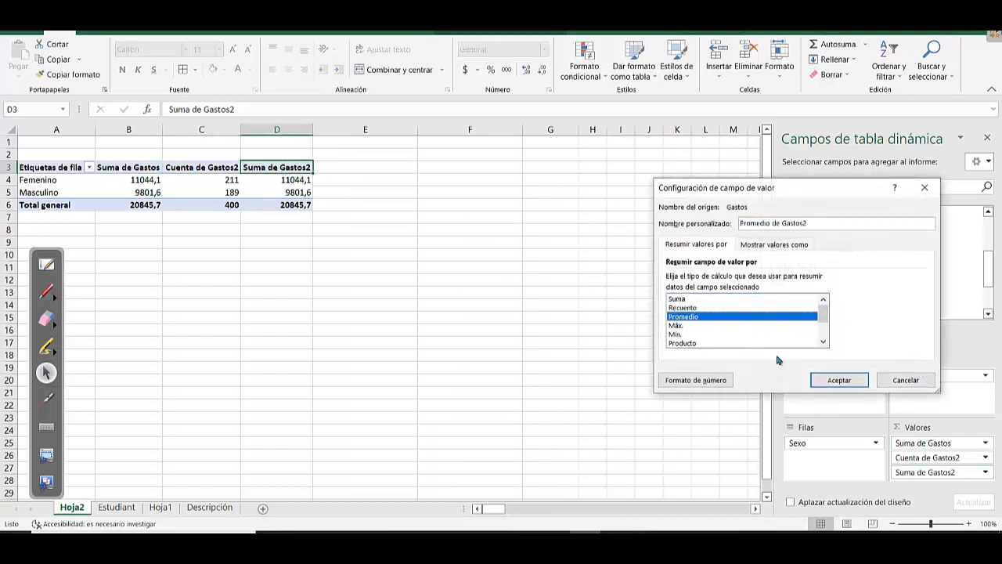
left_click(828, 381)
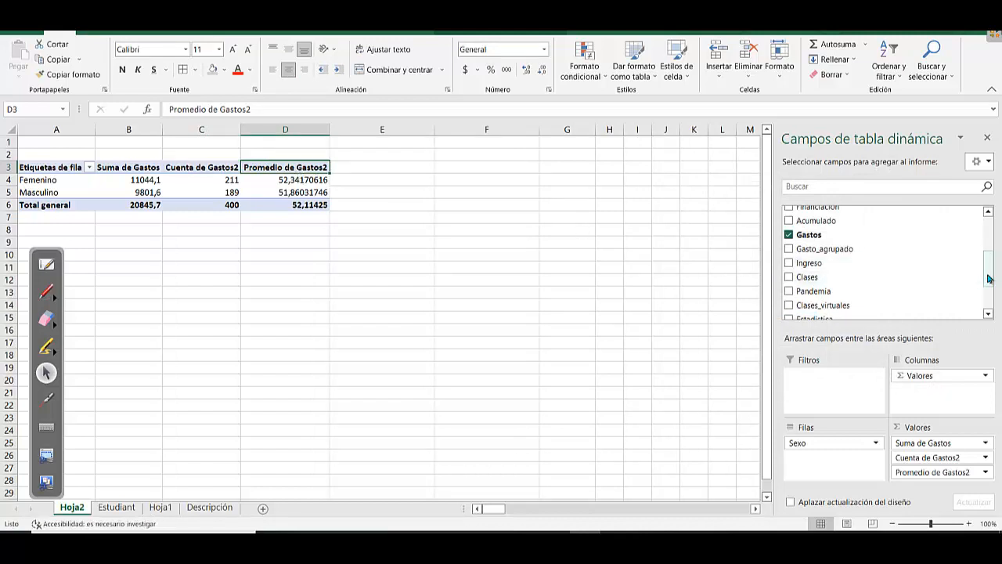
Add Gastos a fourth time to the pivot table's values and summarize it by Desvest
scroll(819, 262, "down", 1)
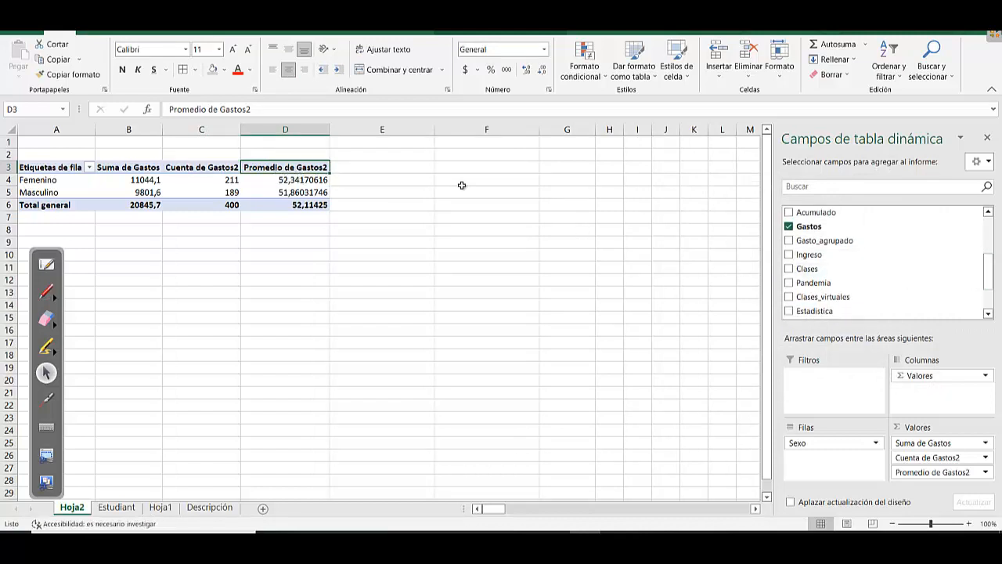
left_click_drag(851, 227, 943, 484)
double_click(365, 167)
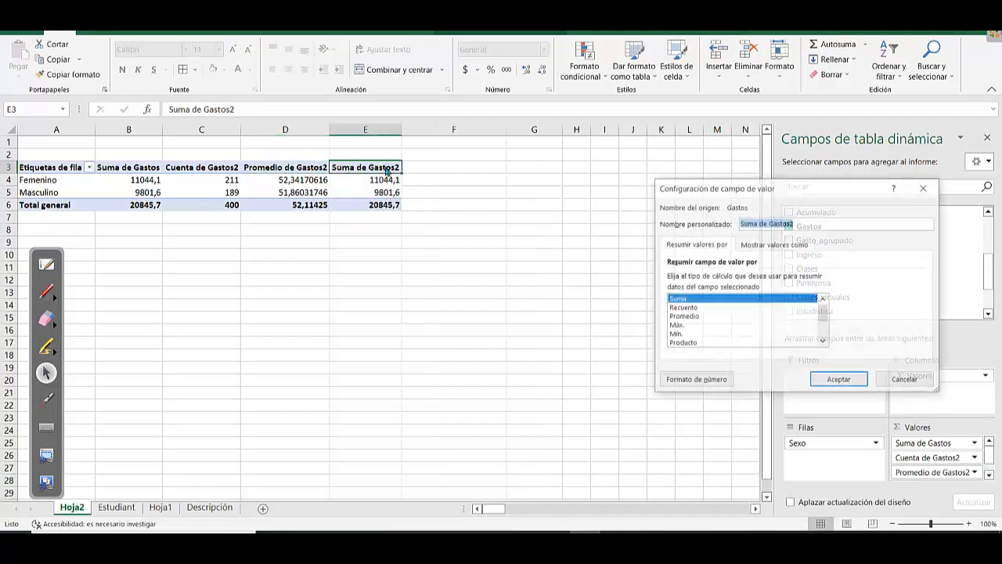
left_click(821, 342)
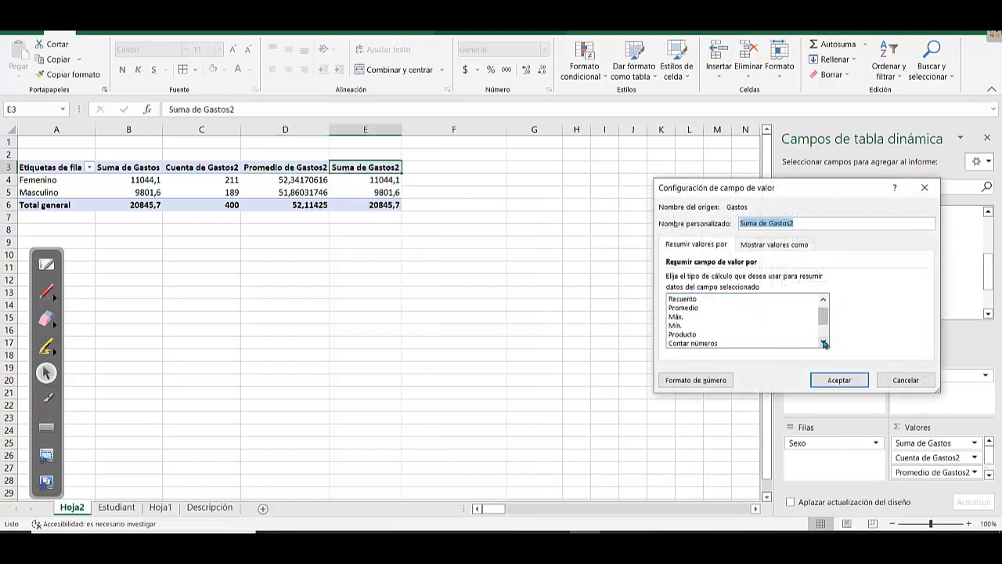
left_click(821, 342)
left_click(822, 342)
left_click(823, 343)
left_click(824, 342)
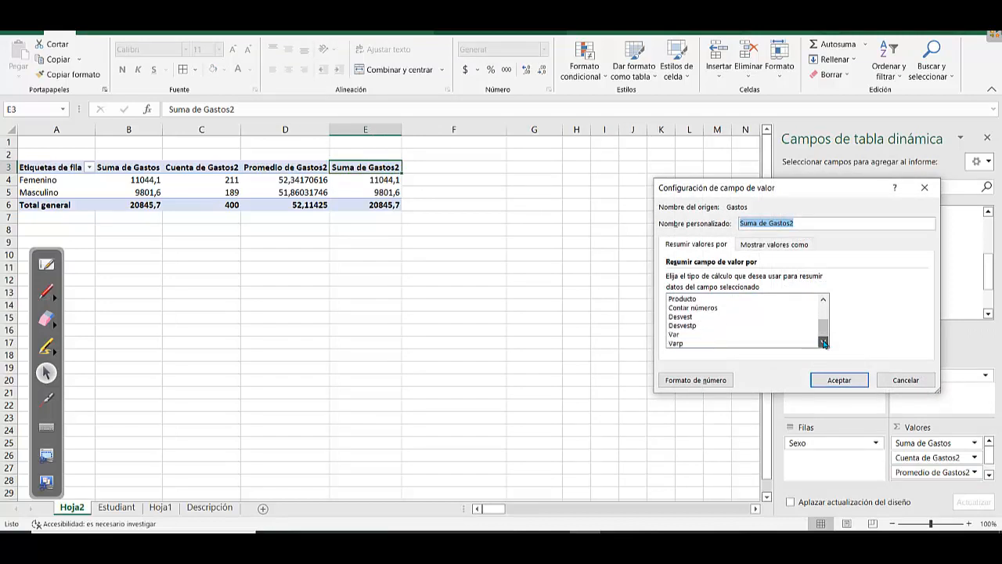
left_click(691, 317)
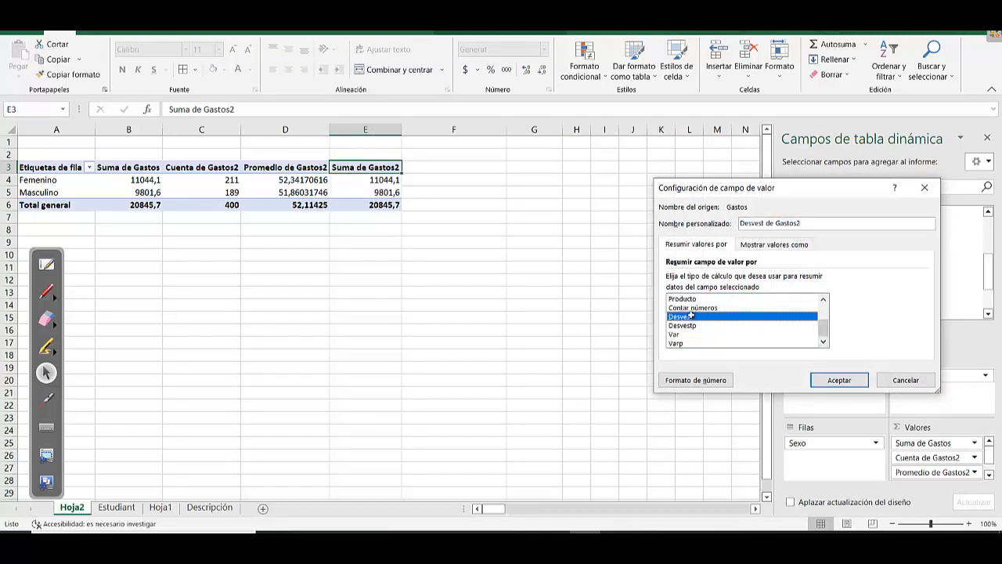
double_click(691, 315)
left_click(468, 207)
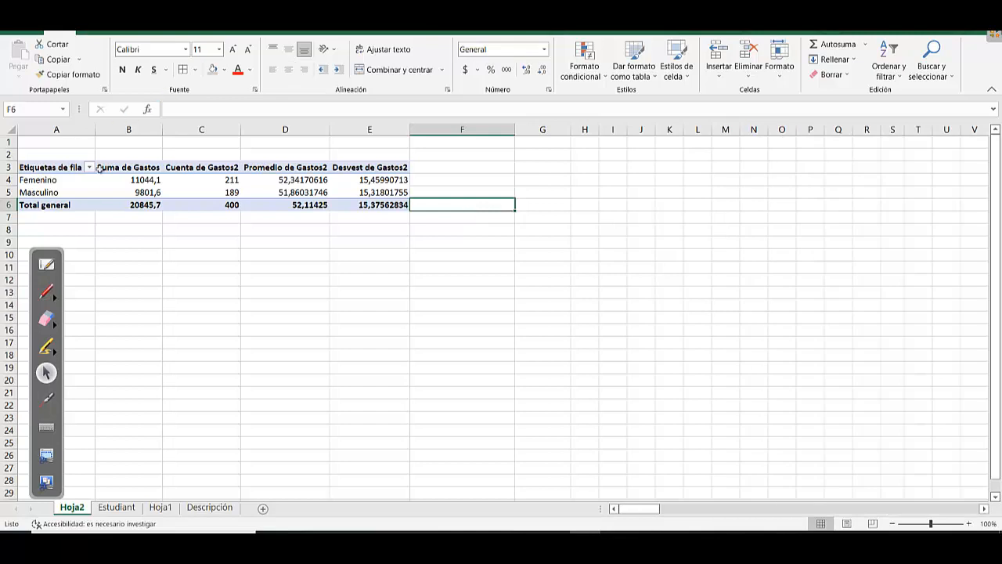
Examine the sum and count of Gastos for Femenino and Masculino in the pivot table
left_click(149, 166)
left_click(150, 179)
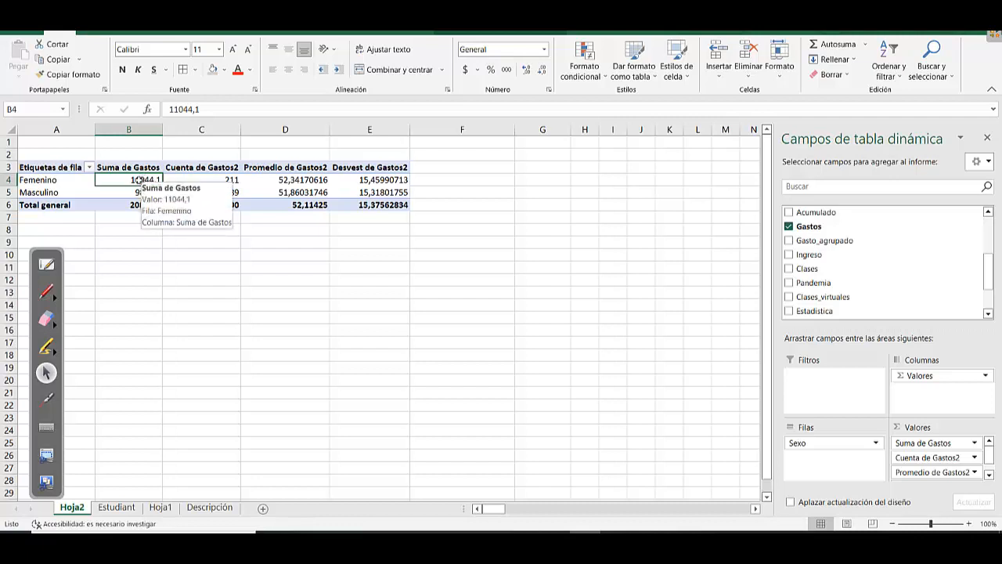
left_click(73, 181)
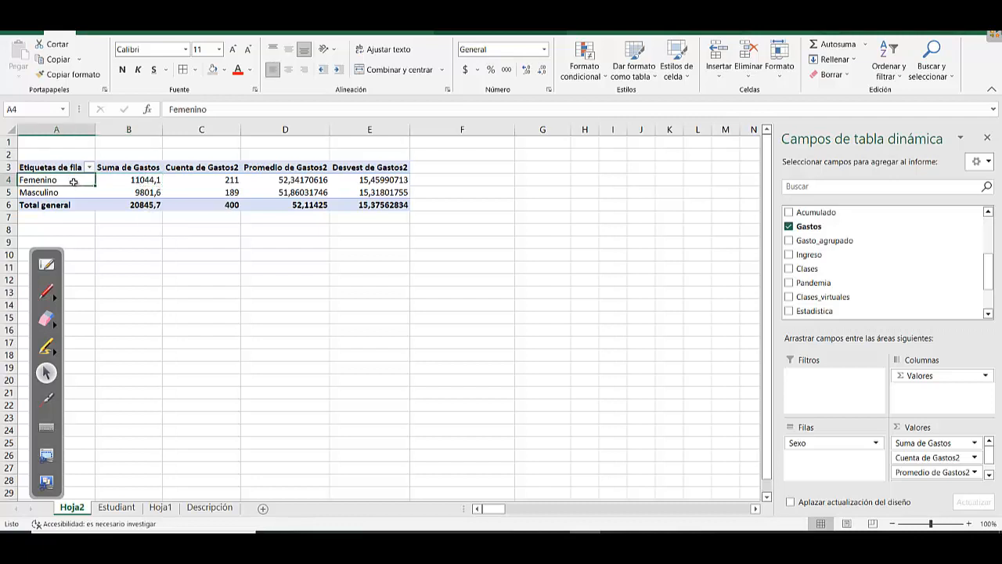
left_click(139, 180)
left_click(143, 192)
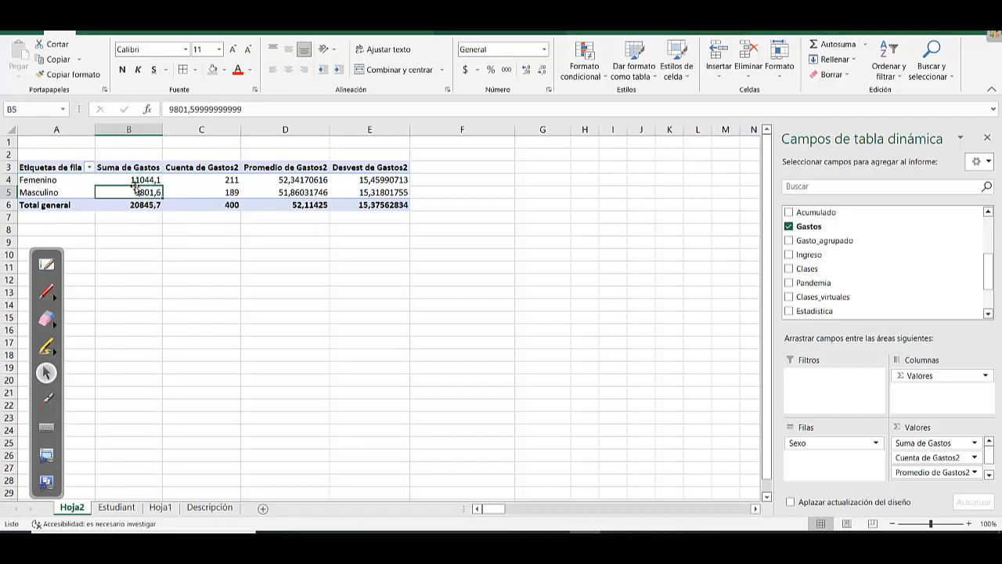
left_click(233, 180)
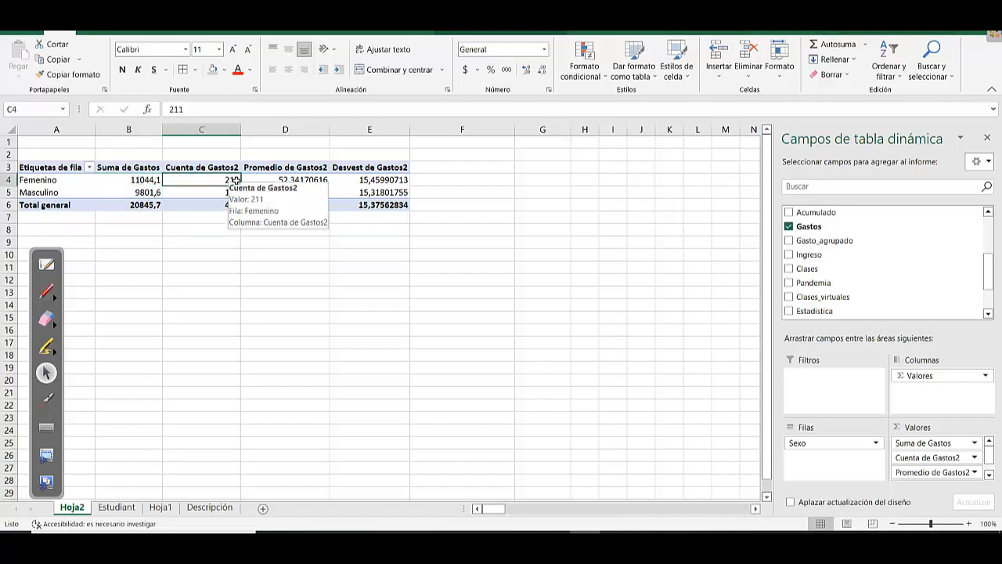
left_click(92, 182)
left_click(207, 179)
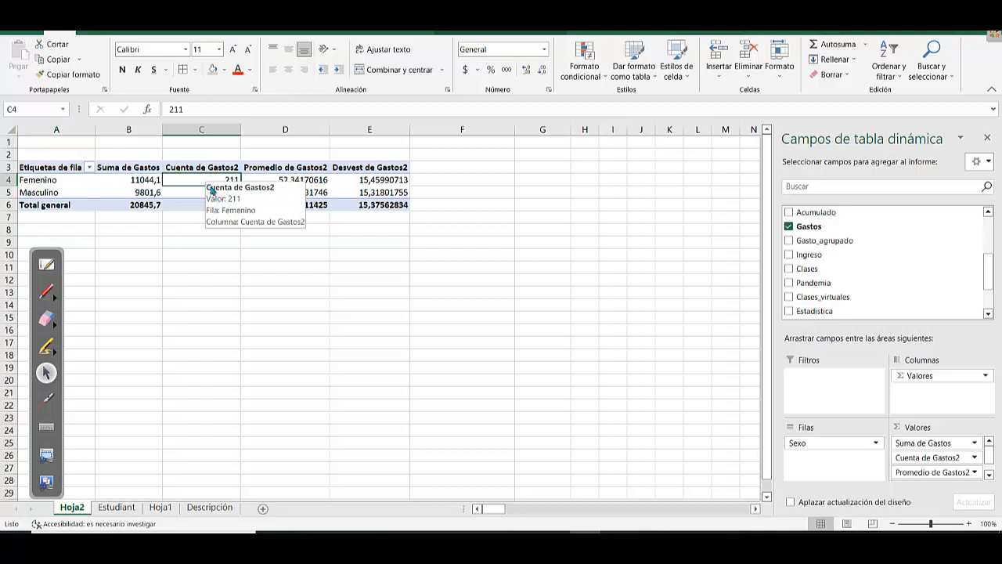
left_click(201, 194)
left_click(92, 193)
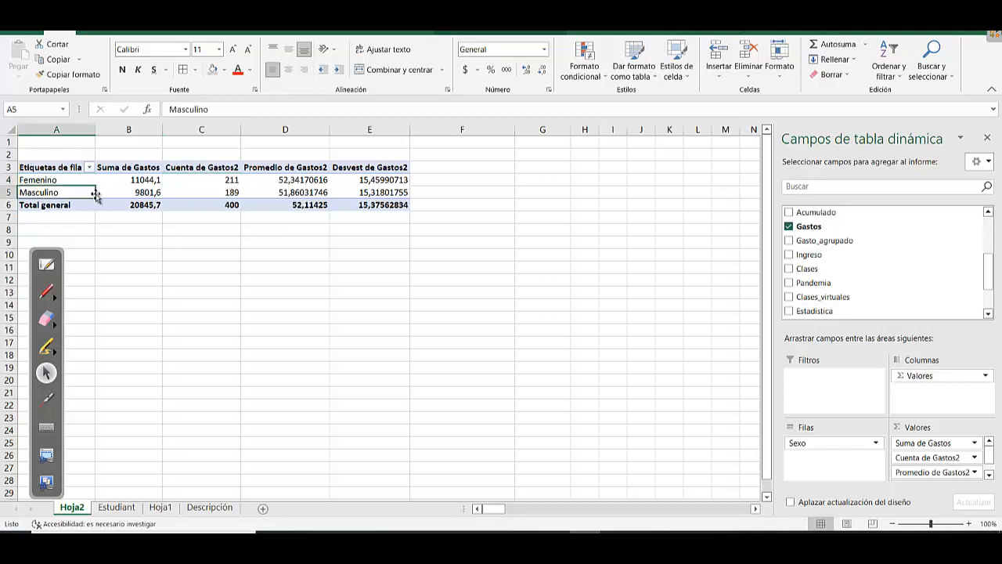
Compare the average and standard deviation of Gastos between Femenino and Masculino in the pivot table
left_click(303, 180)
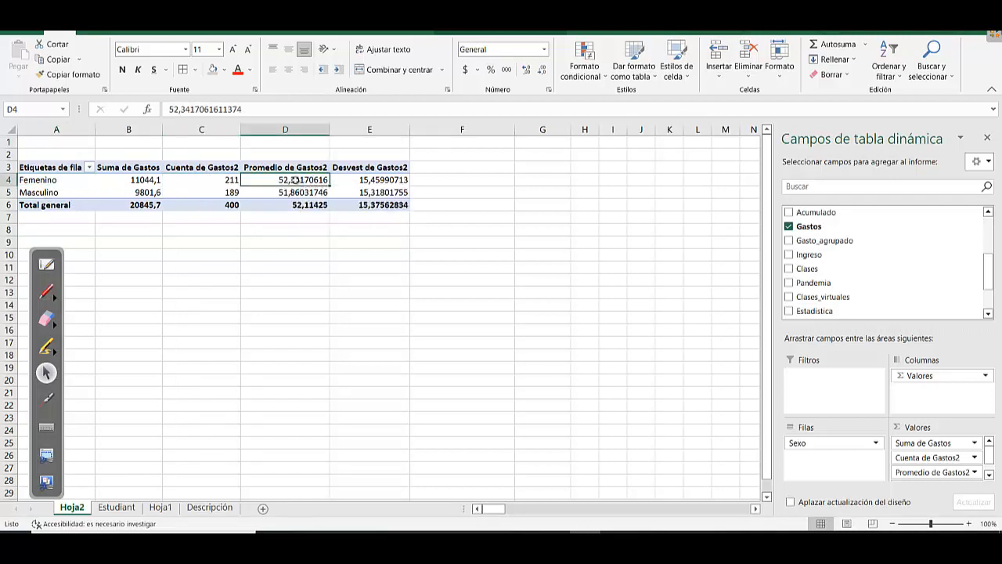
left_click(84, 180)
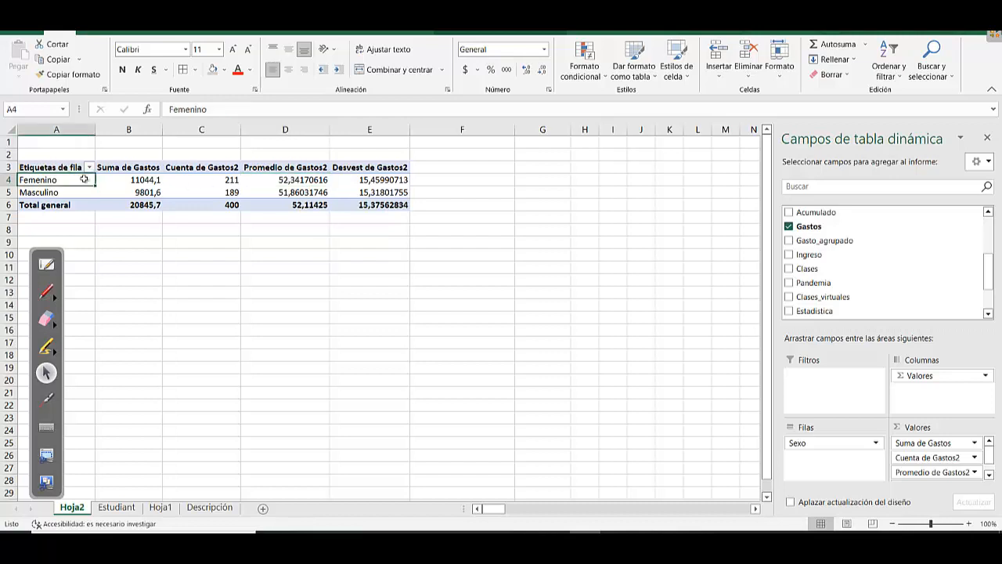
left_click(301, 190)
left_click(93, 193)
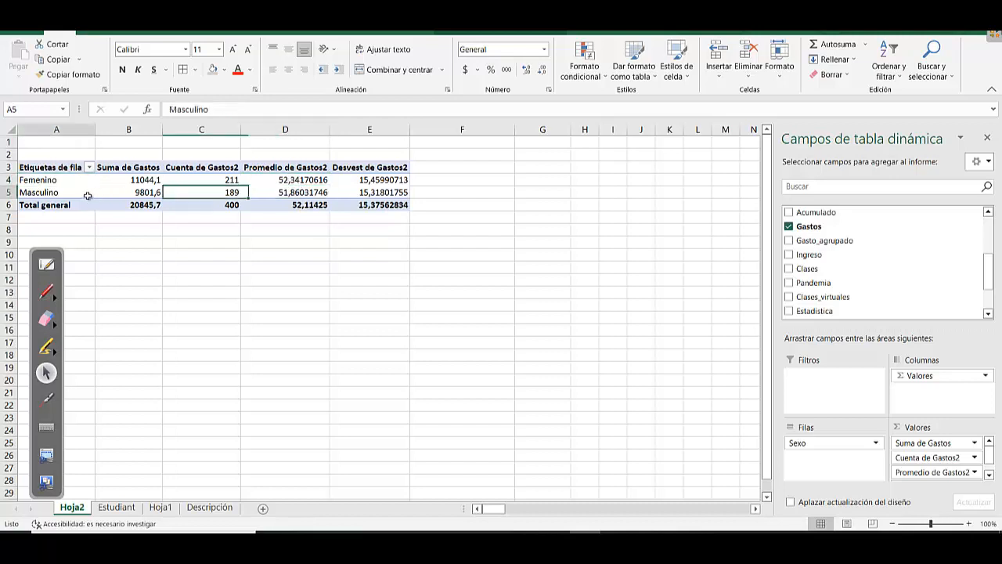
left_click(300, 181)
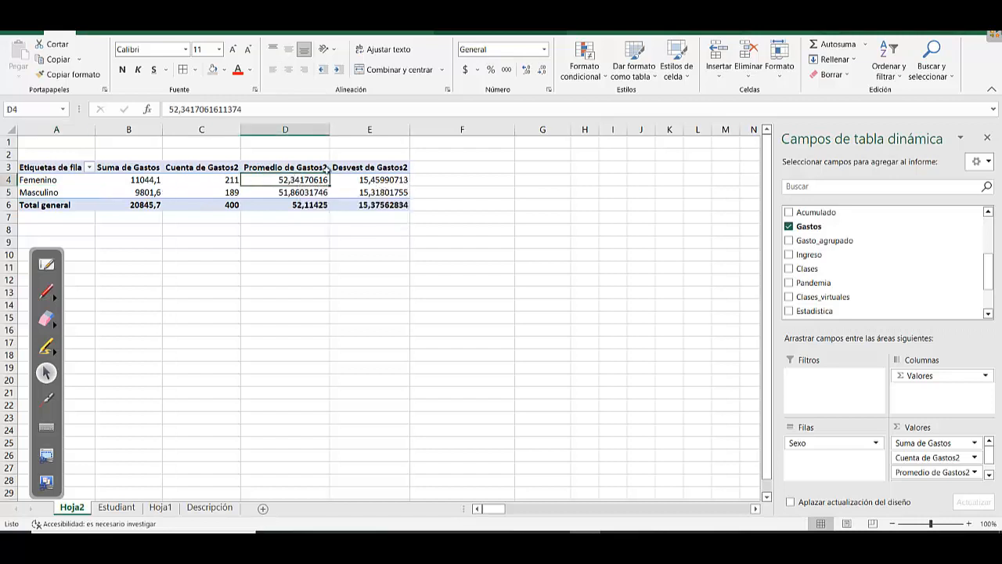
left_click(385, 178)
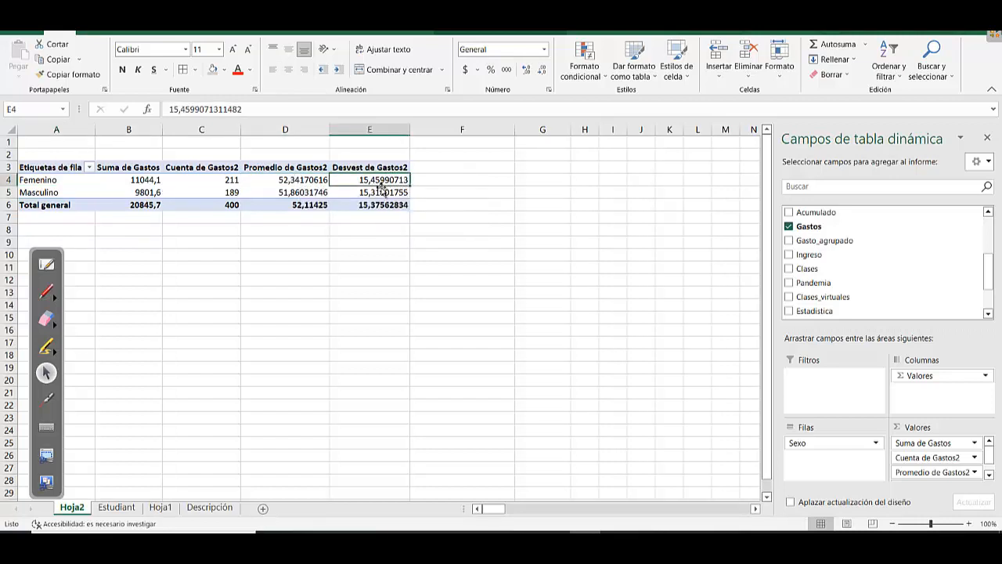
left_click(384, 192)
left_click(382, 180)
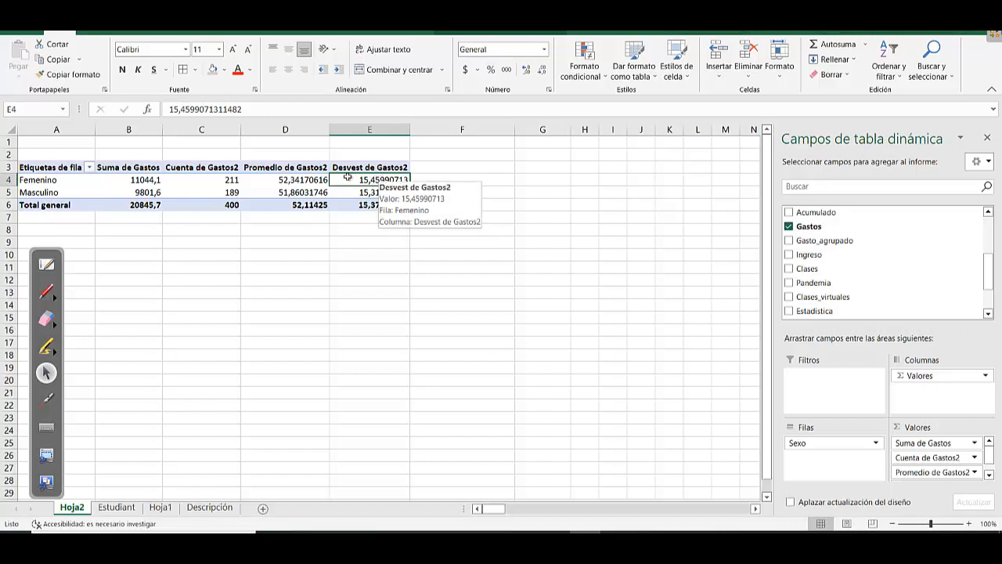
key("Down")
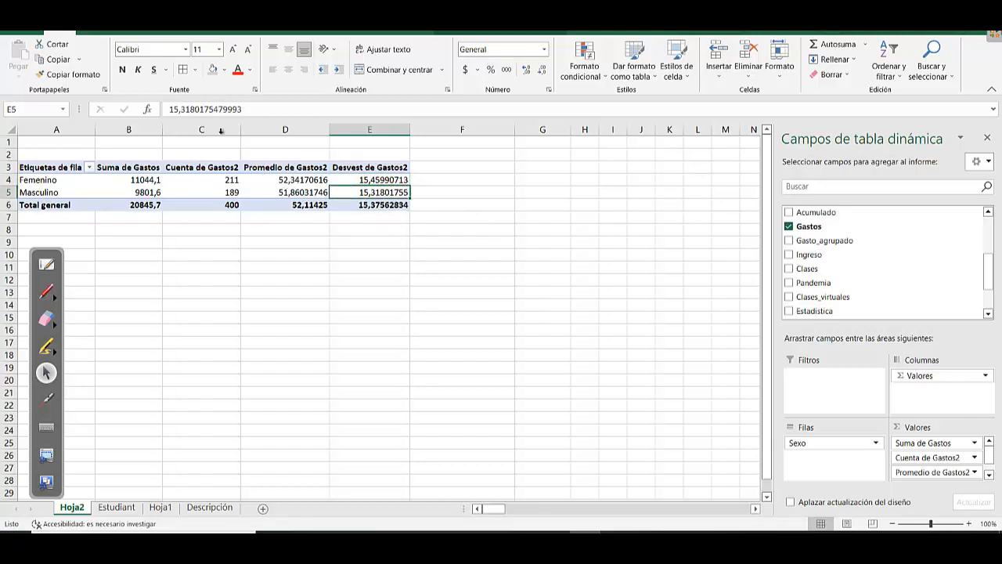
Circle the Promedio de Gastos2 values with the annotation pen, and replace that mark with a circle around the Femenino average only
left_click(56, 290)
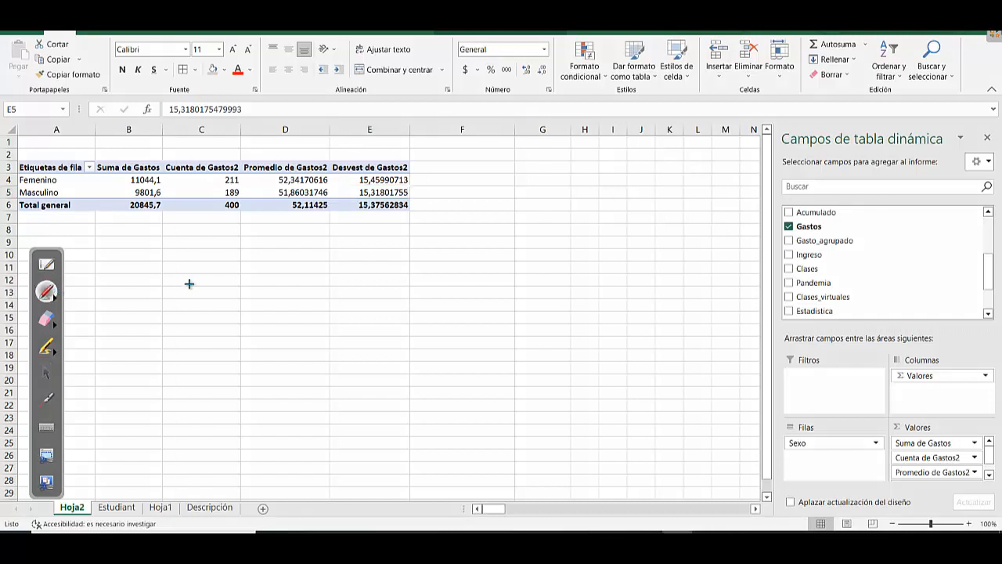
left_click_drag(272, 169, 266, 173)
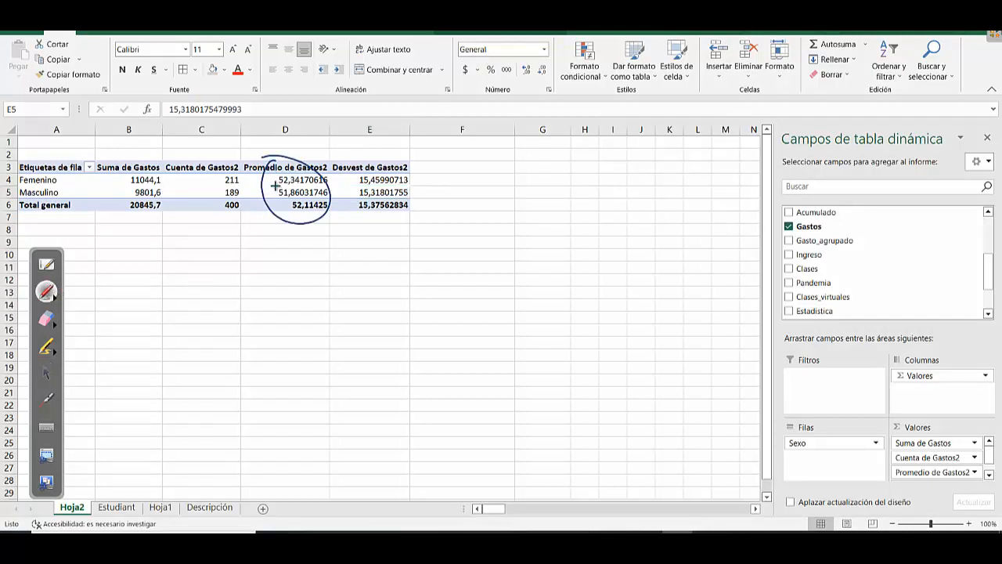
left_click(48, 318)
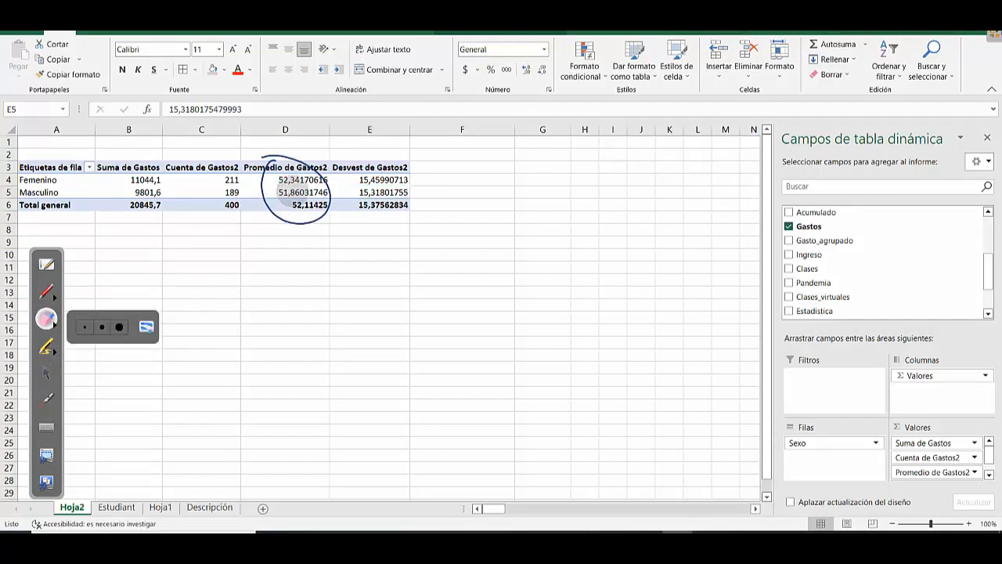
left_click_drag(291, 189, 315, 218)
left_click(63, 290)
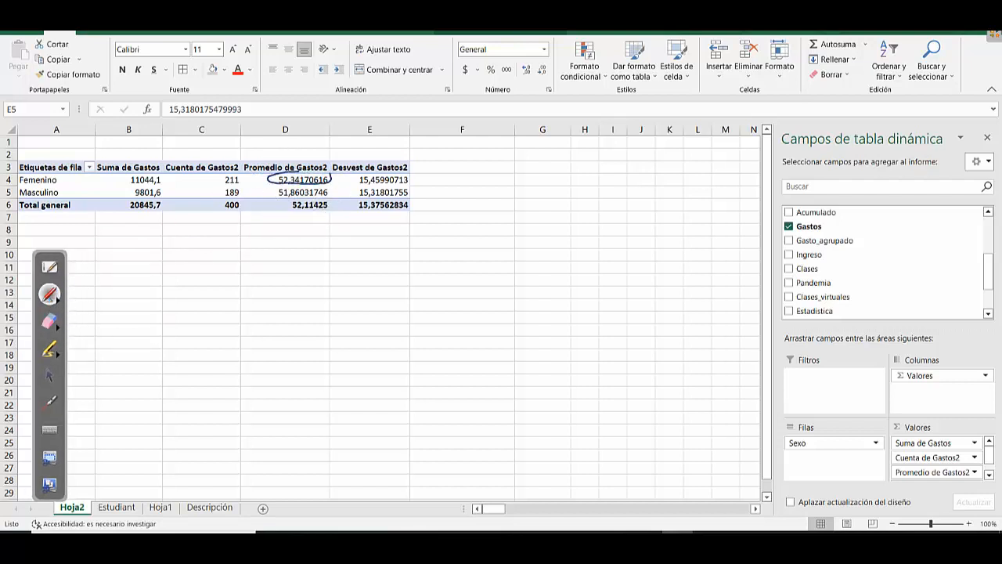
Circle the Femenino average of Gastos with the annotation pen and handwrite its notation X̄|sexo=F with X = Gosto below the table
left_click_drag(331, 175, 267, 185)
left_click_drag(127, 363, 149, 381)
mouse_move(147, 362)
left_mouse_down()
mouse_move(123, 389)
mouse_move(144, 354)
mouse_move(165, 400)
mouse_move(211, 384)
left_mouse_up()
left_click_drag(205, 388, 211, 386)
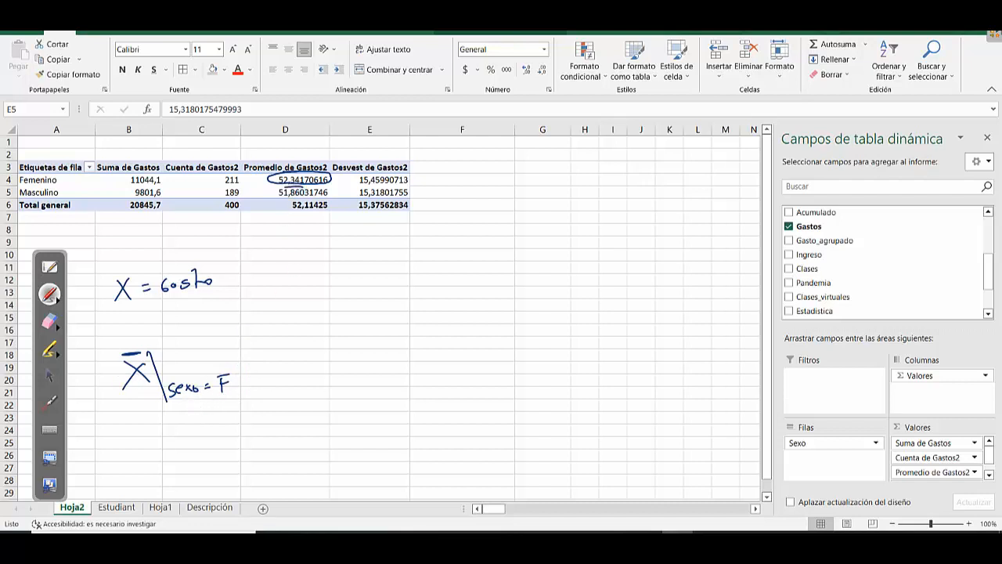
Circle the Masculino average of Gastos and handwrite its notation X̄|sexo=M beside the Femenino notation
left_click_drag(297, 186, 334, 183)
left_click_drag(317, 323, 336, 344)
mouse_move(335, 321)
left_mouse_down()
mouse_move(323, 346)
mouse_move(335, 314)
mouse_move(364, 353)
left_mouse_up()
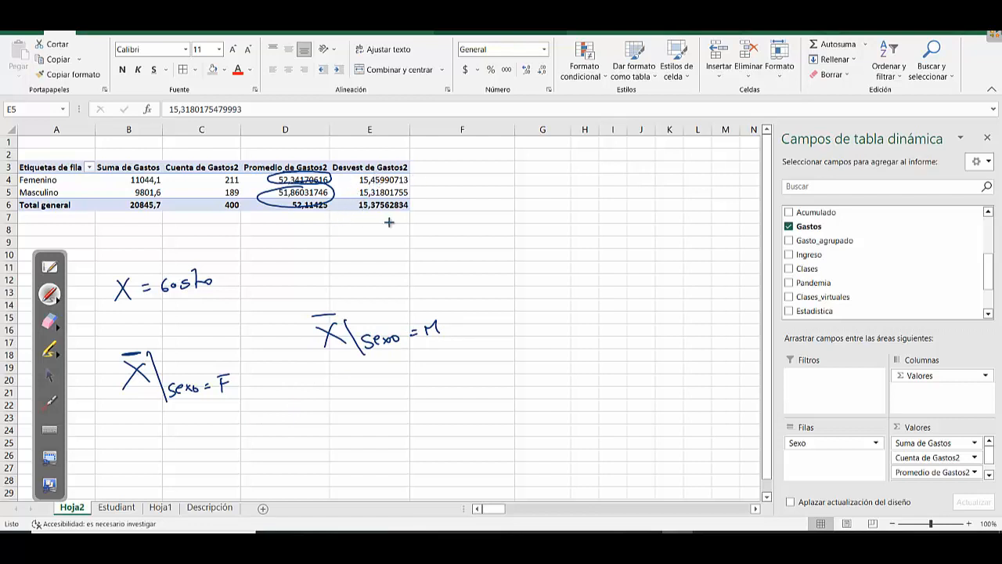
Erase all pen annotations from Hoja2 and return to normal pointer mode
left_click(49, 321)
mouse_move(117, 292)
left_mouse_down()
mouse_move(201, 279)
mouse_move(141, 352)
mouse_move(203, 378)
mouse_move(362, 330)
mouse_move(358, 354)
mouse_move(374, 317)
mouse_move(257, 206)
mouse_move(265, 211)
left_mouse_up()
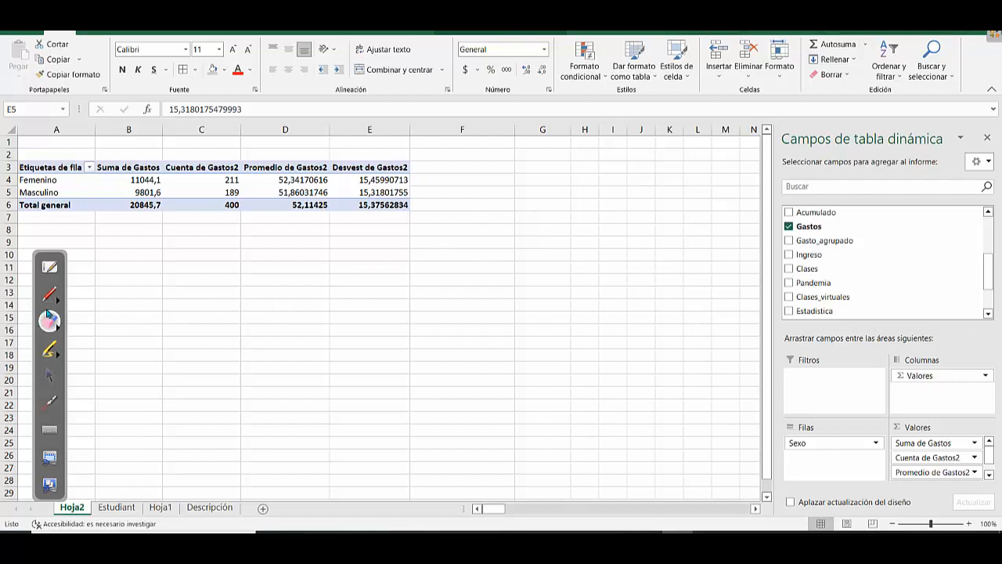
left_click(50, 375)
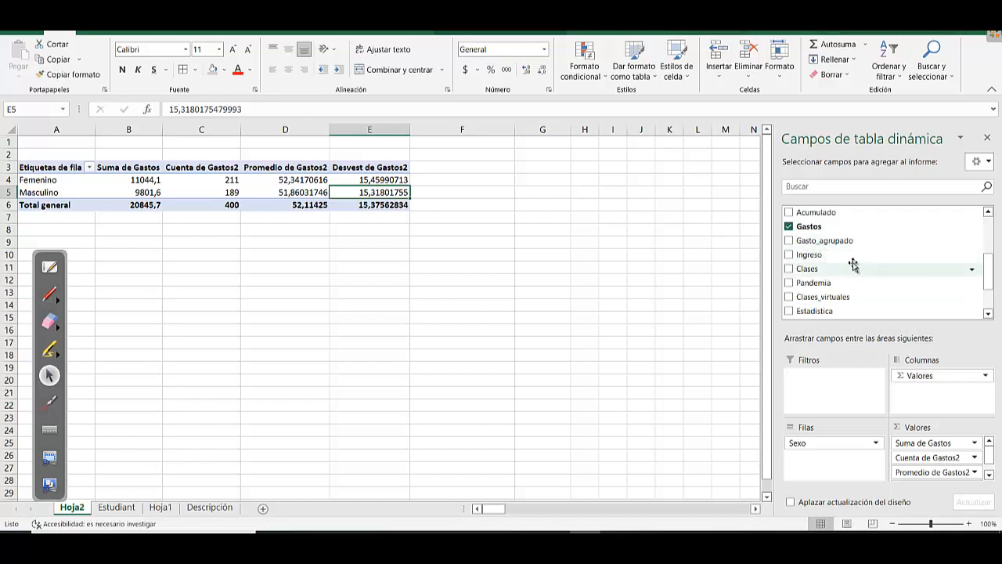
Examine the Gastos, Gasto_agrupado and Ingreso columns on the Estudiant sheet, and glance at the conditional tables on Hoja1
left_click(117, 508)
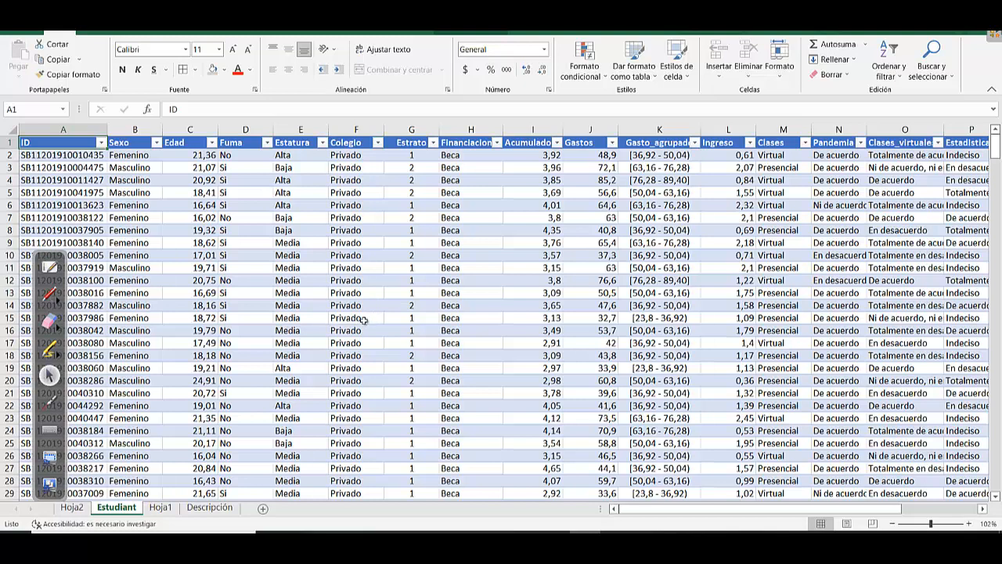
left_click(543, 259)
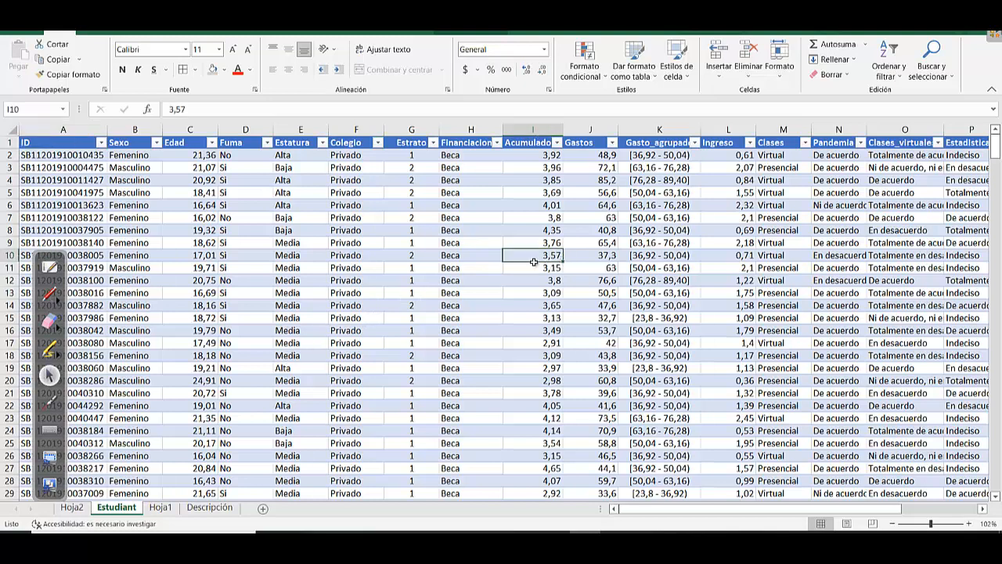
left_click(576, 128)
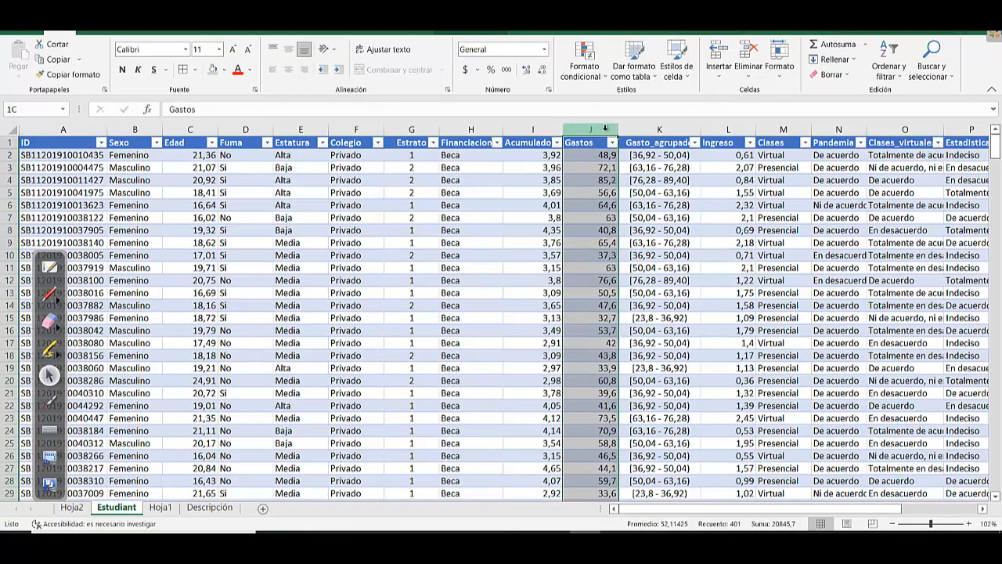
left_click(658, 129)
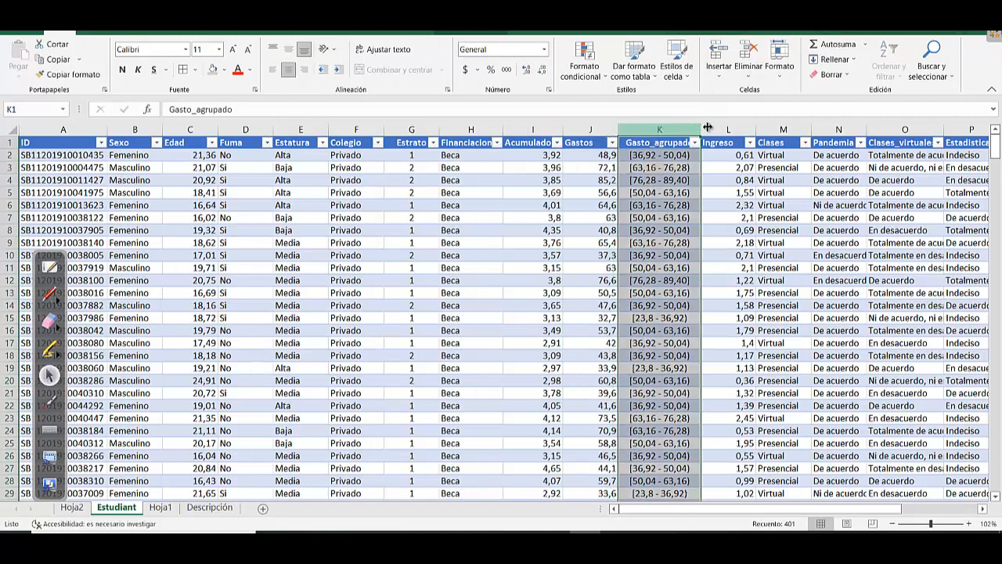
left_click(726, 129)
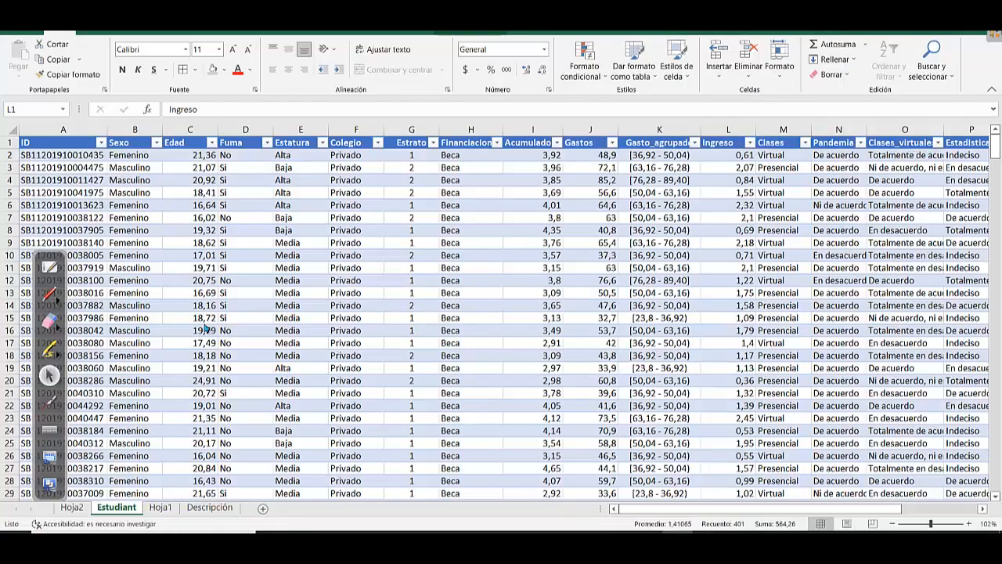
left_click(159, 507)
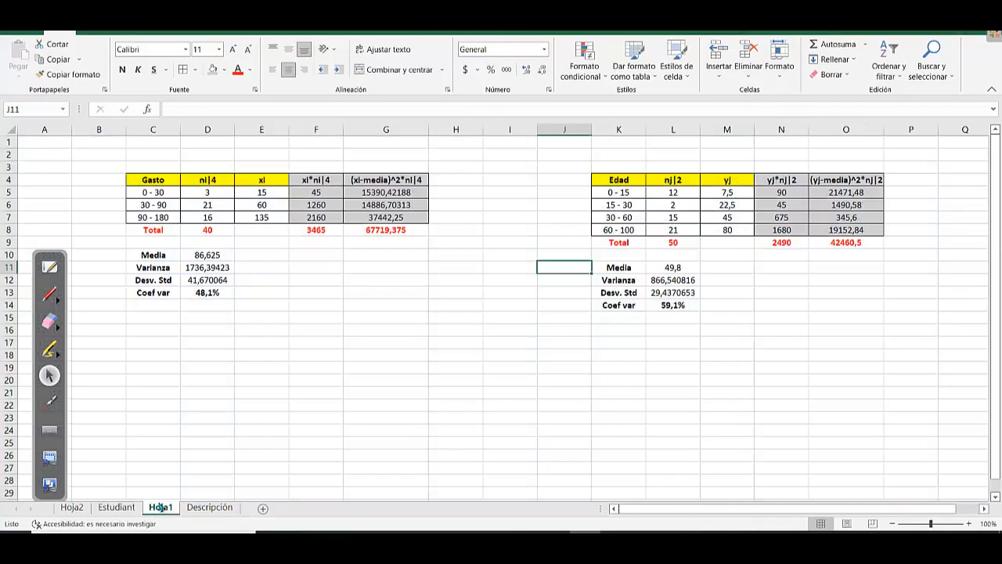
Remove Sexo and all the Gastos summaries from the pivot table on Hoja2, leaving it empty
left_click(71, 508)
left_click_drag(332, 329, 297, 329)
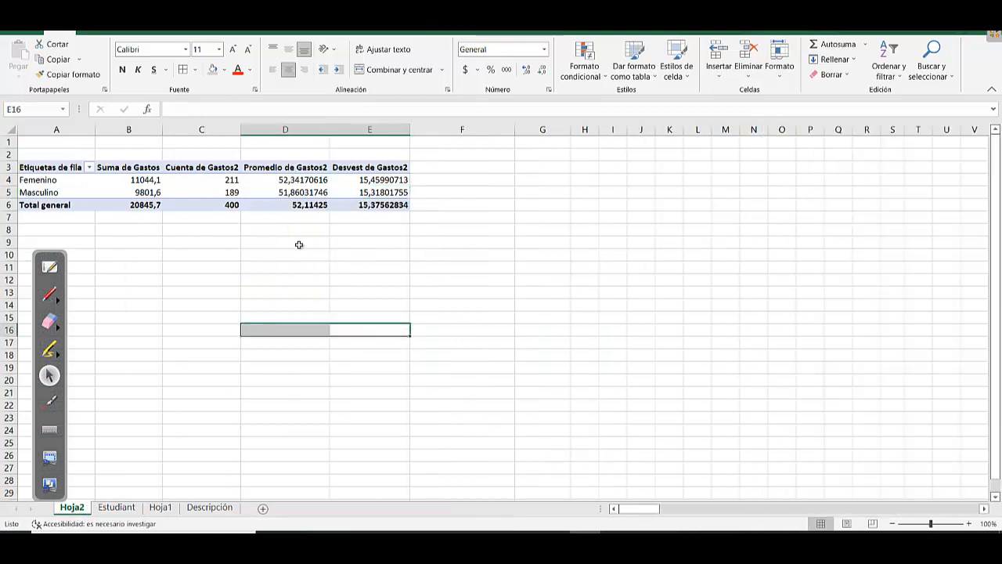
left_click(258, 179)
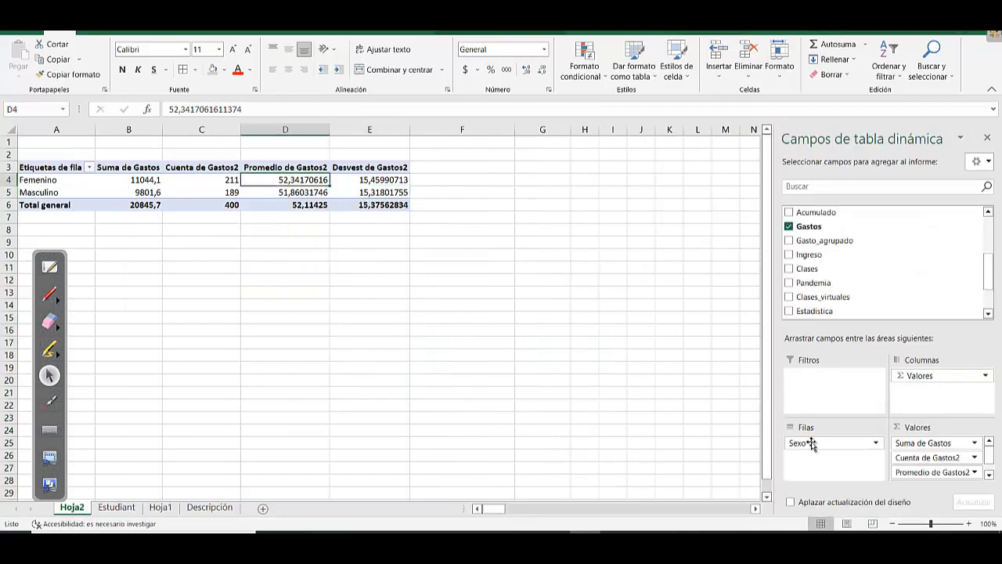
left_click_drag(811, 443, 831, 290)
left_click(919, 444)
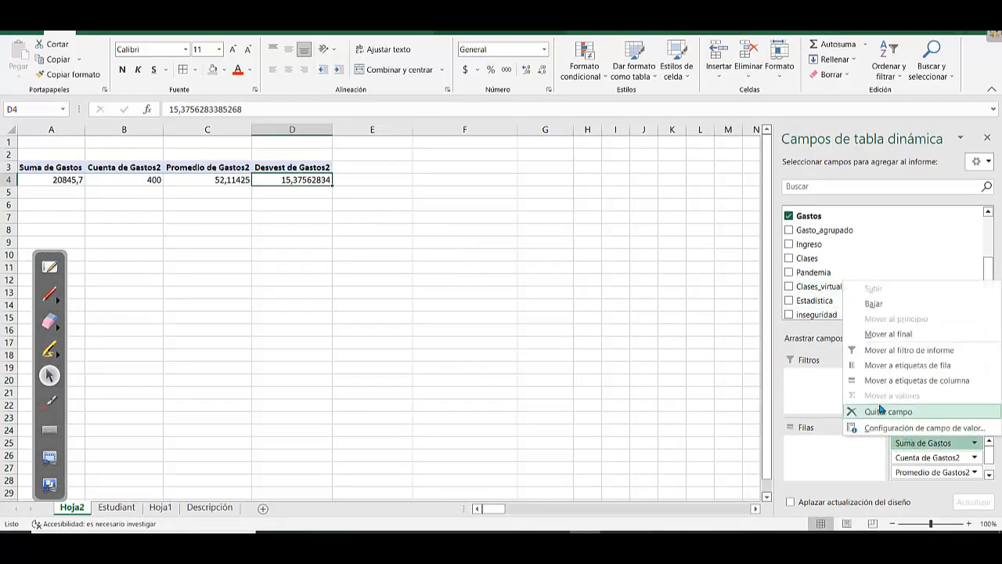
left_click(922, 444)
left_click_drag(922, 444, 869, 452)
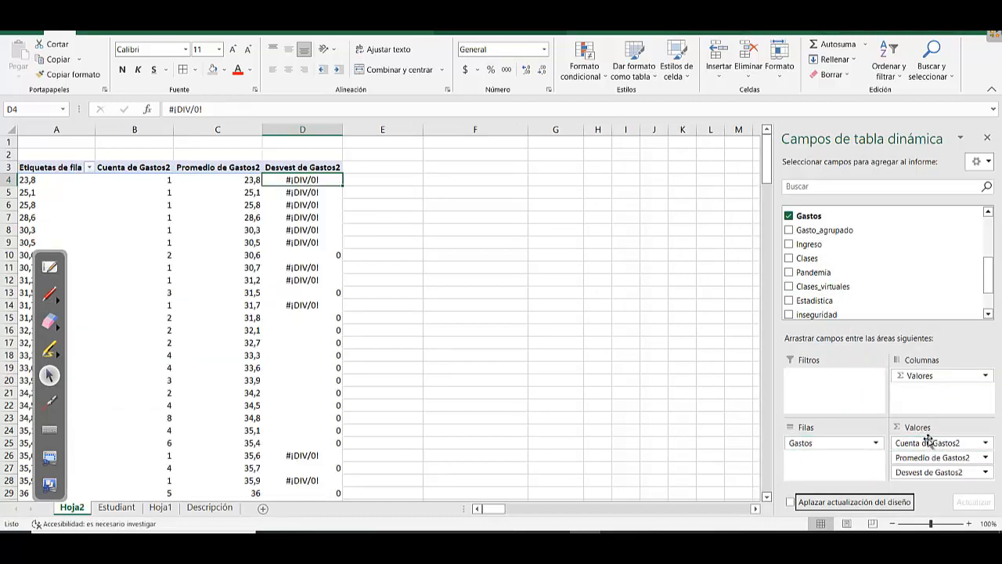
left_click_drag(928, 443, 708, 452)
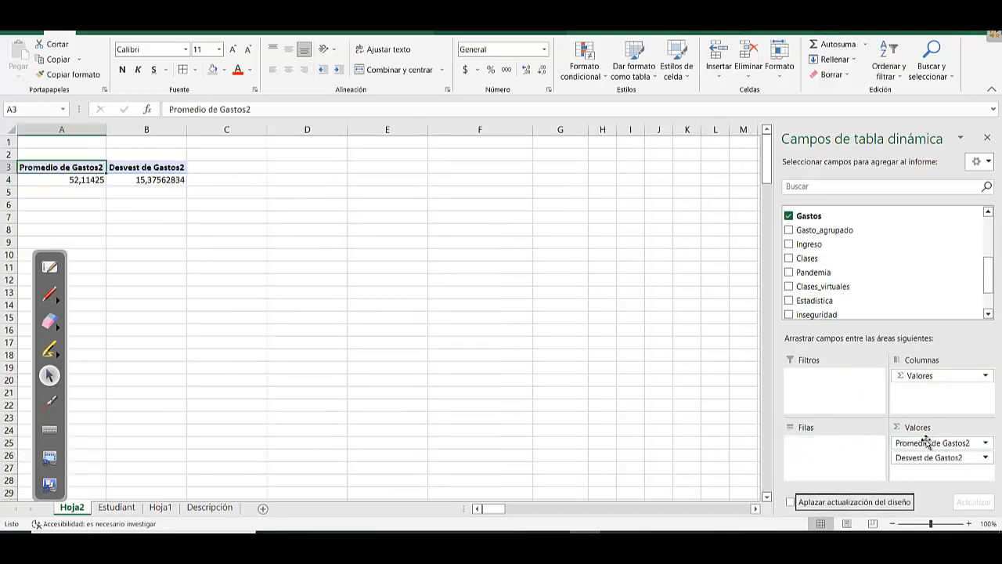
left_click_drag(926, 443, 696, 436)
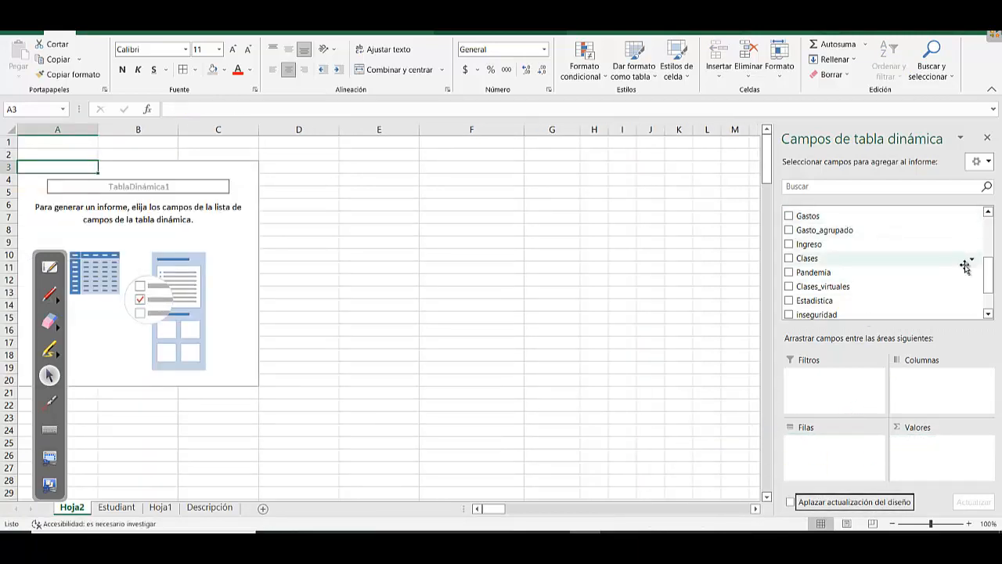
Add Gasto_agrupado to the pivot table's columns
left_click_drag(986, 273, 989, 296)
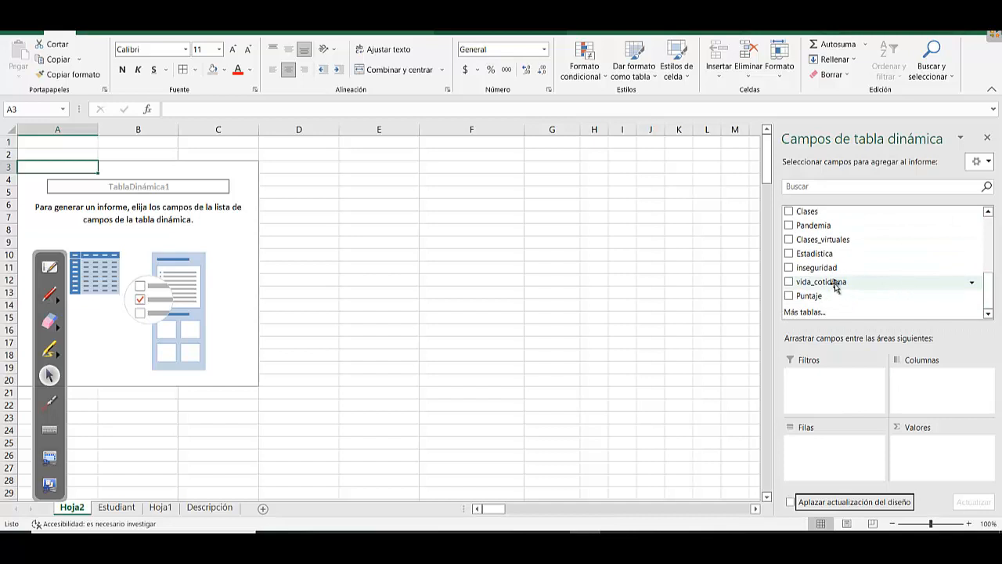
left_click(988, 212)
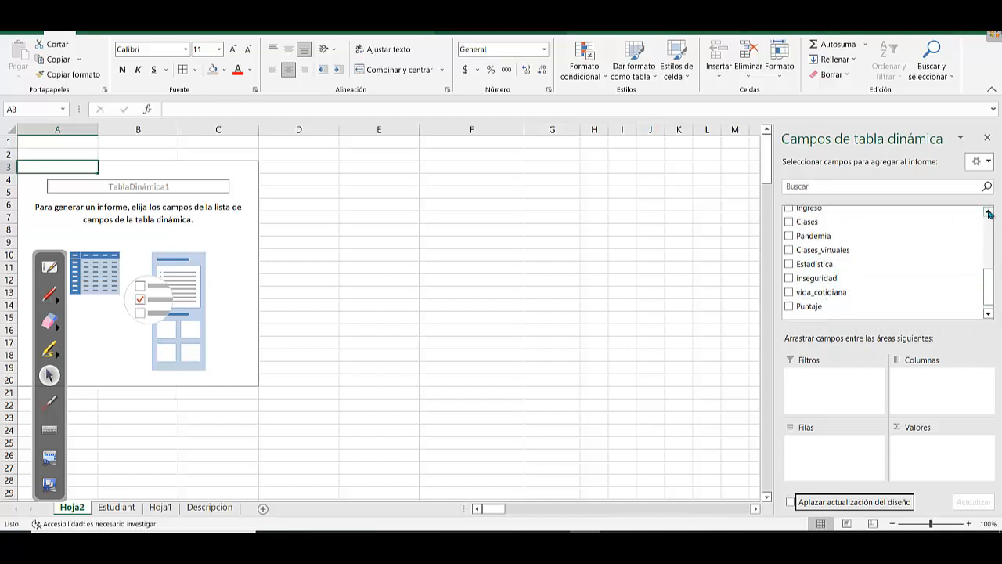
left_click(988, 212)
left_click(988, 212)
left_click(988, 213)
left_click(988, 212)
left_click_drag(830, 234, 926, 394)
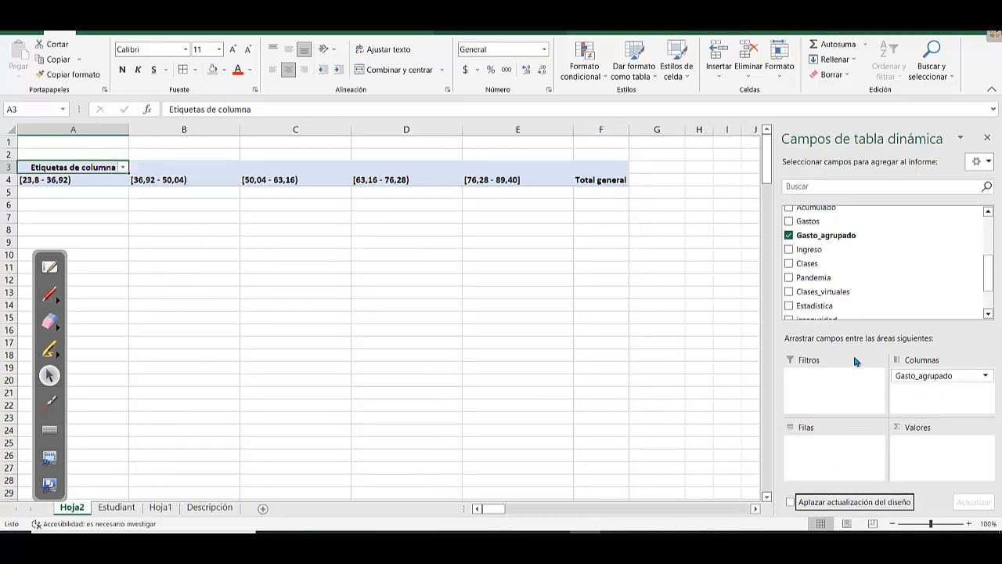
Add Ingreso to the pivot table's values, summarized by Suma, with no field in the rows
left_click_drag(837, 251, 839, 454)
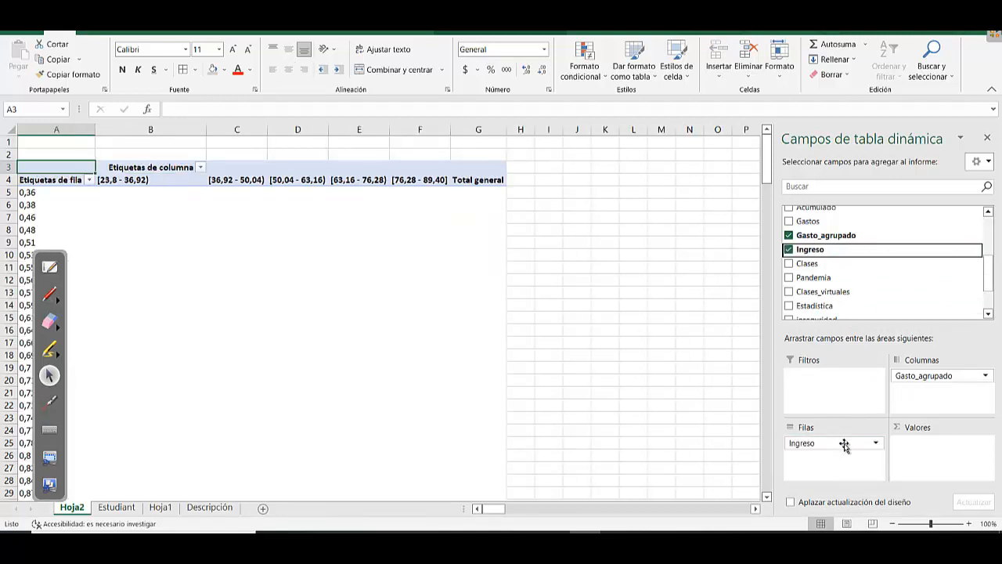
left_click_drag(858, 441, 927, 448)
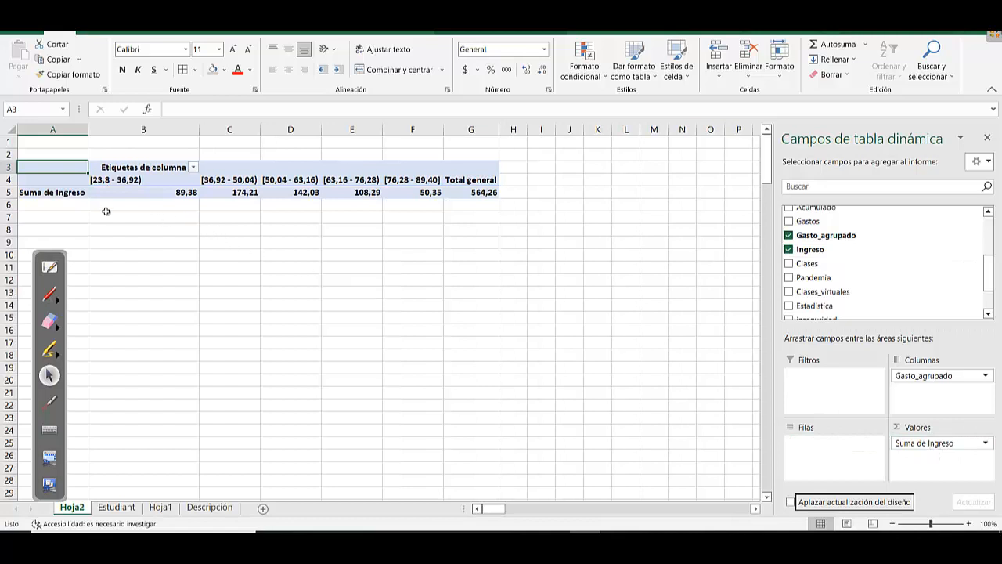
double_click(82, 191)
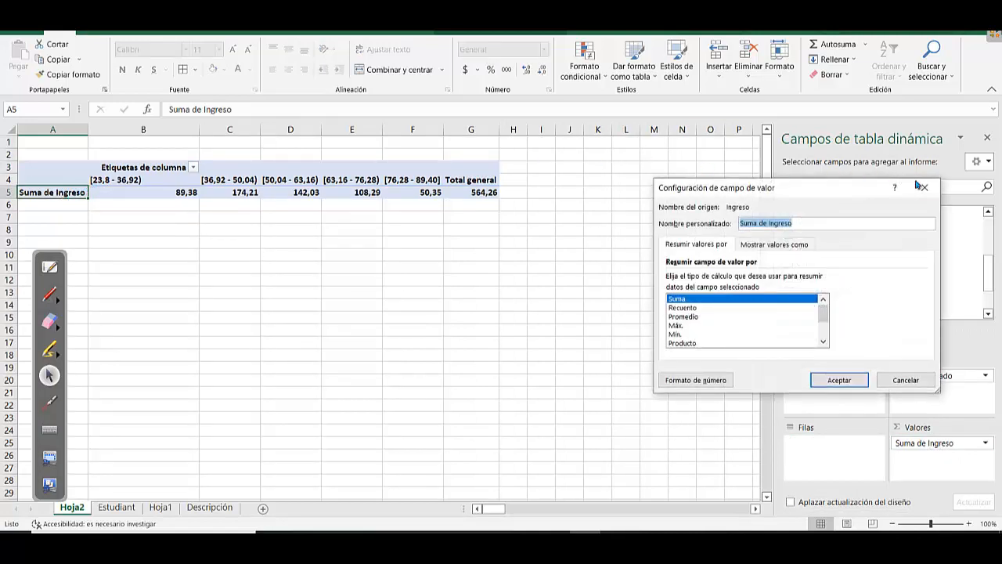
left_click(923, 187)
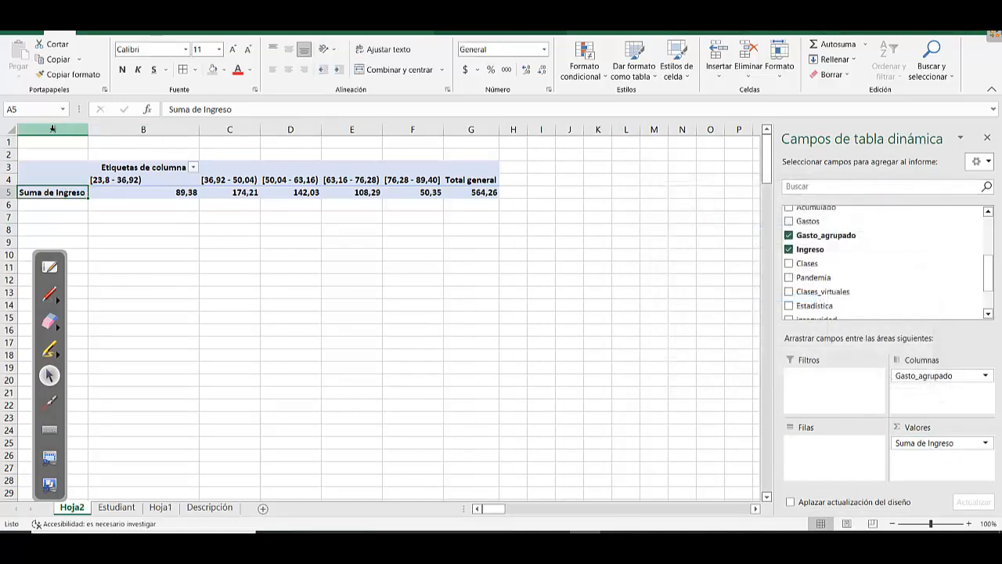
Center the contents of all cells in Hoja2 and give columns B to G the same width
left_click(10, 130)
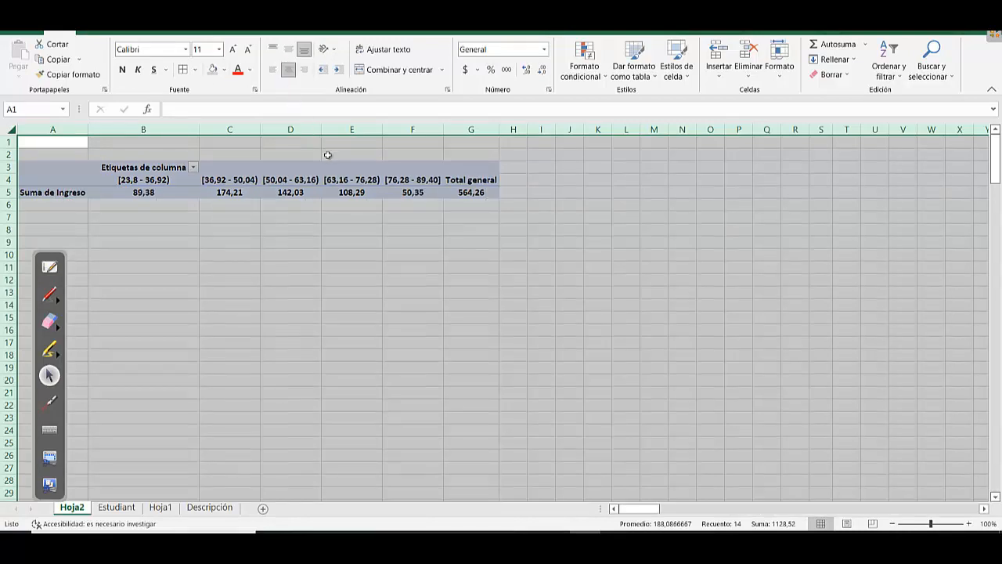
left_click(328, 155)
left_click_drag(170, 133, 464, 130)
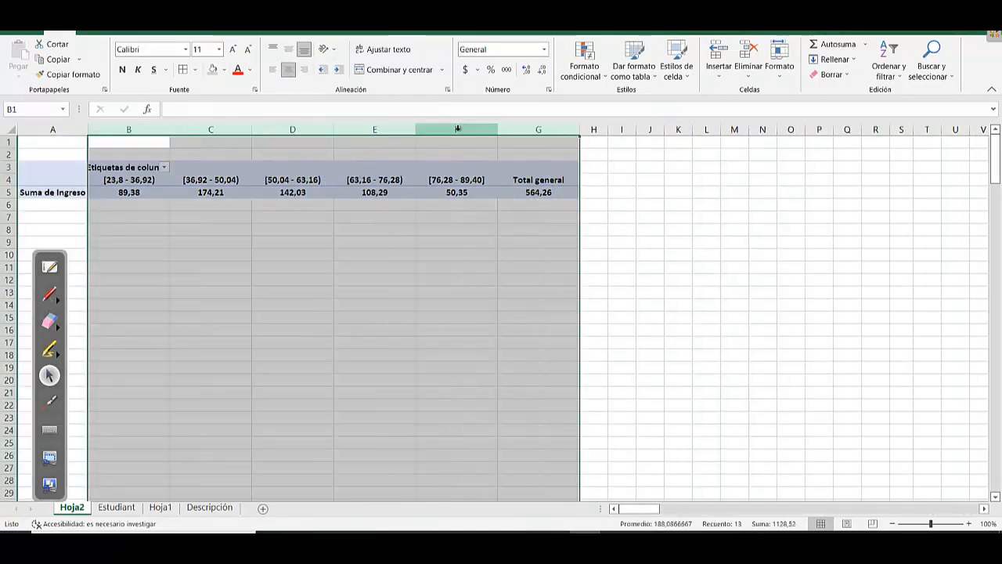
left_click(450, 153)
Examine the sum of Ingreso for the first two Gasto_agrupado intervals in the pivot table
left_click(67, 192)
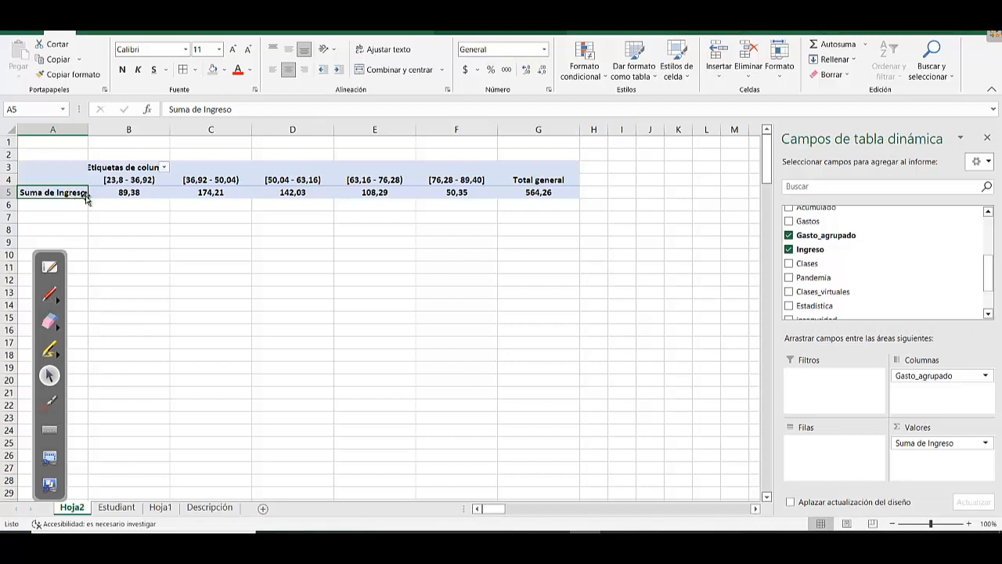
left_click(128, 191)
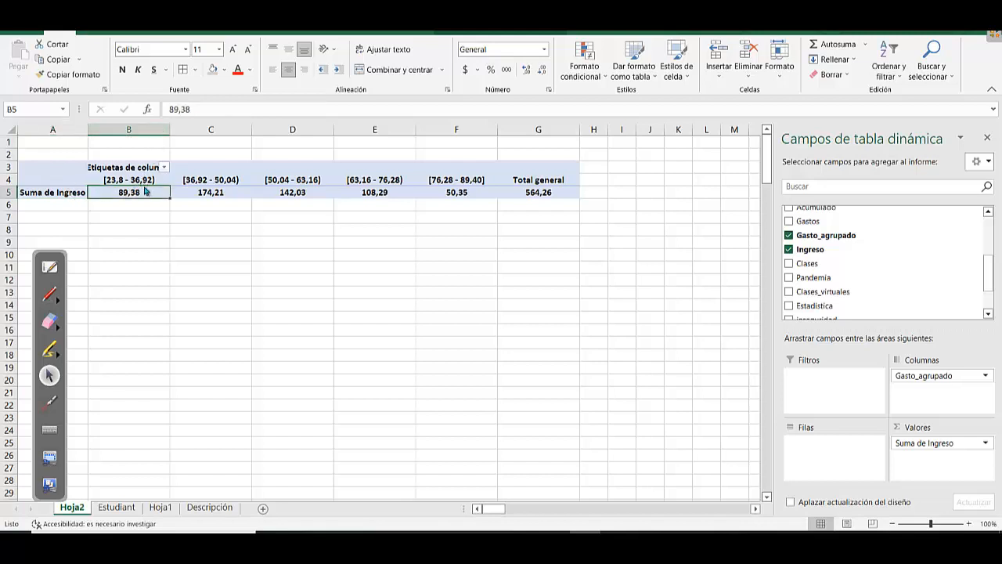
left_click(145, 180)
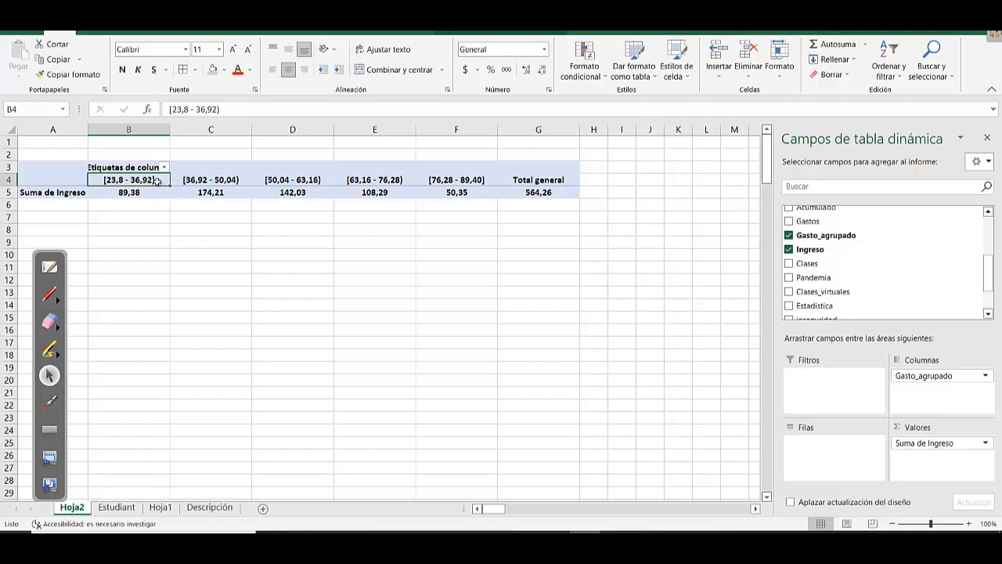
left_click(225, 193)
left_click(228, 182)
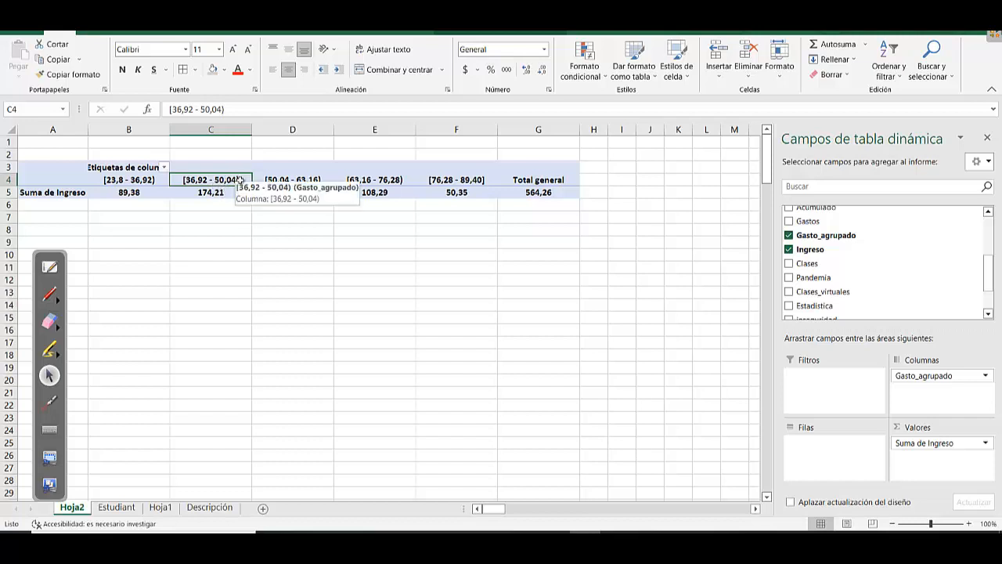
left_click(223, 192)
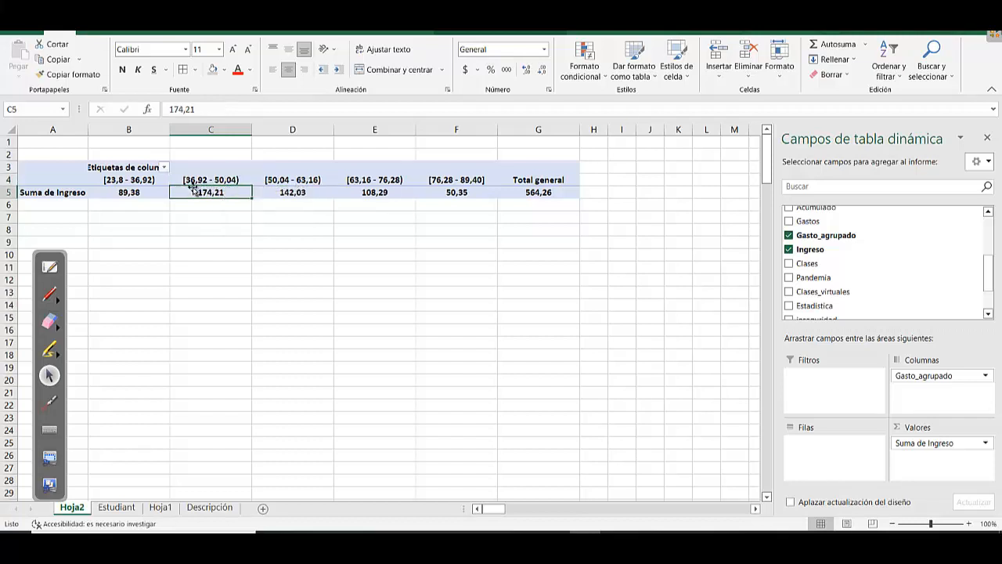
left_click(200, 178)
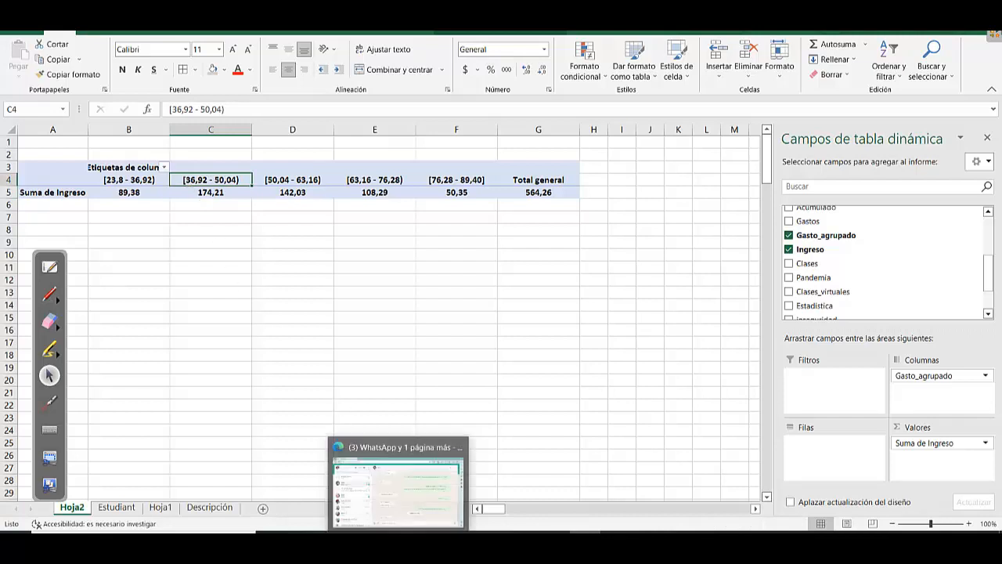
Look up the meaning and units of the Gastos variable on the Descripción sheet
left_click(50, 266)
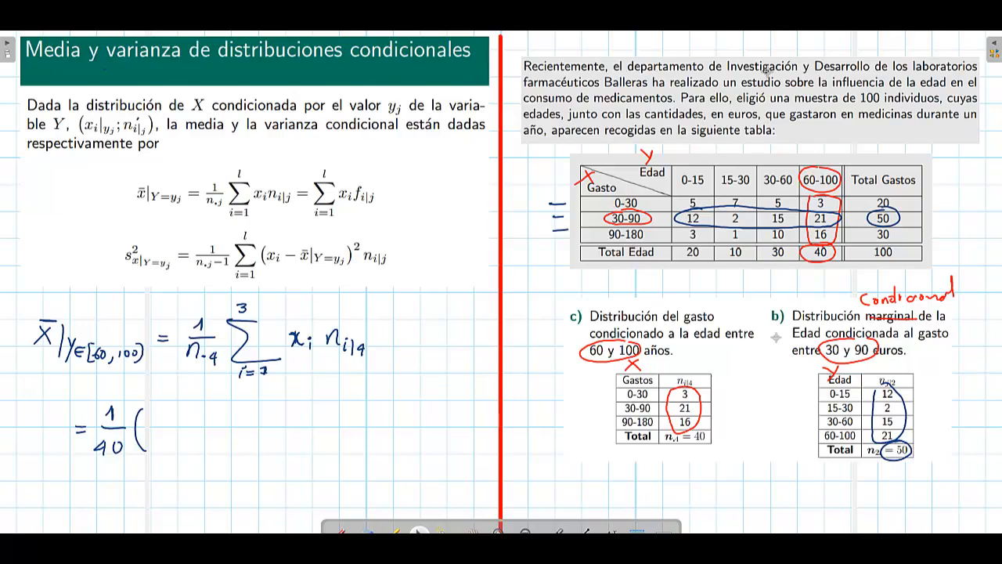
left_click(922, 17)
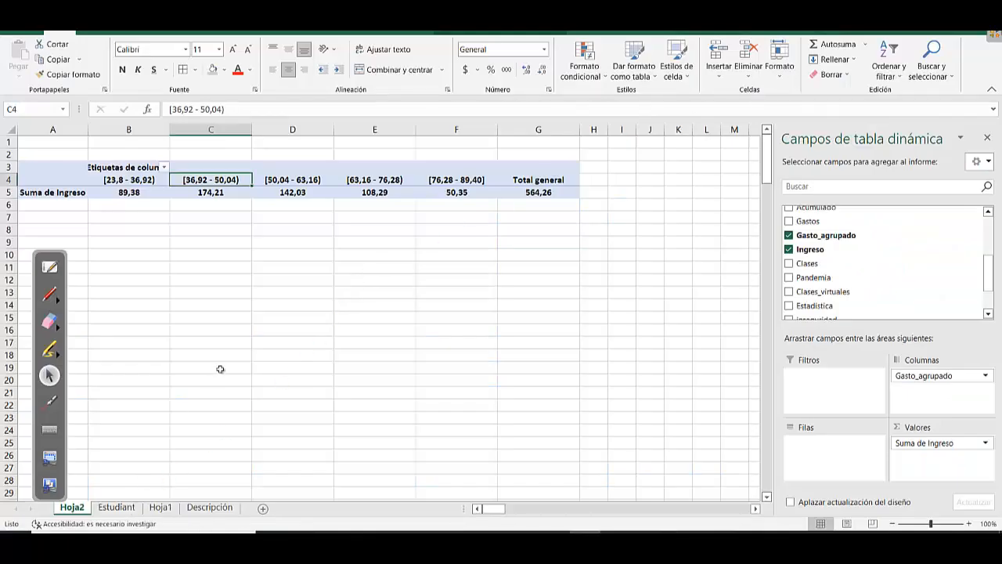
left_click(125, 508)
left_click(285, 341)
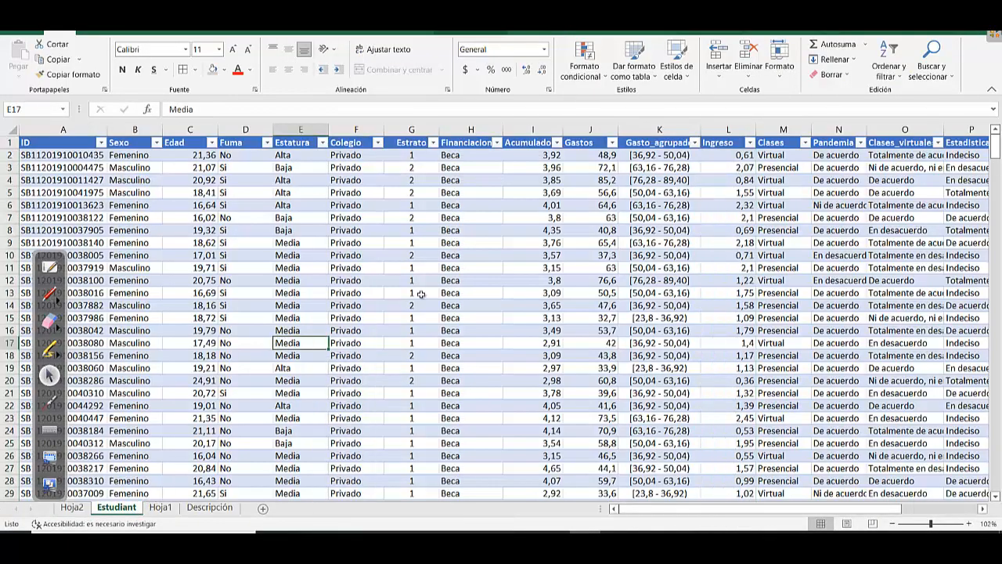
left_click(210, 507)
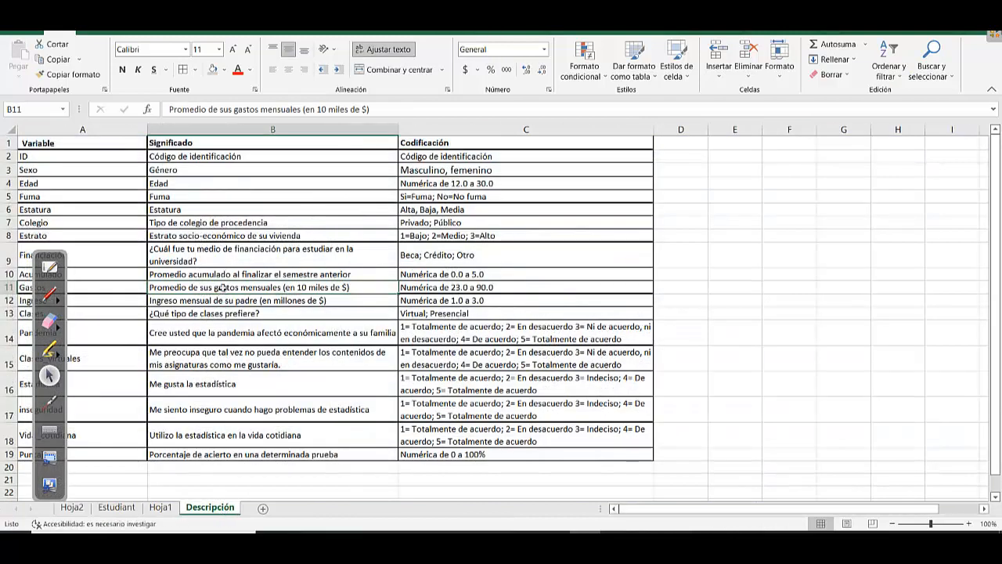
Look over the data on the Estudiant sheet and return to the pivot table on Hoja2
double_click(8, 292)
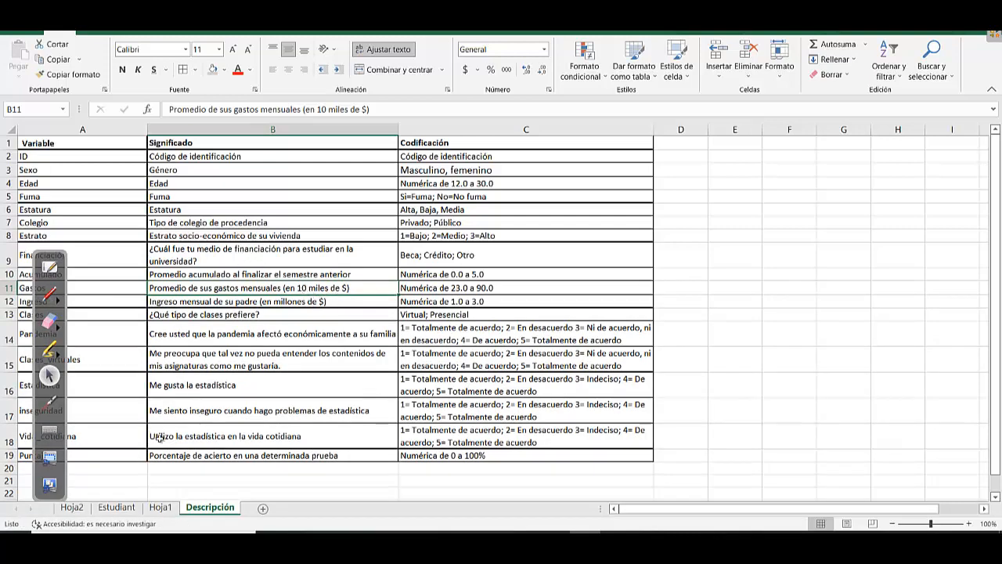
left_click(116, 506)
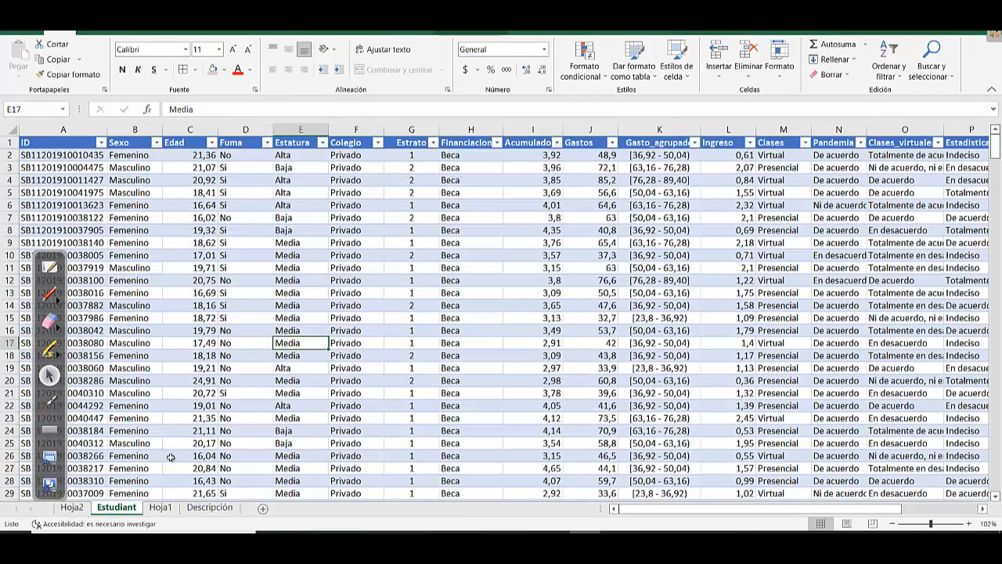
left_click(225, 380)
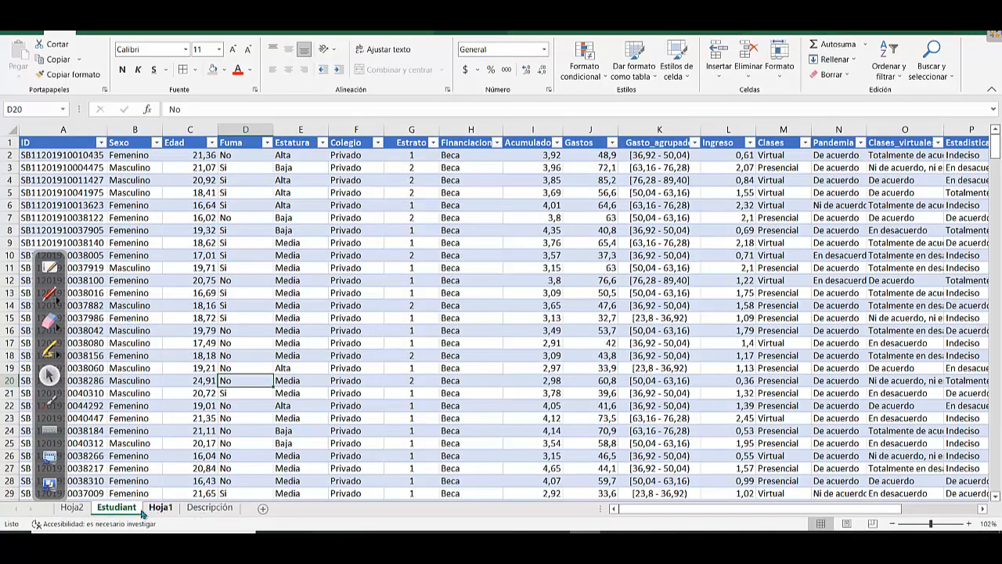
left_click(71, 507)
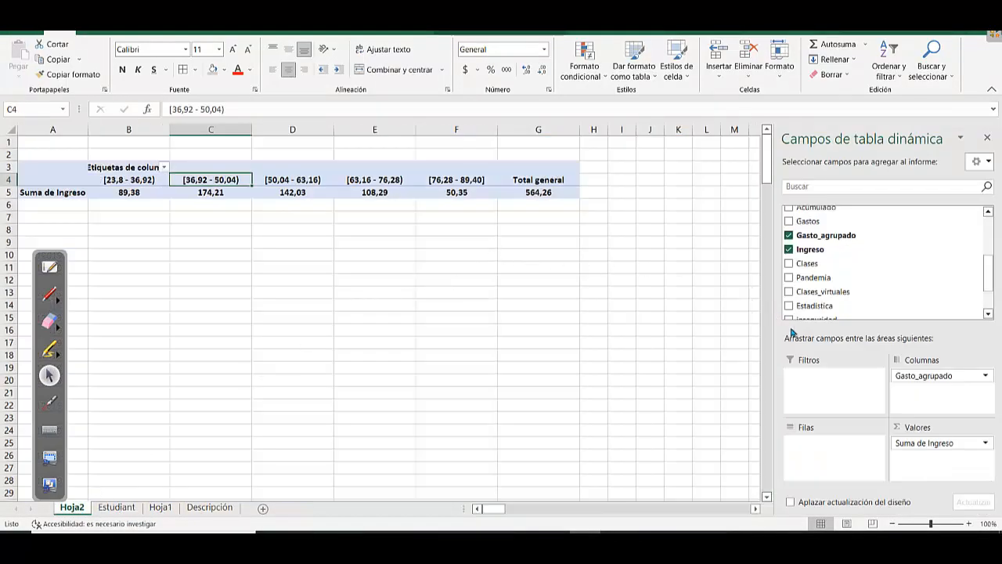
Examine the Suma de Ingreso row across the Gasto_agrupado interval columns of the pivot table
left_click(70, 205)
left_click(79, 191)
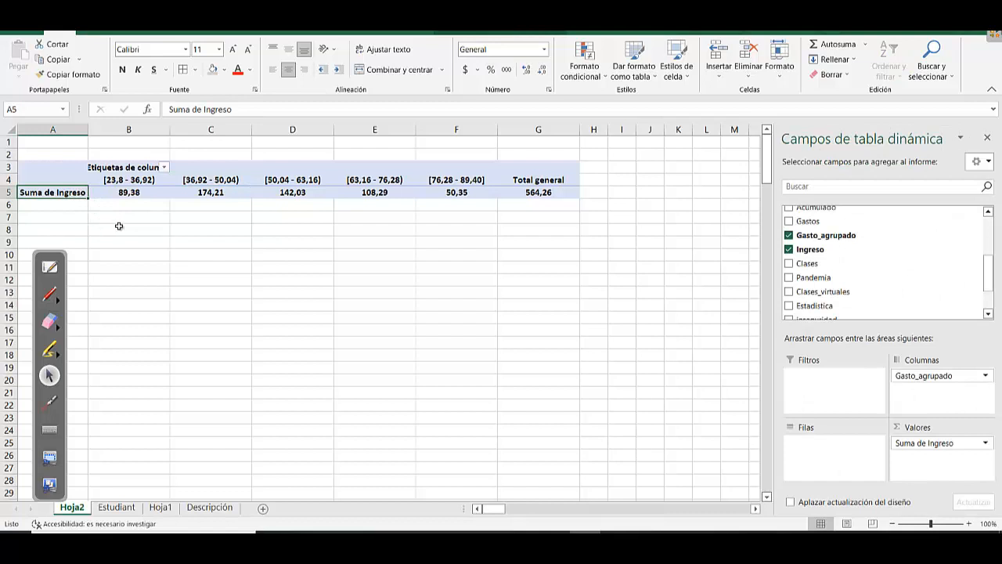
left_click(130, 130)
left_click(216, 130)
left_click(289, 130)
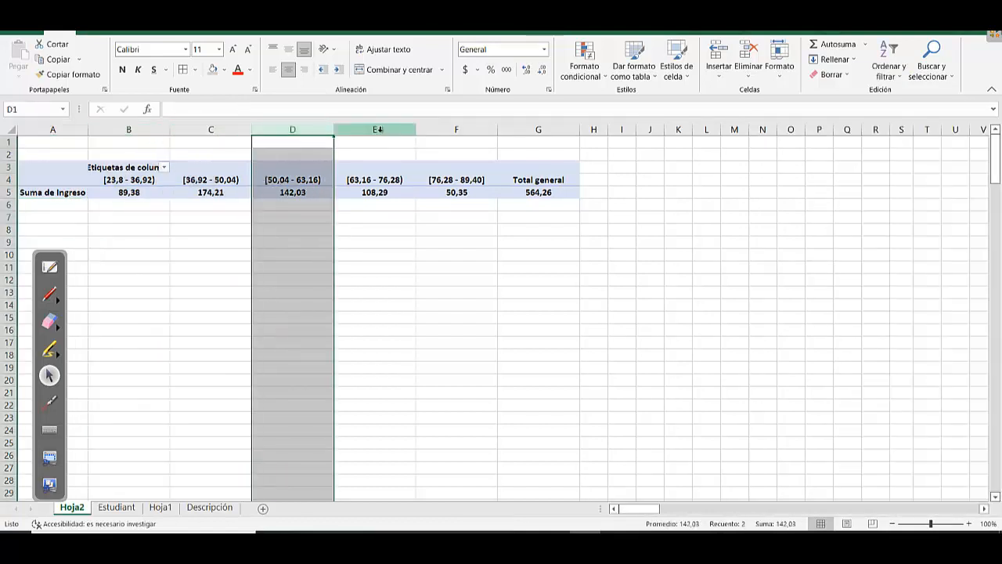
left_click(370, 131)
Add Ingreso a second time to the pivot table's values and move Gasto_agrupado from the columns to the rows
left_click(76, 194)
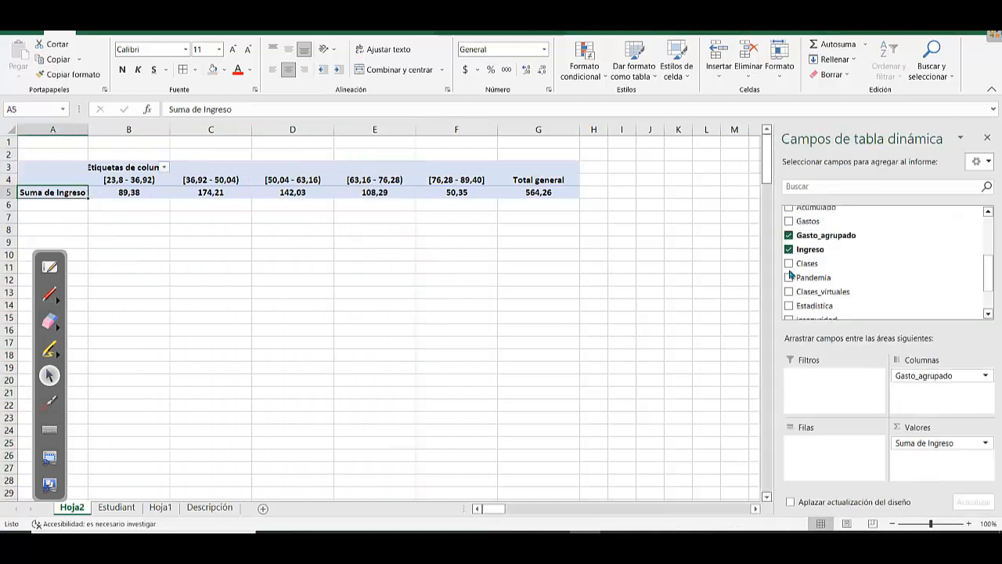
left_click_drag(808, 249, 912, 458)
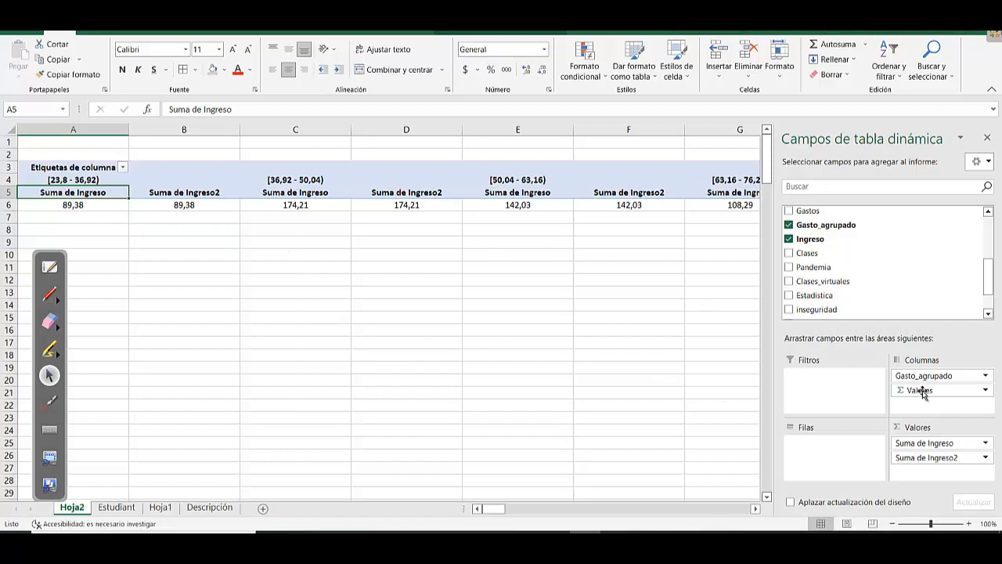
left_click_drag(924, 377, 818, 440)
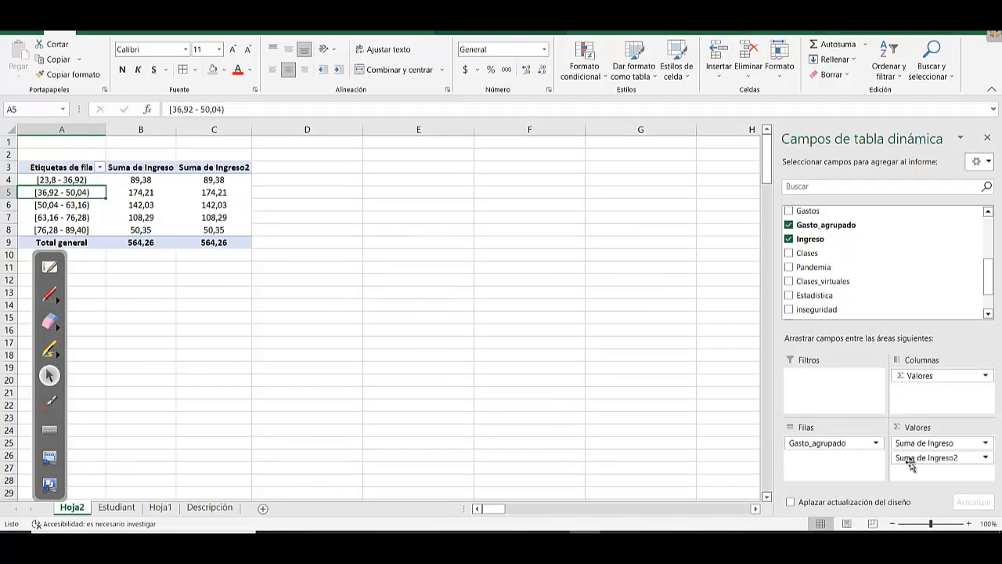
Summarize the second Ingreso value field by Promedio instead of Suma
left_click(222, 167)
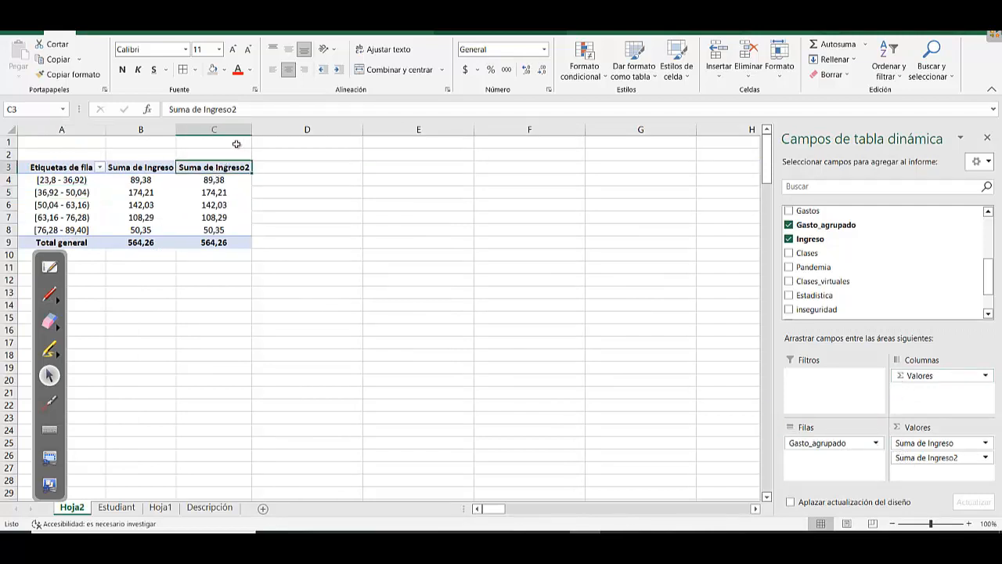
double_click(225, 166)
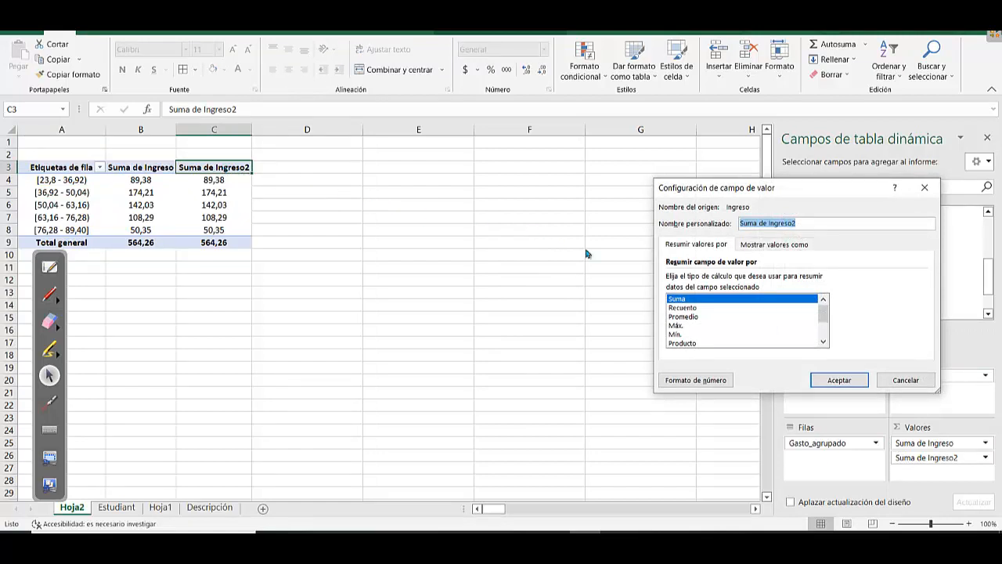
left_click(705, 317)
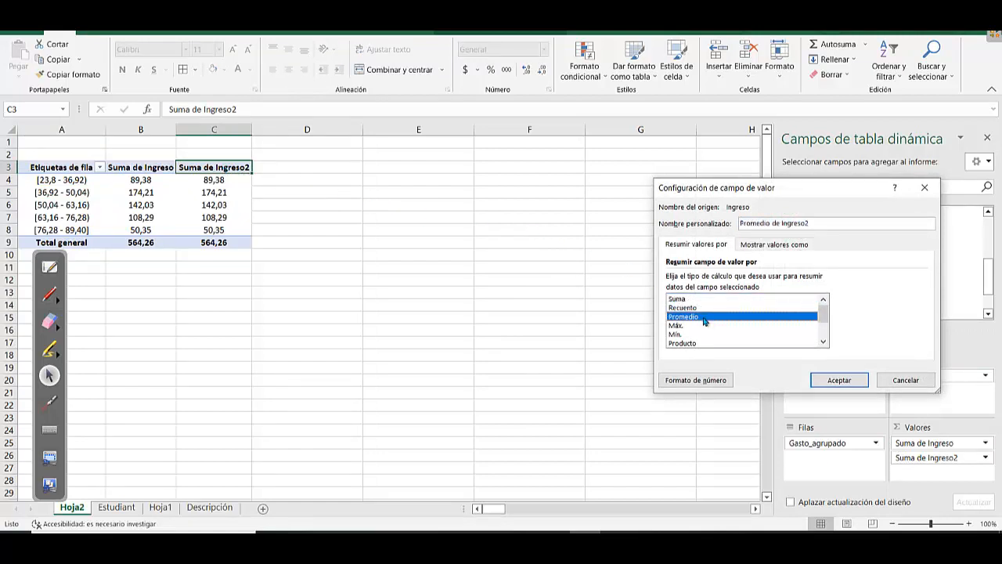
left_click(834, 380)
Examine the average Ingreso per Gasto_agrupado interval, focusing on the interval 63,16 - 76,28
left_click_drag(220, 180, 227, 231)
left_click(232, 205)
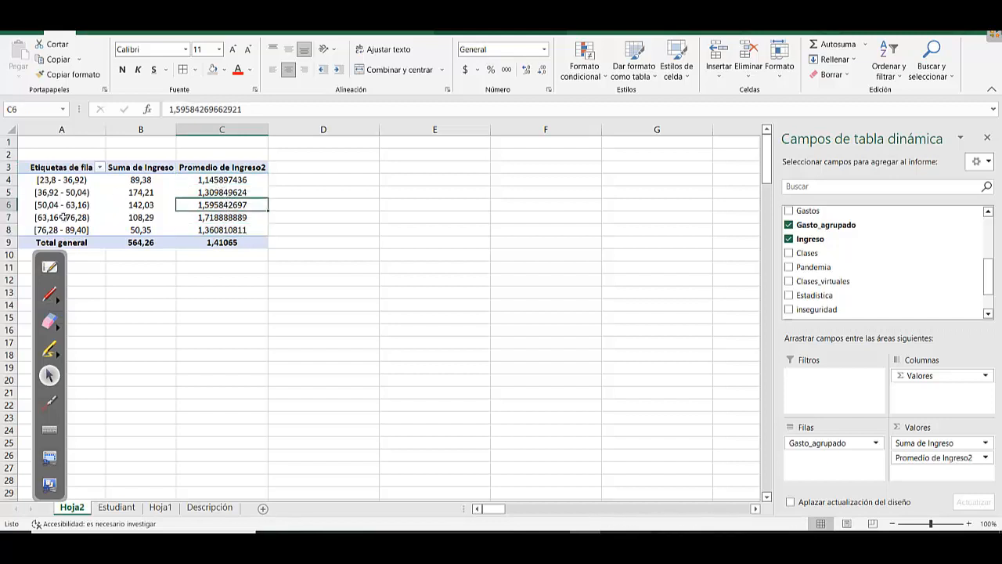
left_click(69, 218)
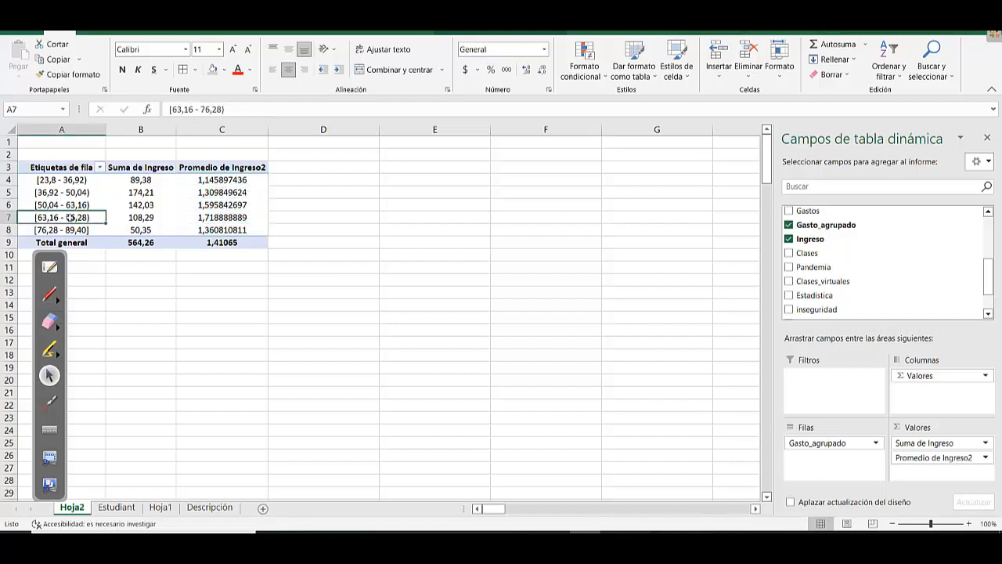
left_click(205, 219)
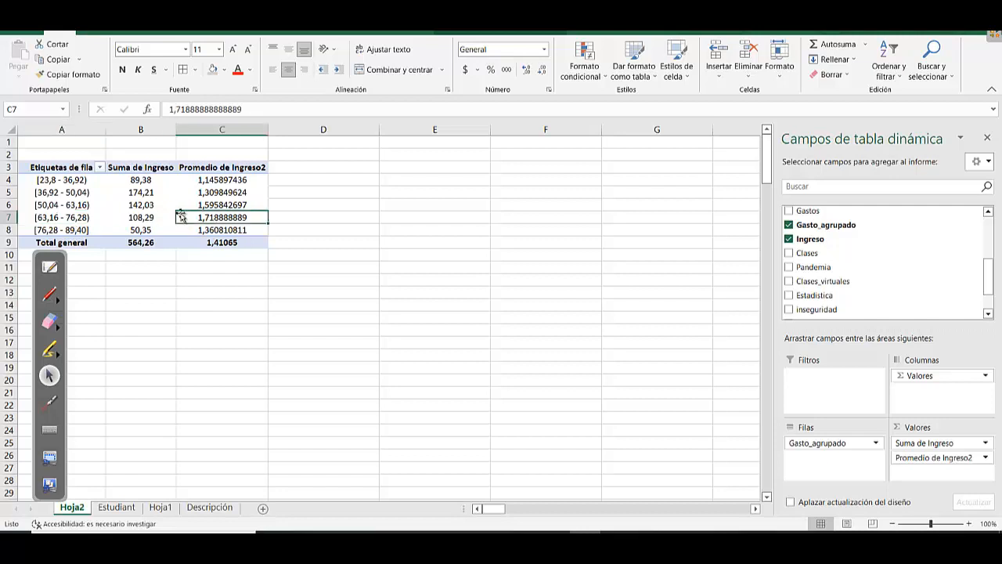
left_click(86, 219)
left_click(196, 219)
left_click(72, 220)
left_click(196, 218)
left_click(79, 219)
left_click(203, 217)
Compare how the average Ingreso changes from the lowest to the highest Gasto_agrupado interval
left_click(222, 179)
left_click(238, 193)
left_click(240, 216)
left_click(236, 229)
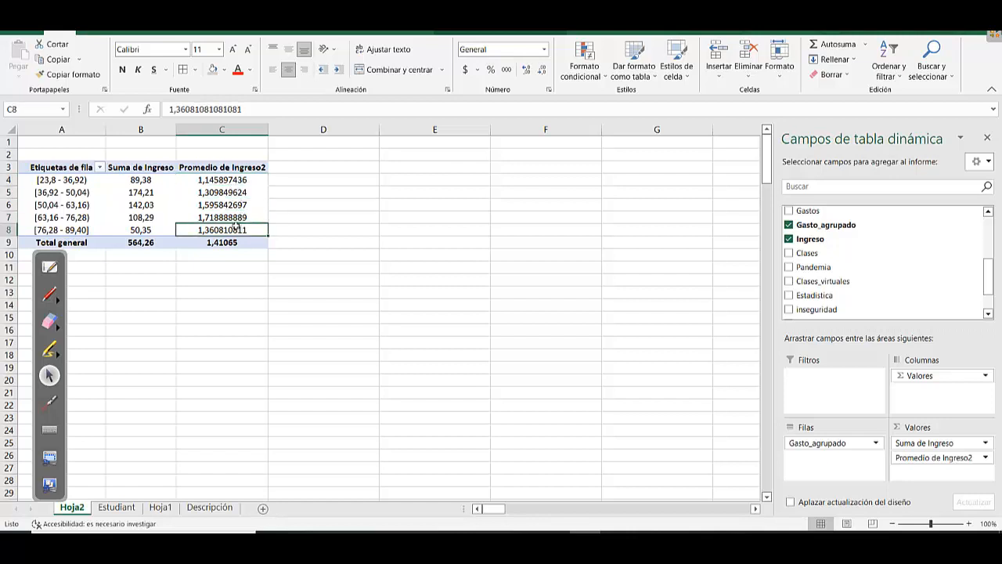
left_click(236, 205)
left_click_drag(232, 193, 230, 185)
left_click(230, 184)
left_click_drag(231, 221, 232, 227)
left_click(234, 228)
left_click(140, 219)
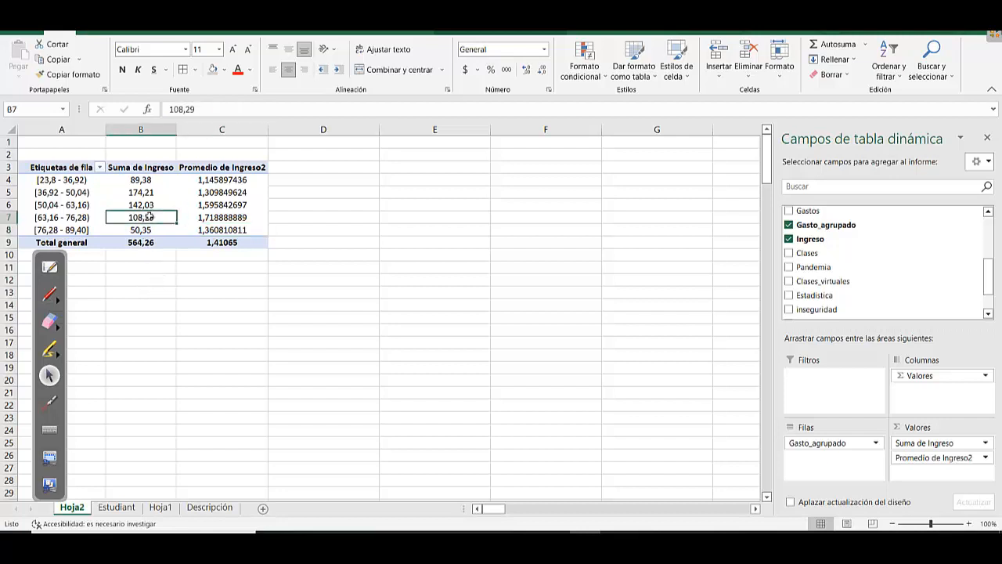
Review the Gasto_agrupado and Ingreso columns on the Estudiant sheet, and switch to the whiteboard with the conditional mean and variance notes
left_click(117, 507)
left_click_drag(222, 329, 214, 329)
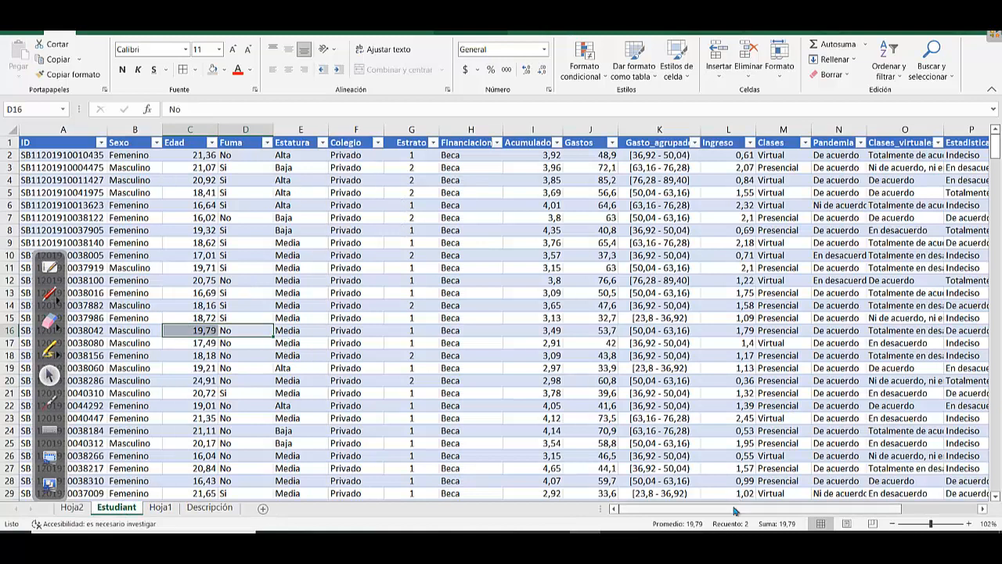
left_click_drag(735, 509, 771, 509)
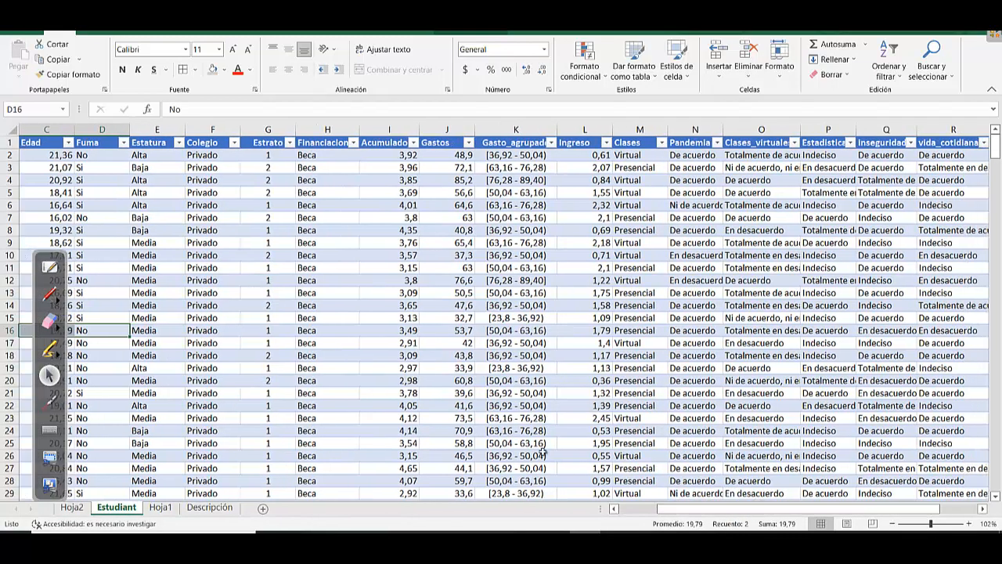
left_click(50, 269)
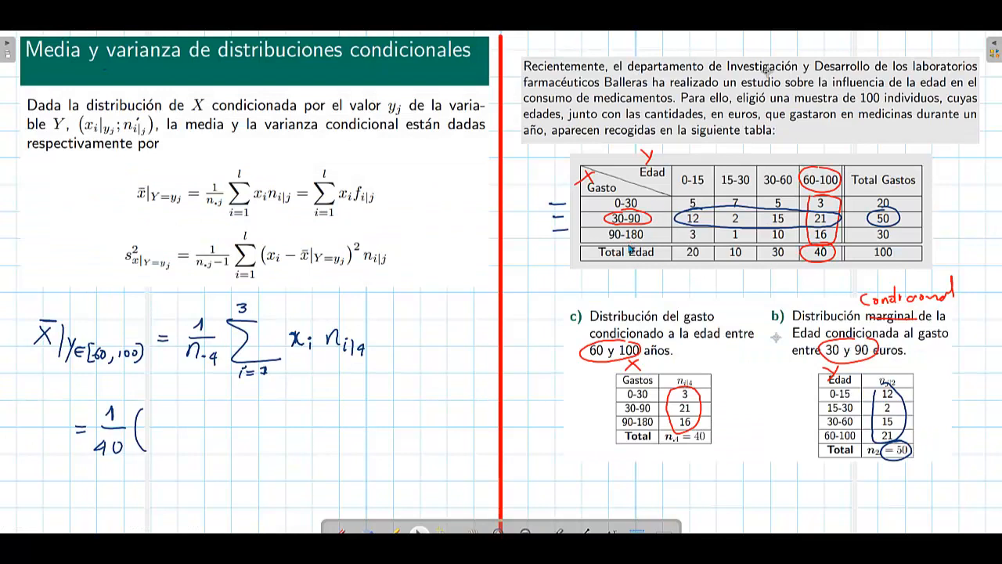